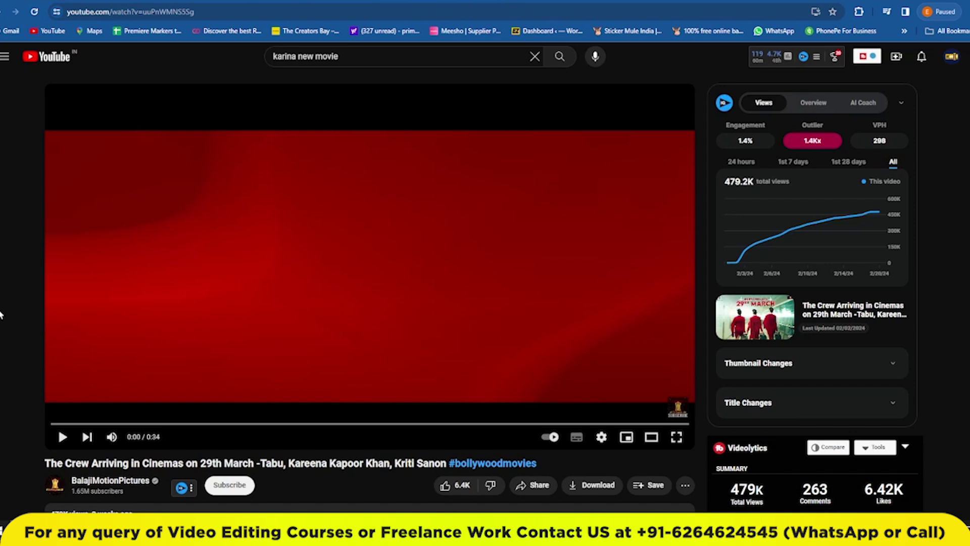
# Play the Crew trailer, pause near 0:03, then pause again on the KAREENA title card.
pyautogui.click(397, 301)
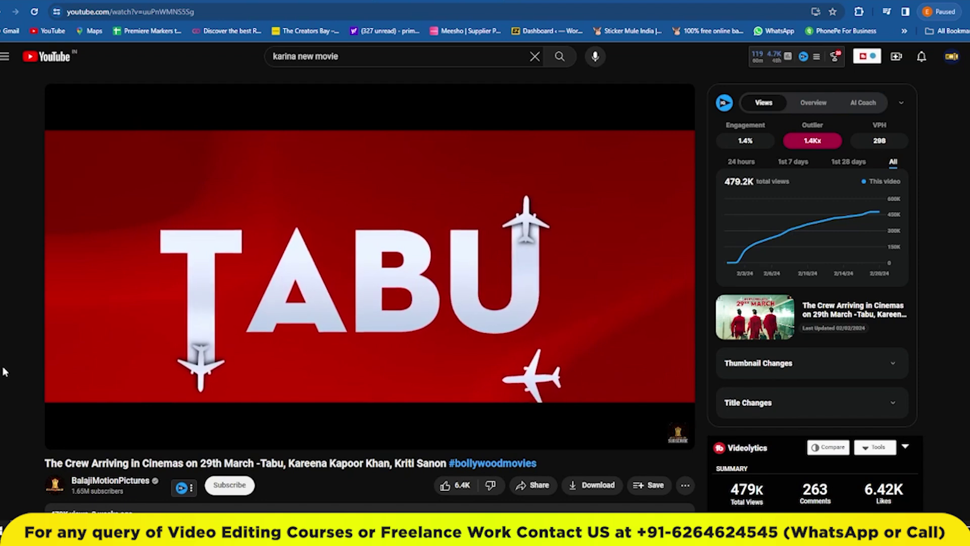
pyautogui.click(432, 312)
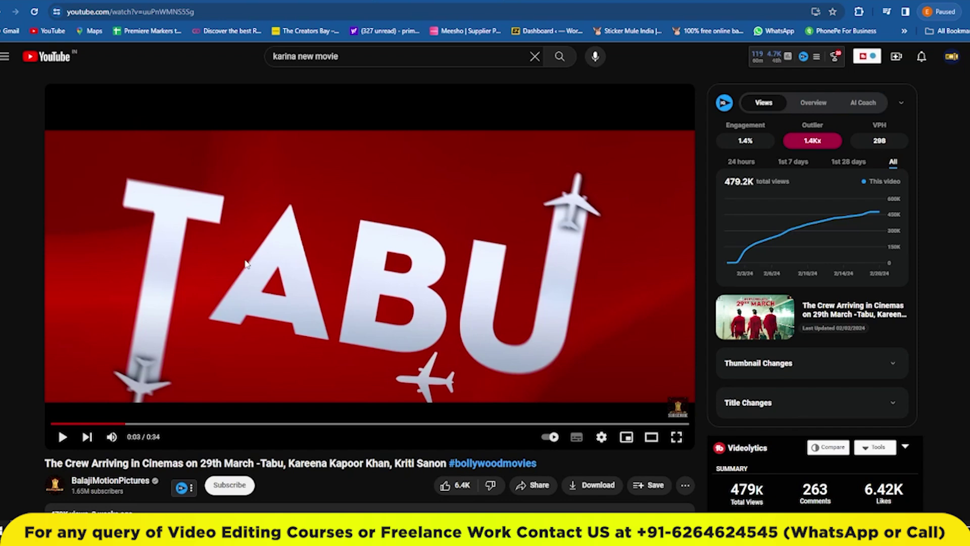
pyautogui.click(391, 290)
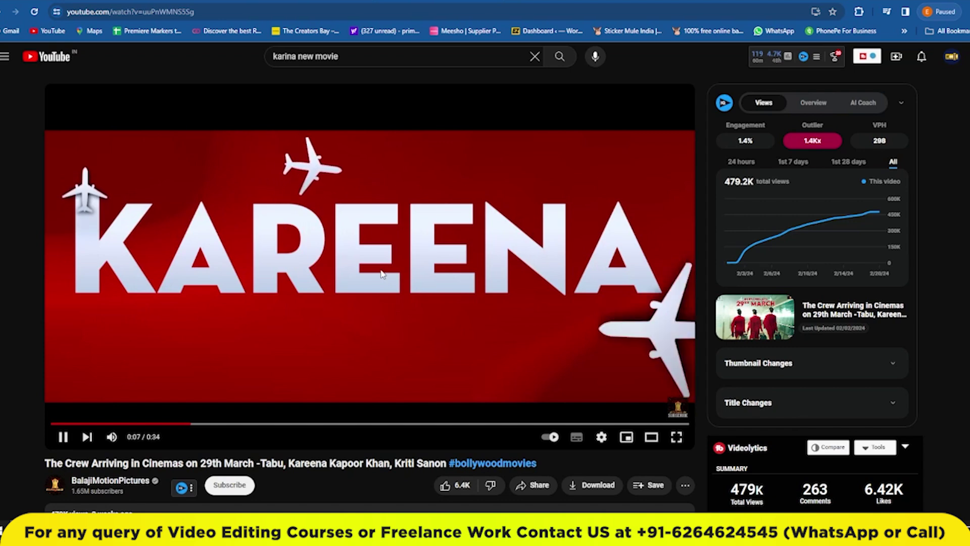
pyautogui.click(407, 318)
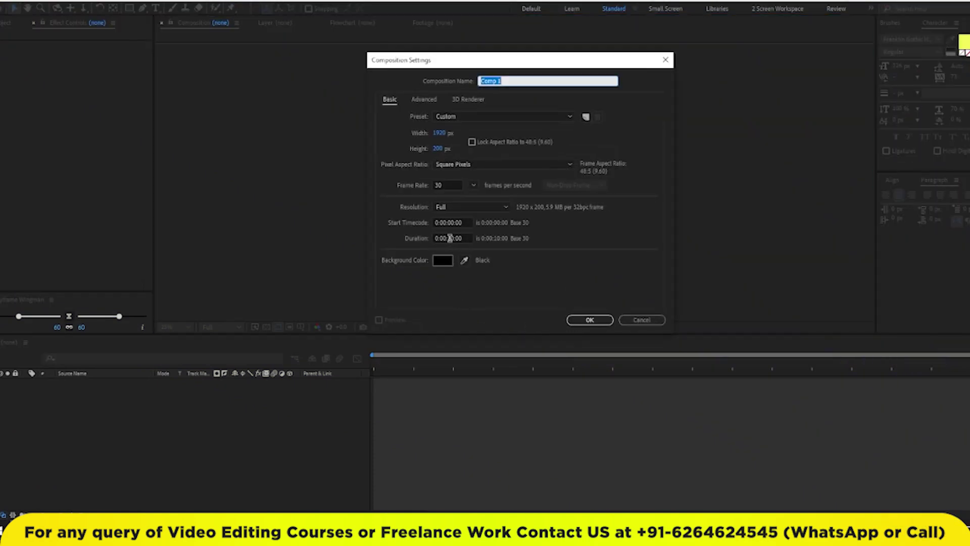
# Set the composition height to 1080 px and create Comp 1.
pyautogui.click(438, 148)
pyautogui.write('4')
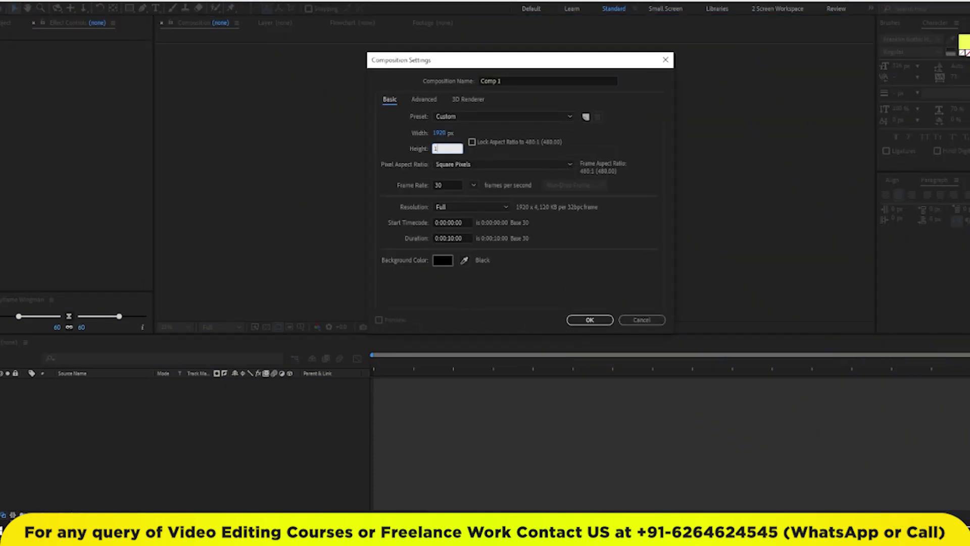
pyautogui.write('080')
pyautogui.click(488, 275)
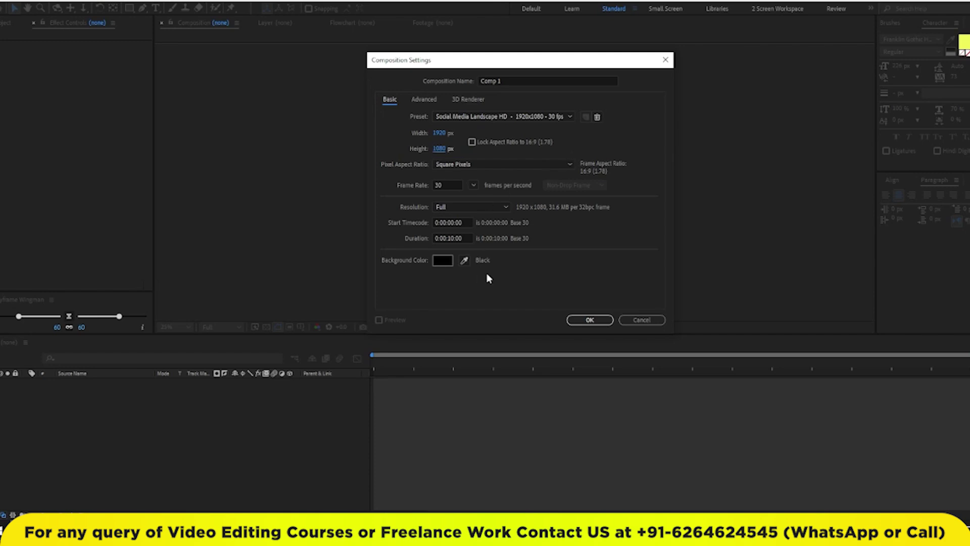
pyautogui.click(592, 320)
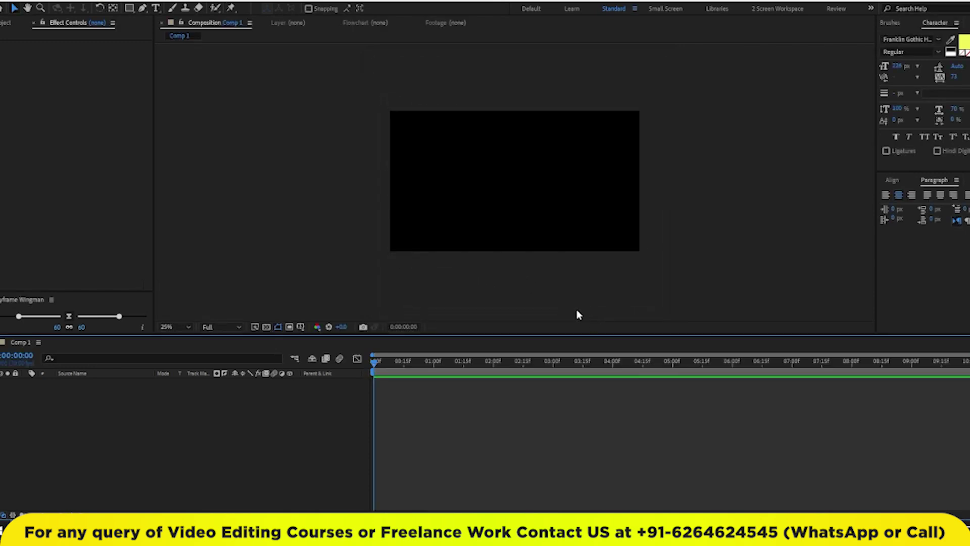
# Add a new solid layer and apply Gradient Ramp to it via FX Console.
pyautogui.rightClick(217, 443)
pyautogui.moveTo(265, 317)
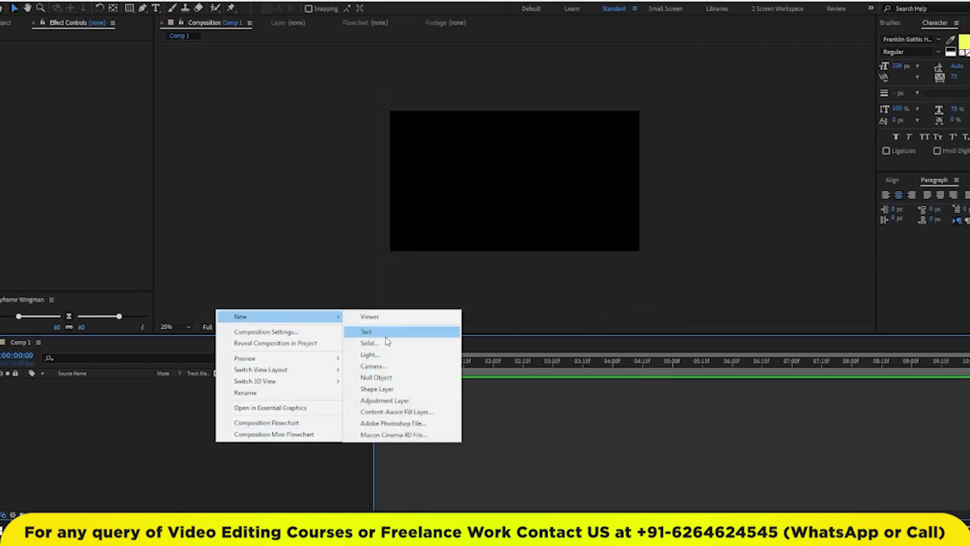
pyautogui.click(387, 342)
pyautogui.click(204, 408)
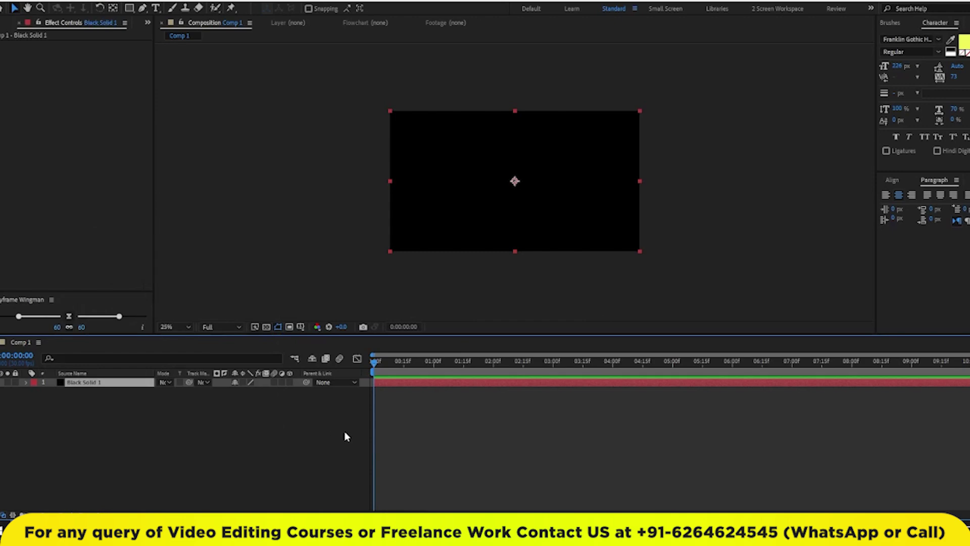
pyautogui.hotkey('ctrl', 'space')
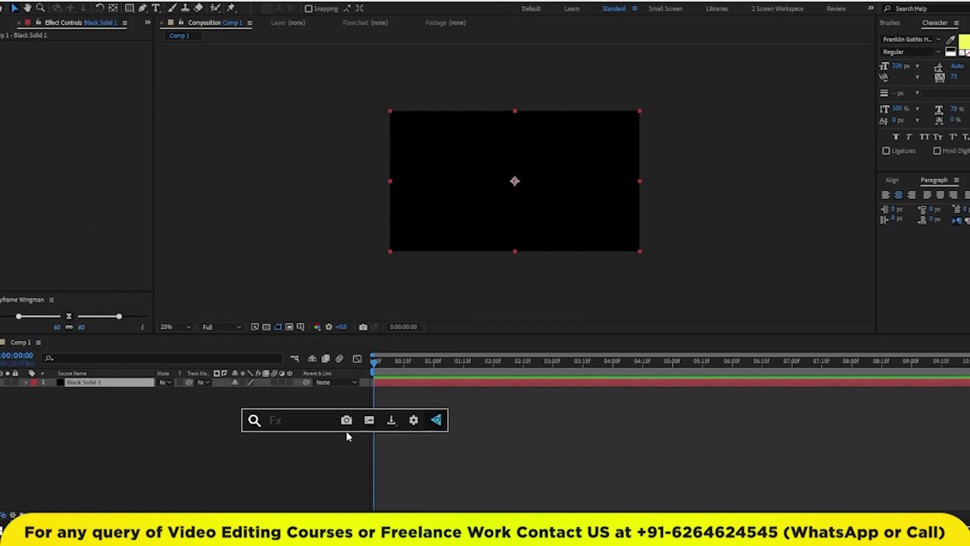
pyautogui.write('ram')
pyautogui.press('Down')
pyautogui.press('Down')
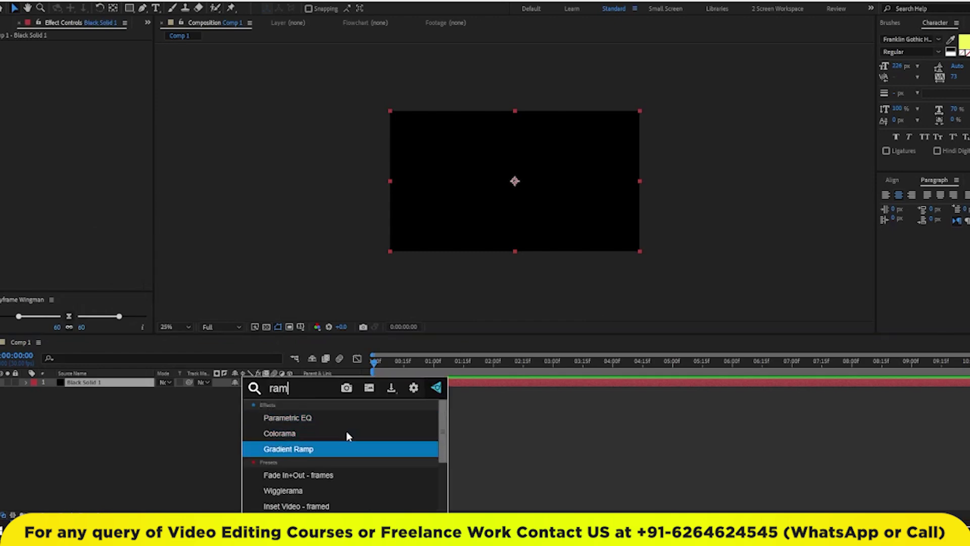
pyautogui.press('Return')
# Enlarge the viewer and set the gradient's start colour to a saturated dark red.
pyautogui.click(175, 326)
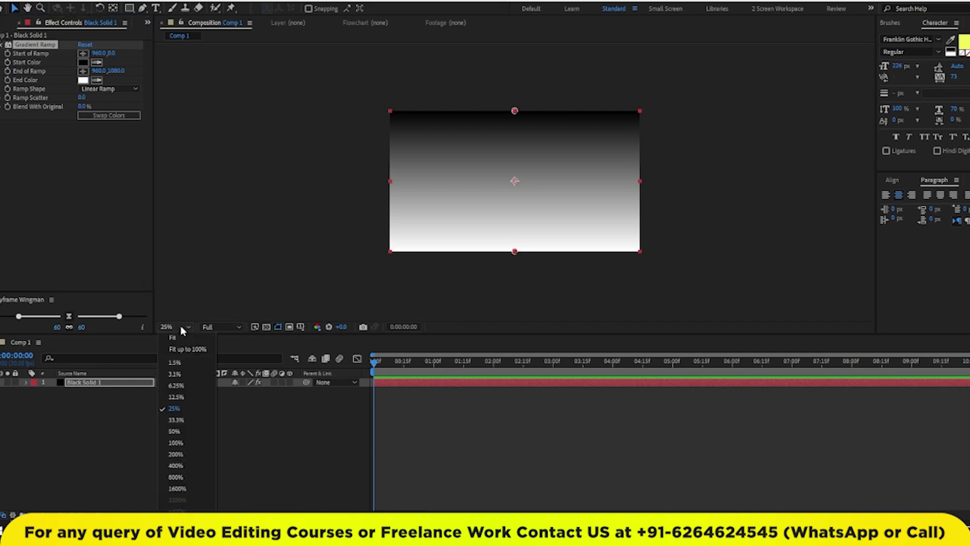
pyautogui.click(190, 351)
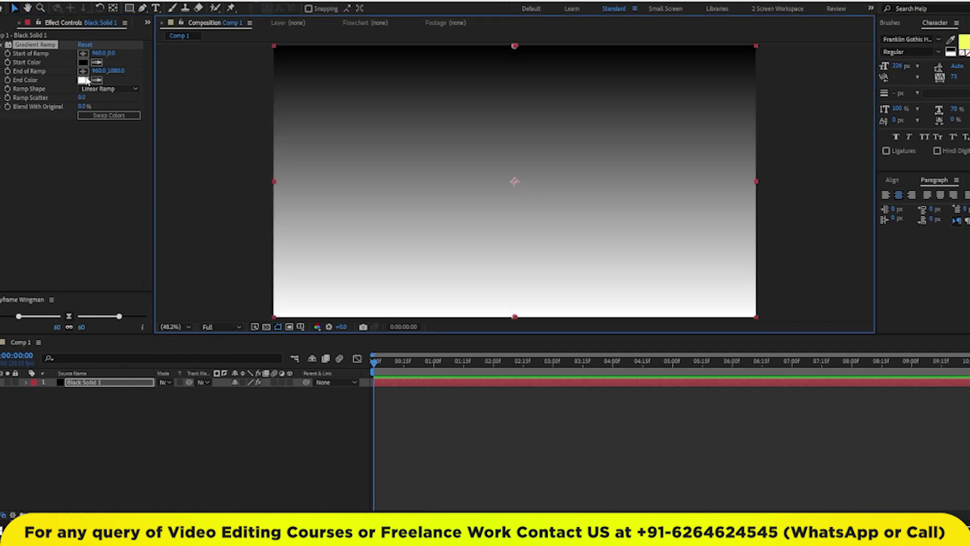
pyautogui.click(83, 62)
pyautogui.click(595, 366)
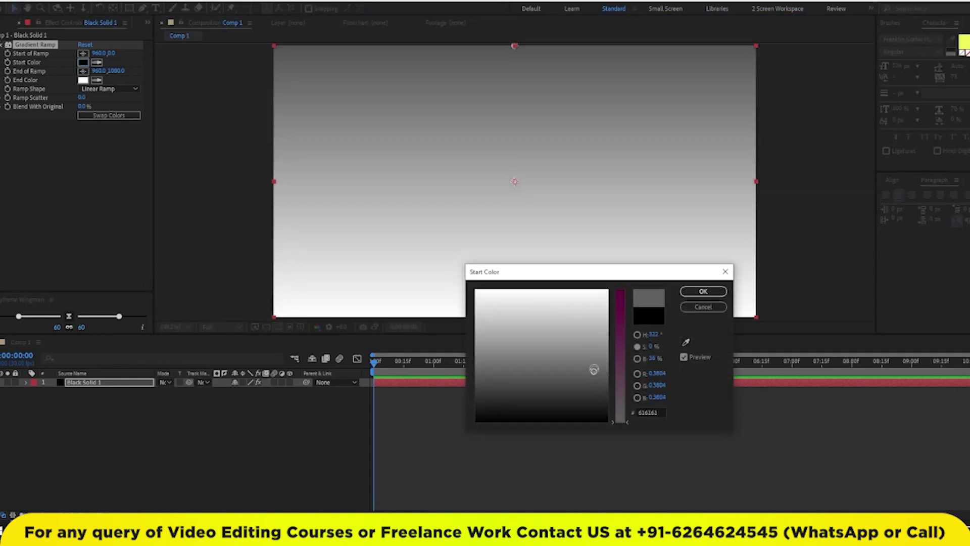
pyautogui.moveTo(620, 371); pyautogui.dragTo(632, 296)
pyautogui.moveTo(602, 327); pyautogui.dragTo(611, 359)
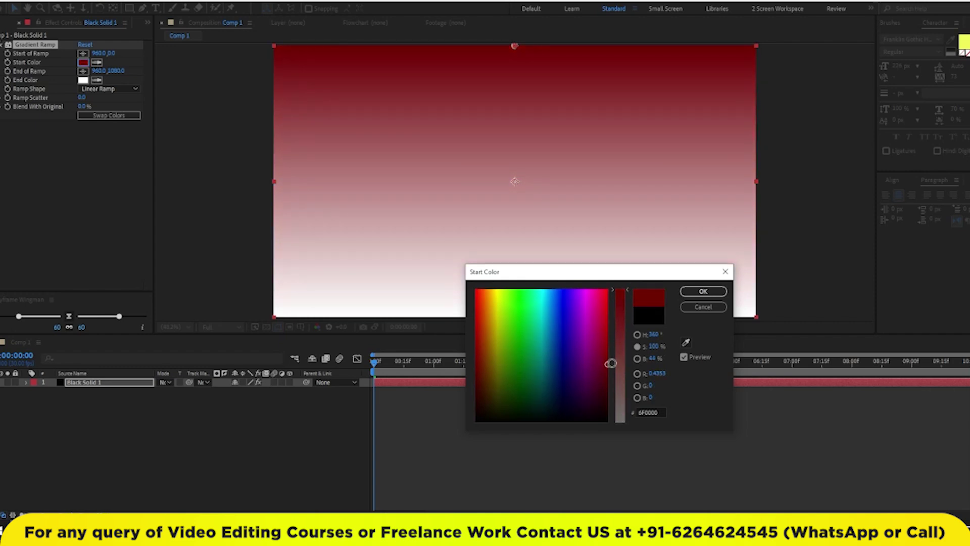
pyautogui.click(703, 291)
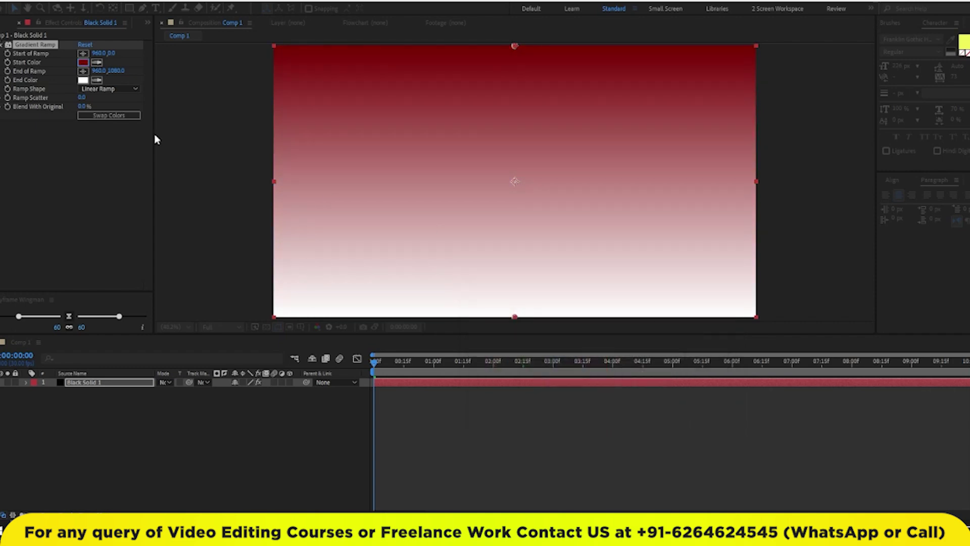
# Set the gradient's end colour to a brighter red.
pyautogui.click(96, 80)
pyautogui.click(83, 62)
pyautogui.click(83, 80)
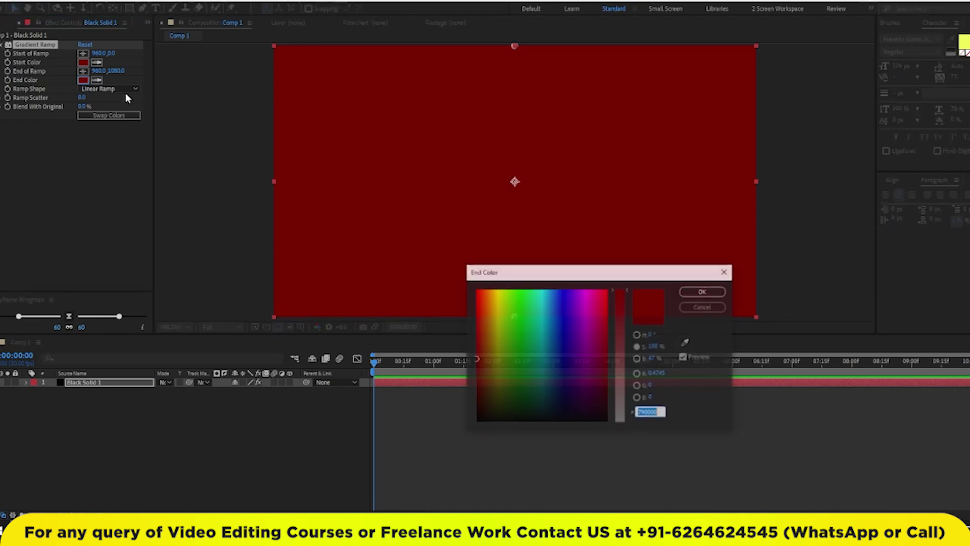
pyautogui.click(611, 336)
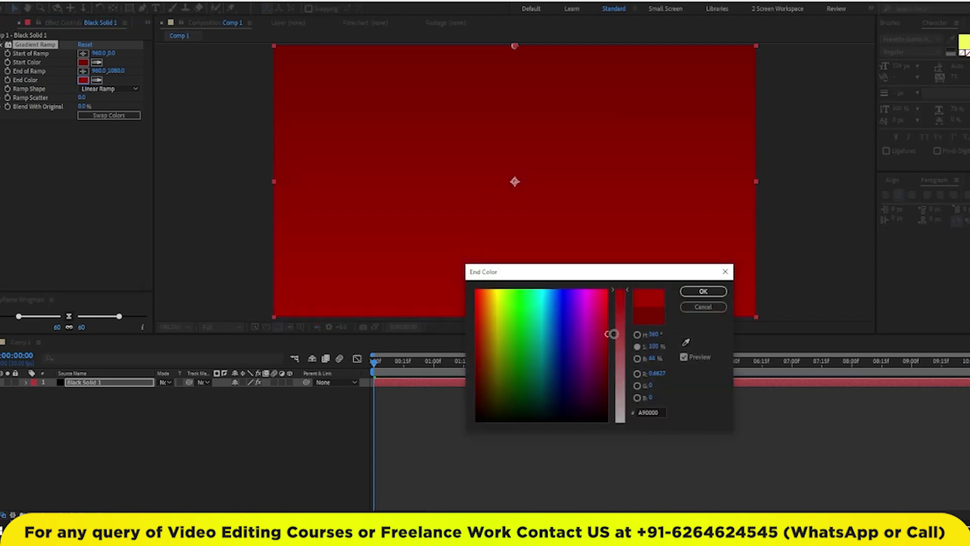
pyautogui.click(703, 291)
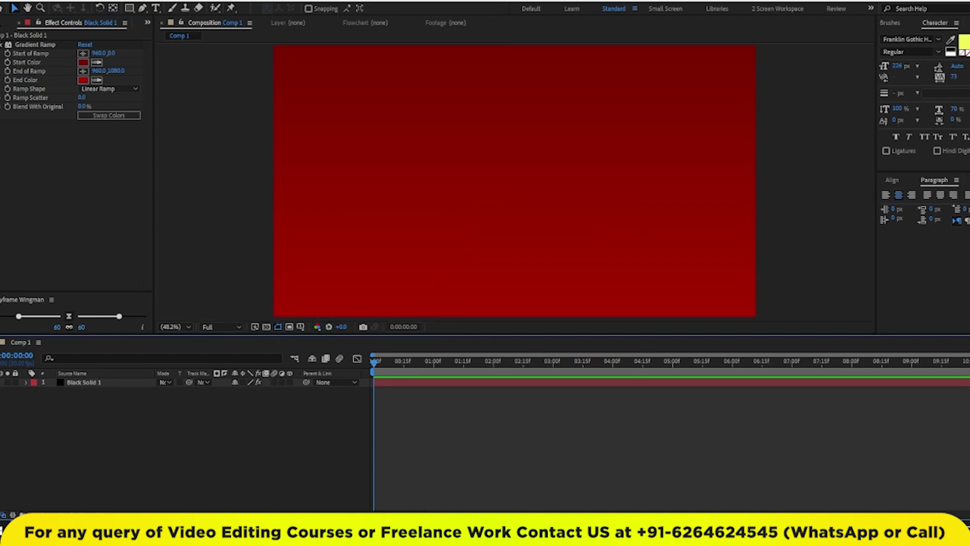
pyautogui.click(8, 22)
pyautogui.click(55, 232)
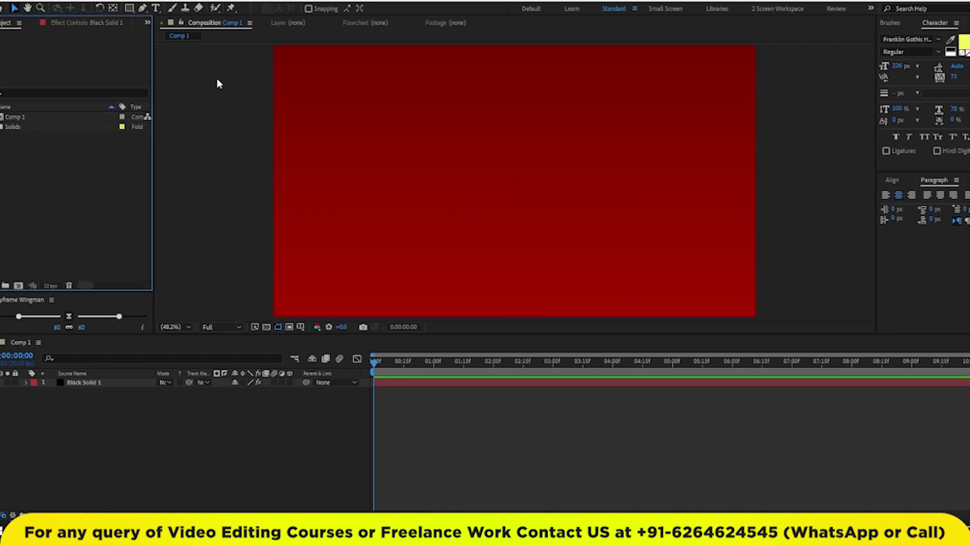
# Create a 'Kareena' text layer and drag it to the top centre of the frame.
pyautogui.click(156, 8)
pyautogui.click(366, 150)
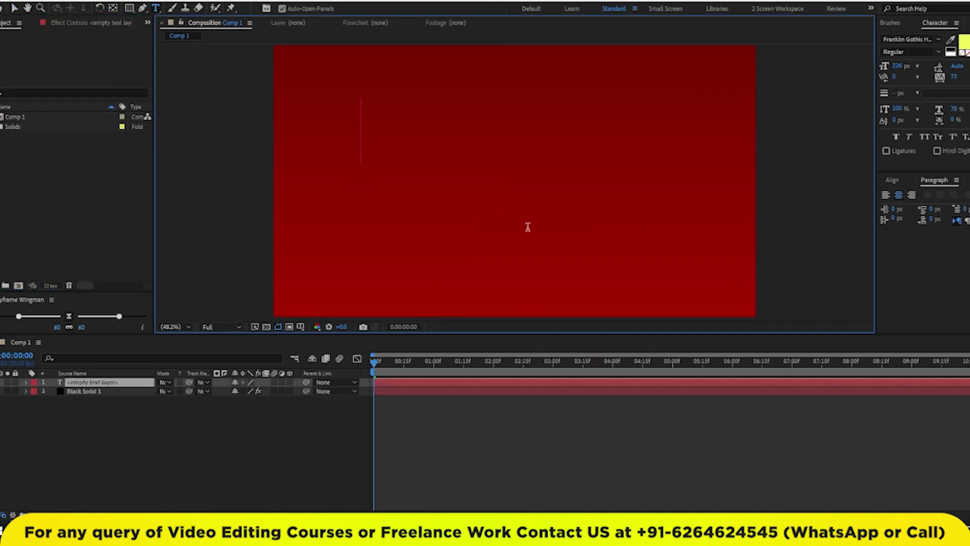
pyautogui.write('Ka')
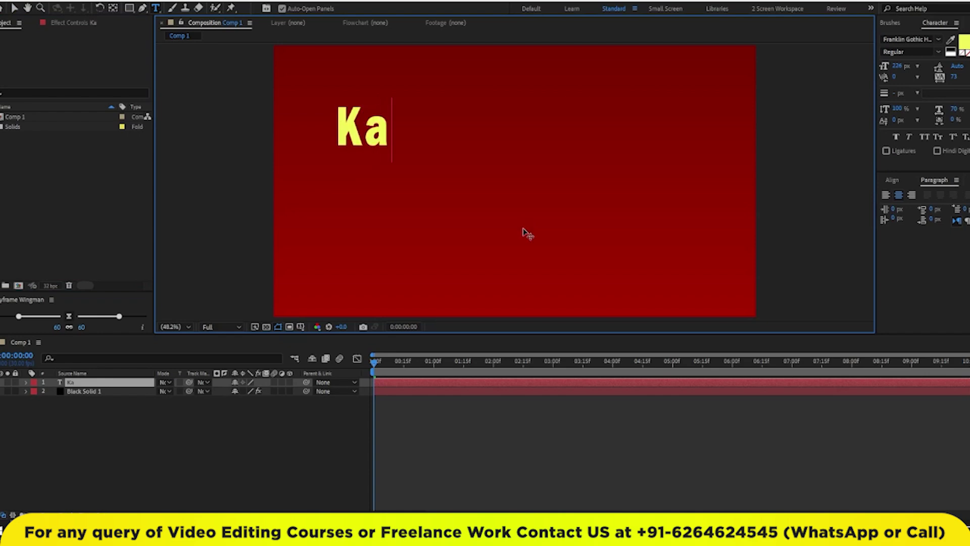
pyautogui.write('ree')
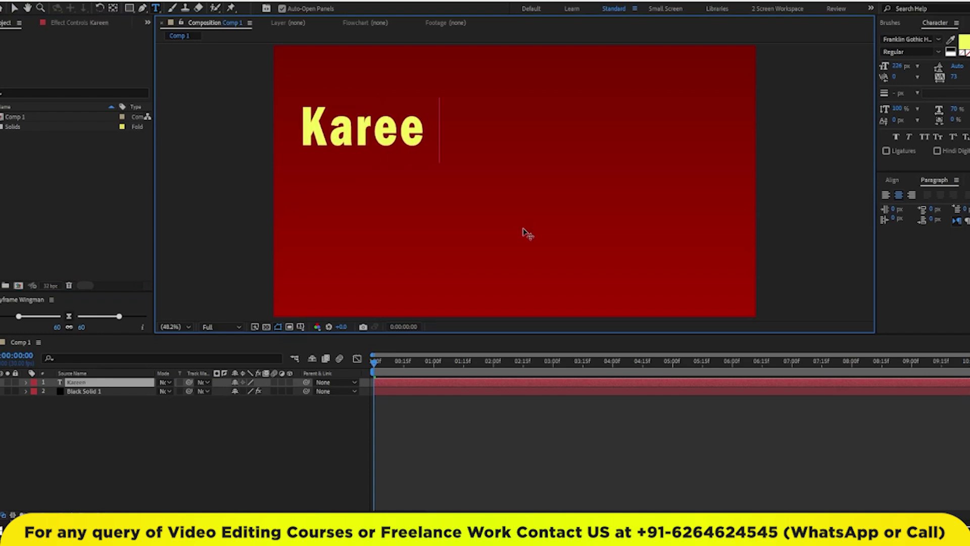
pyautogui.write('na')
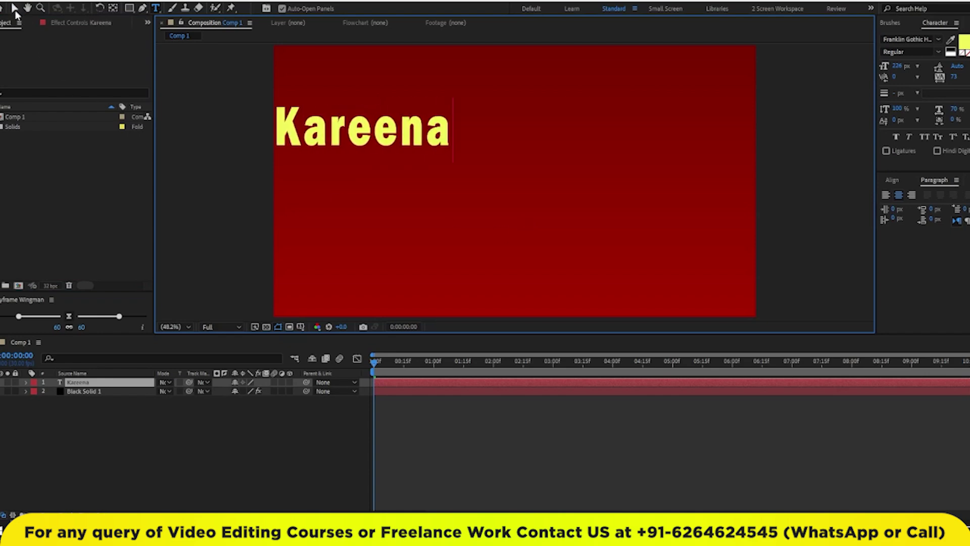
pyautogui.click(15, 8)
pyautogui.moveTo(400, 129); pyautogui.dragTo(561, 129)
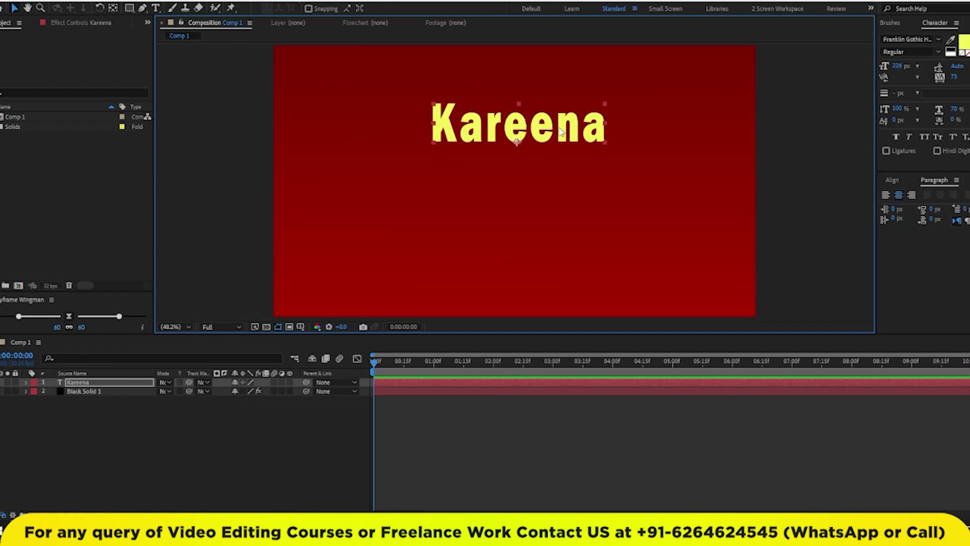
# Change the Kareena text font to Lemon Milk Medium.
pyautogui.doubleClick(559, 130)
pyautogui.click(921, 39)
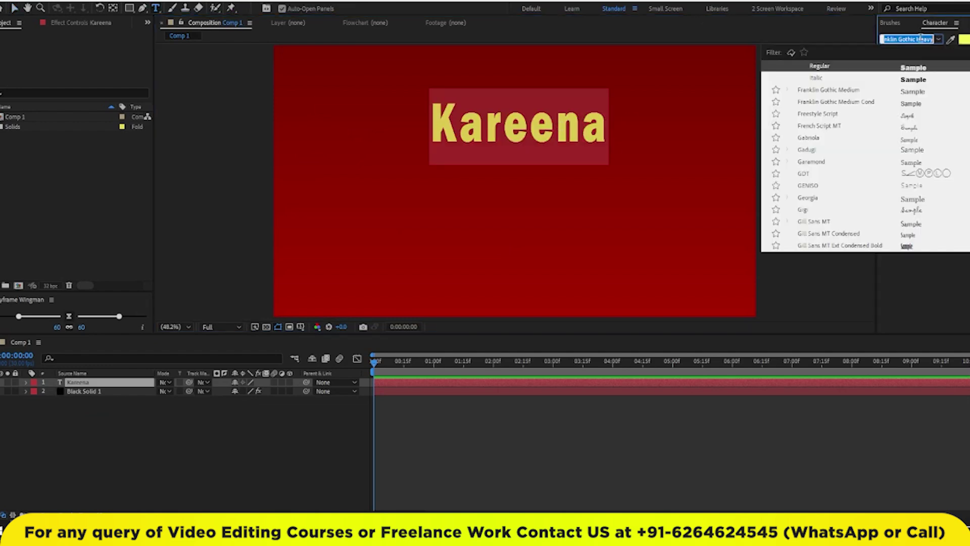
pyautogui.write('lem')
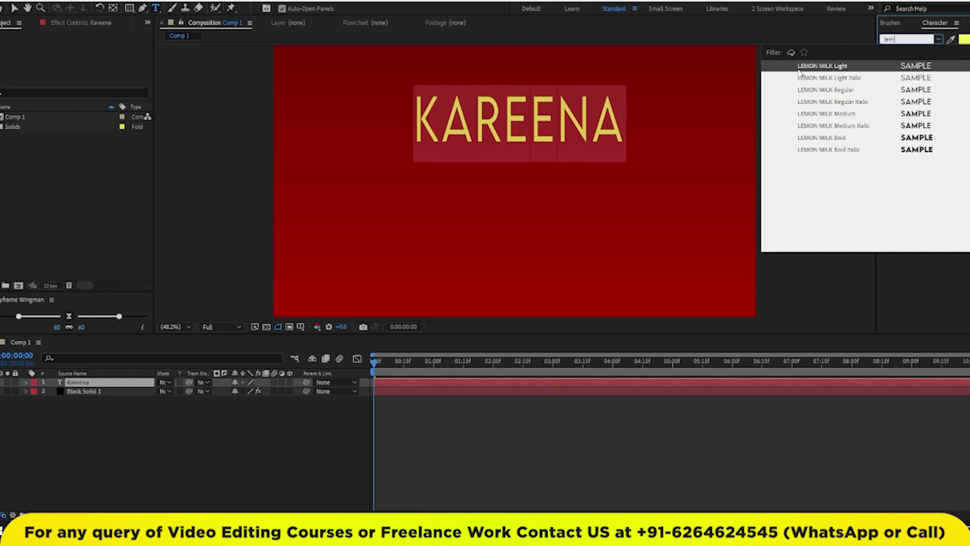
pyautogui.click(833, 139)
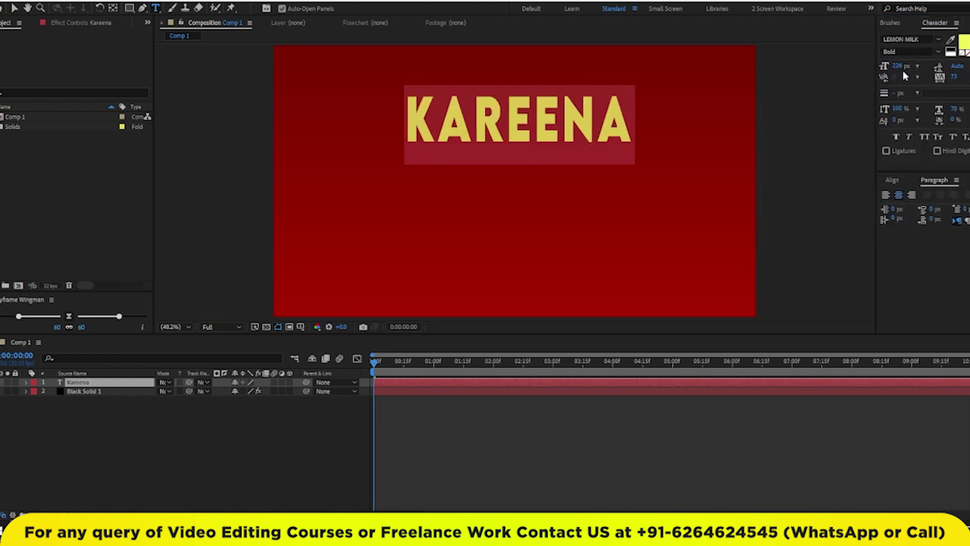
pyautogui.click(932, 39)
pyautogui.press('Escape')
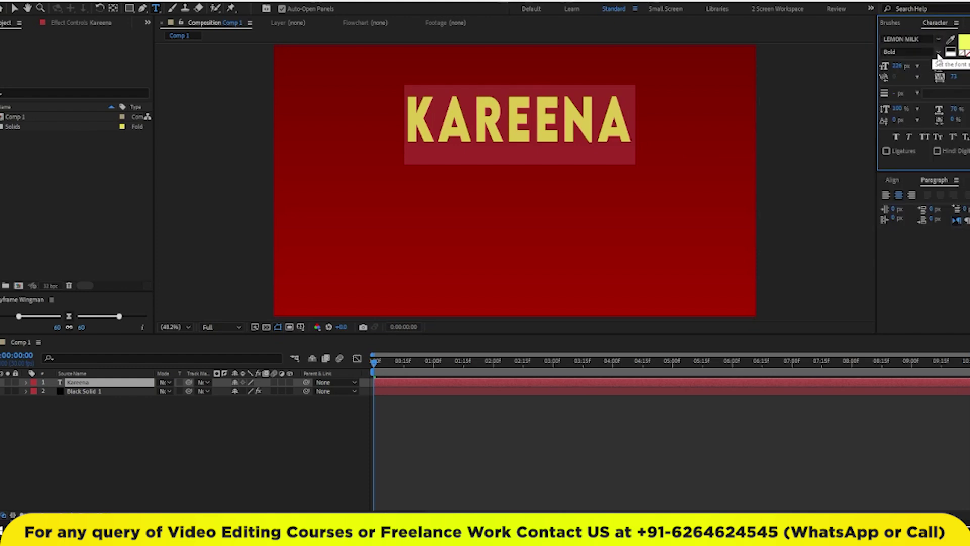
pyautogui.click(938, 52)
pyautogui.click(904, 114)
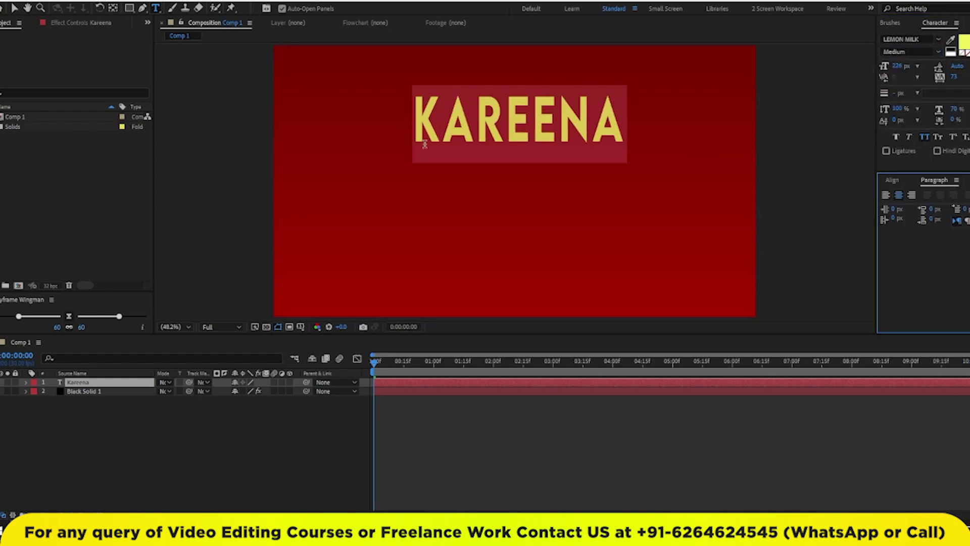
# Set the text to 368 px, letter spacing 0 and 100% horizontal scale.
pyautogui.moveTo(895, 66)
pyautogui.mouseDown()
pyautogui.moveTo(967, 65)
pyautogui.moveTo(968, 91)
pyautogui.mouseUp()
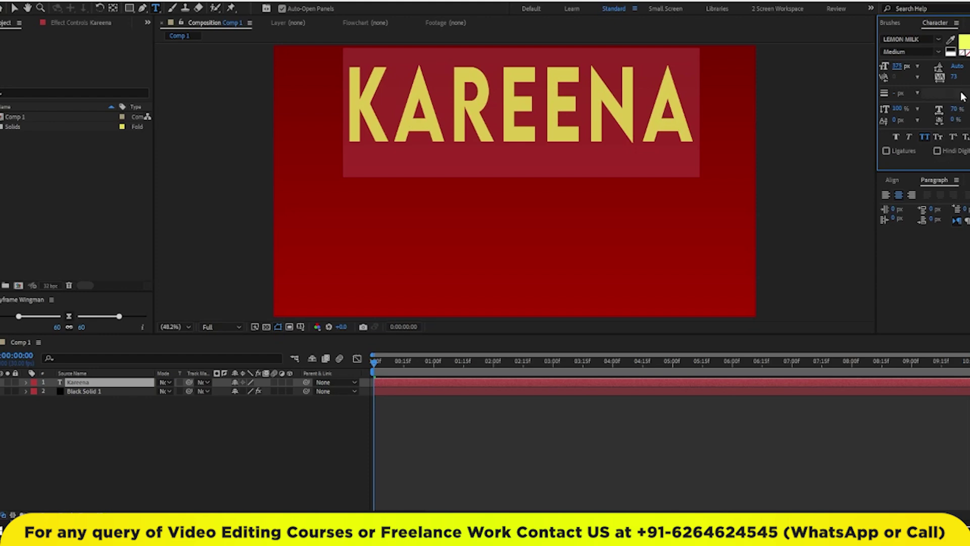
pyautogui.click(954, 76)
pyautogui.write('0')
pyautogui.press('Return')
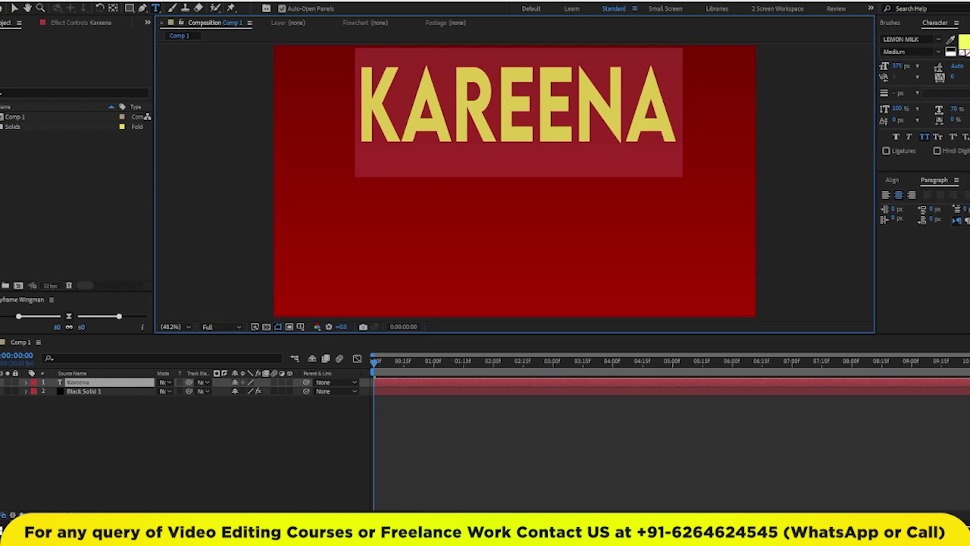
pyautogui.click(955, 110)
pyautogui.write('100')
pyautogui.press('Return')
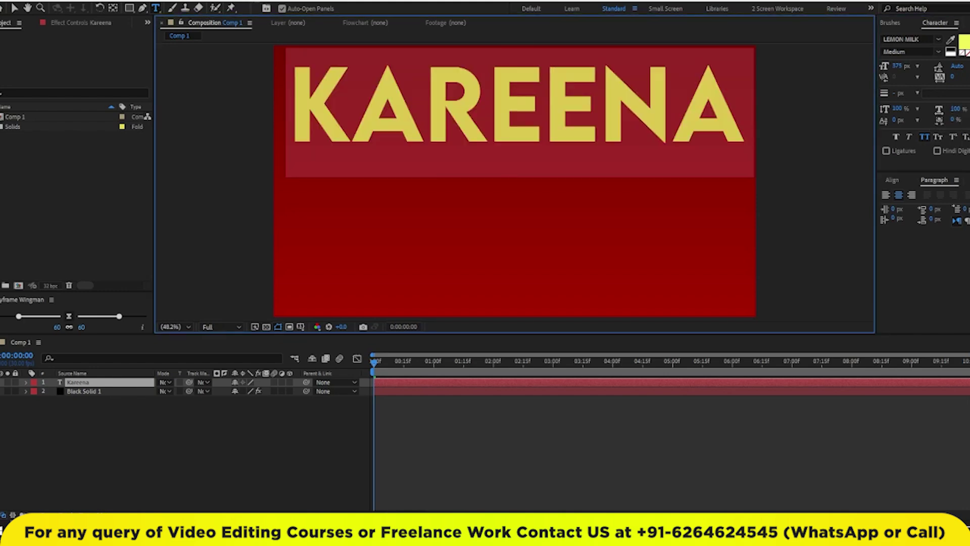
# Reduce KAREENA to 339 px, make its fill white, and move it lower.
pyautogui.click(14, 8)
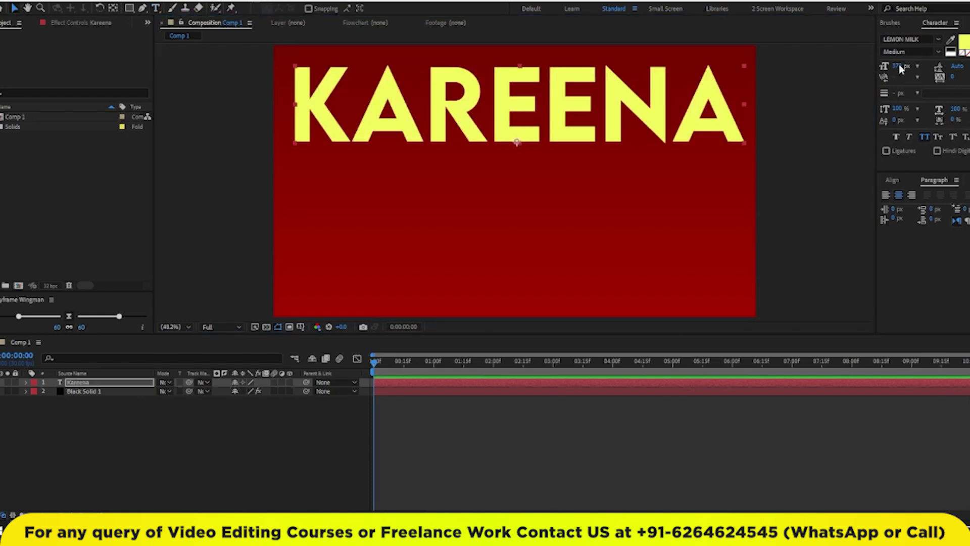
pyautogui.moveTo(898, 65); pyautogui.dragTo(879, 66)
pyautogui.click(963, 45)
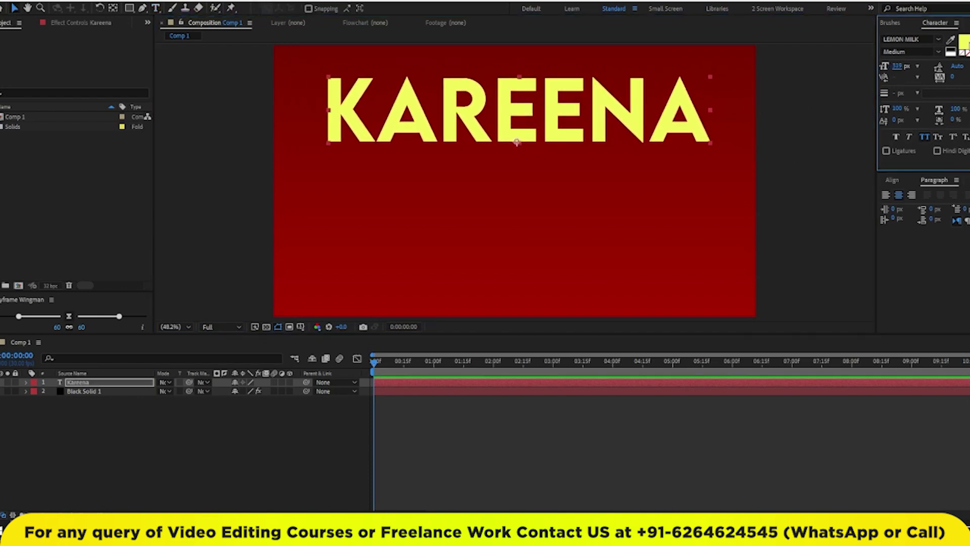
pyautogui.moveTo(626, 407); pyautogui.dragTo(626, 422)
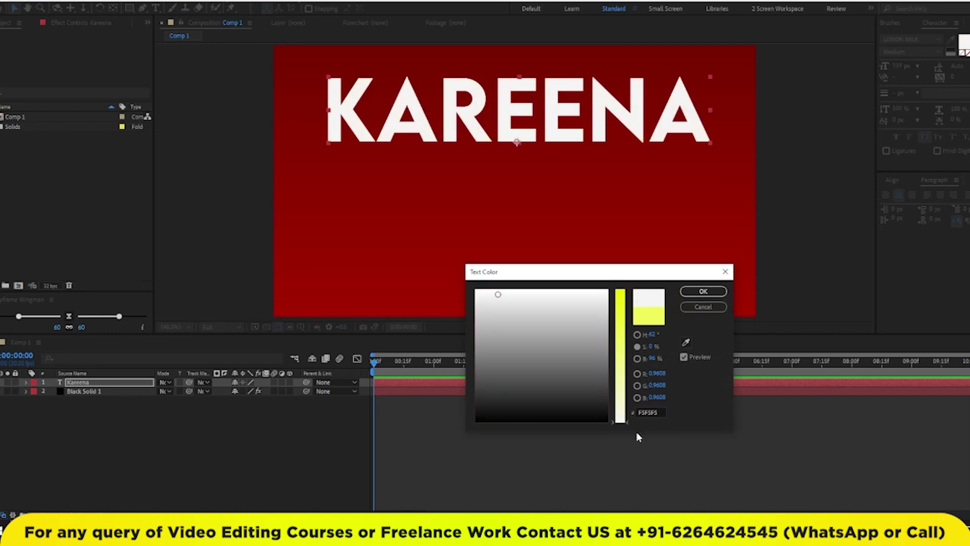
pyautogui.click(703, 291)
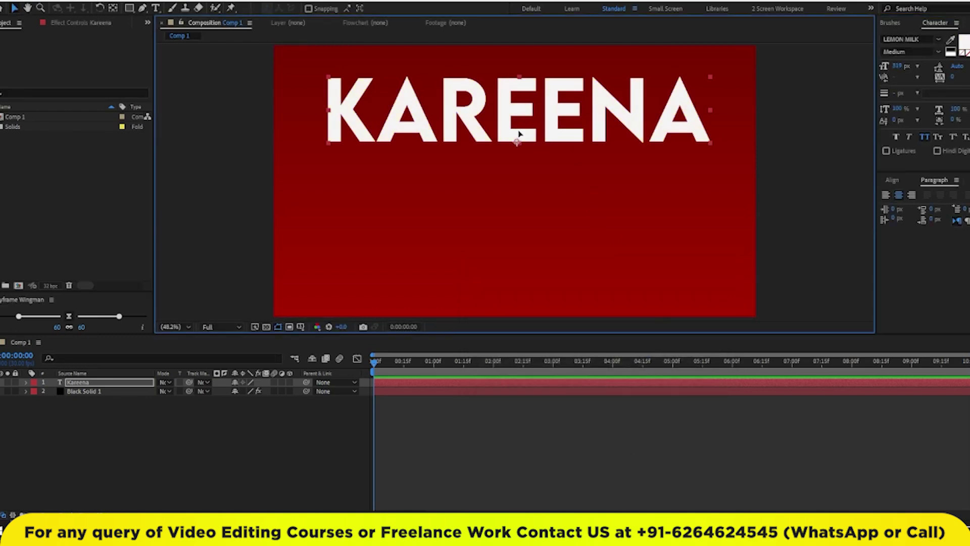
pyautogui.moveTo(529, 126); pyautogui.dragTo(521, 145)
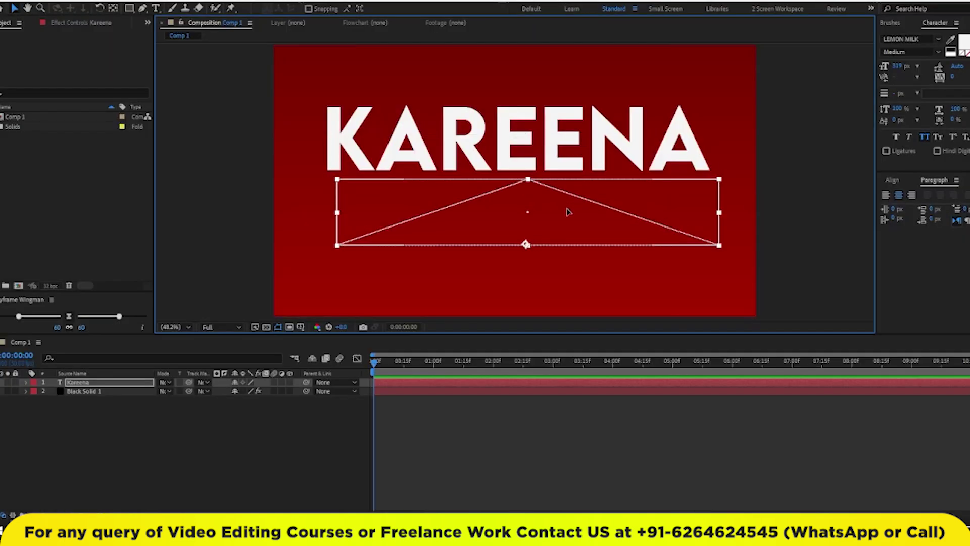
pyautogui.click(482, 438)
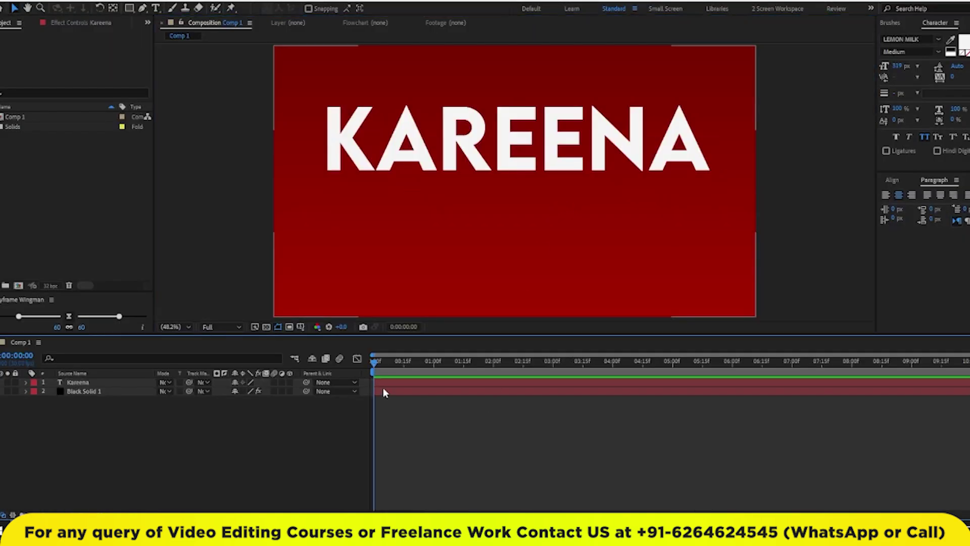
pyautogui.click(394, 383)
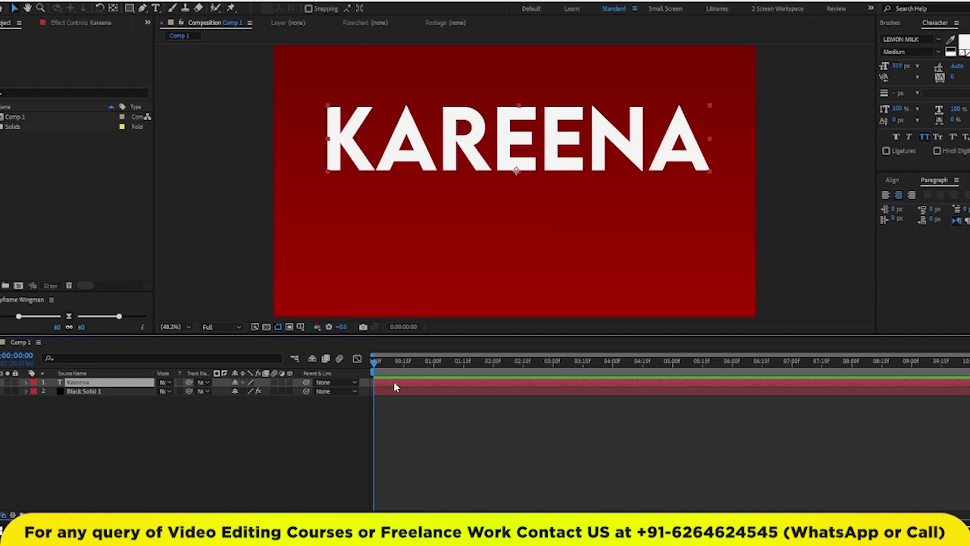
# Duplicate the text layer, retype it as 'kapoor khan' below KAREENA, and shrink it.
pyautogui.hotkey('ctrl', 'd')
pyautogui.moveTo(477, 155); pyautogui.dragTo(476, 212)
pyautogui.doubleClick(476, 212)
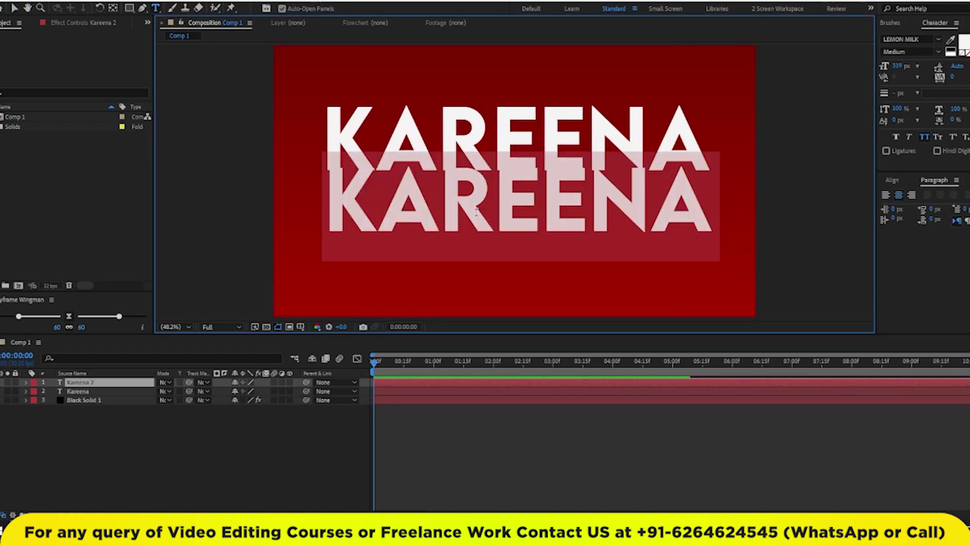
pyautogui.write('kapoor')
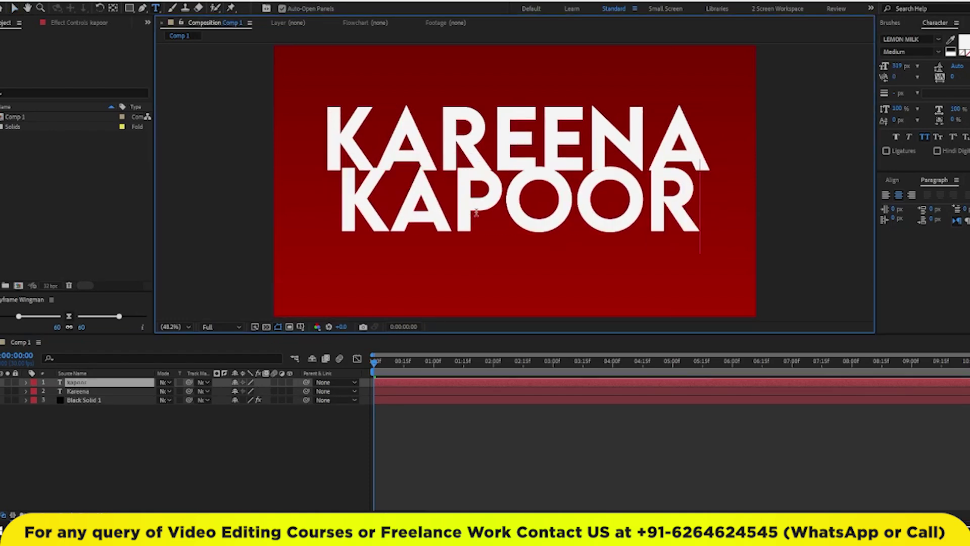
pyautogui.write(' kh')
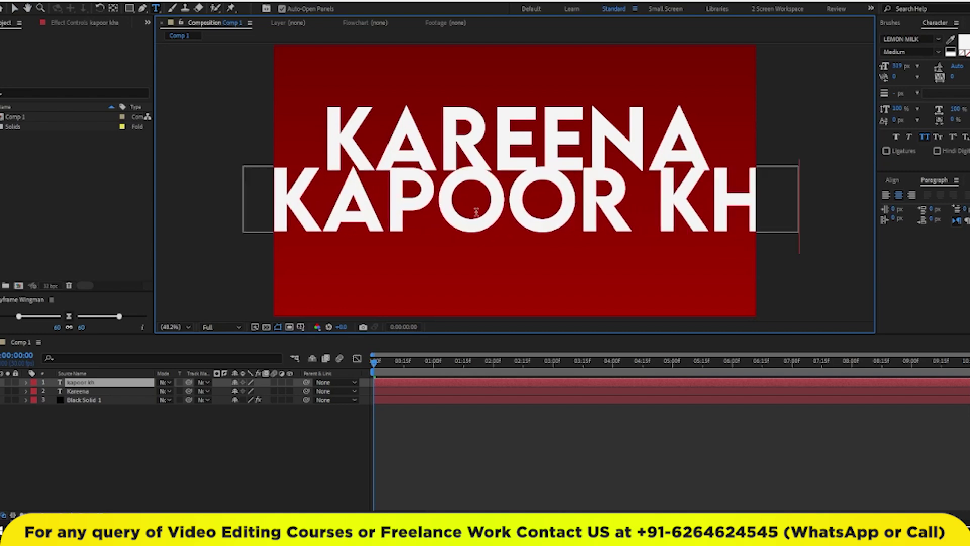
pyautogui.write('an')
pyautogui.click(14, 6)
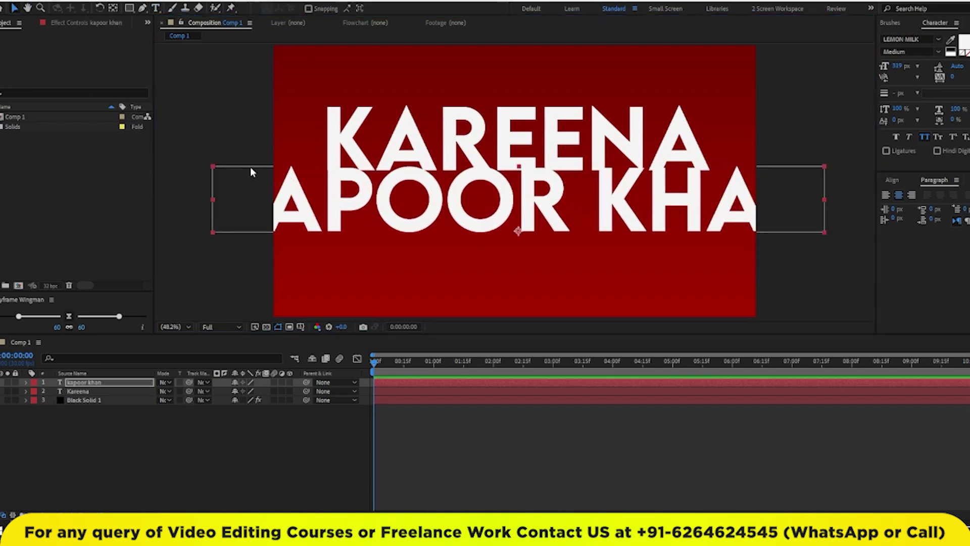
pyautogui.moveTo(511, 200); pyautogui.dragTo(548, 218)
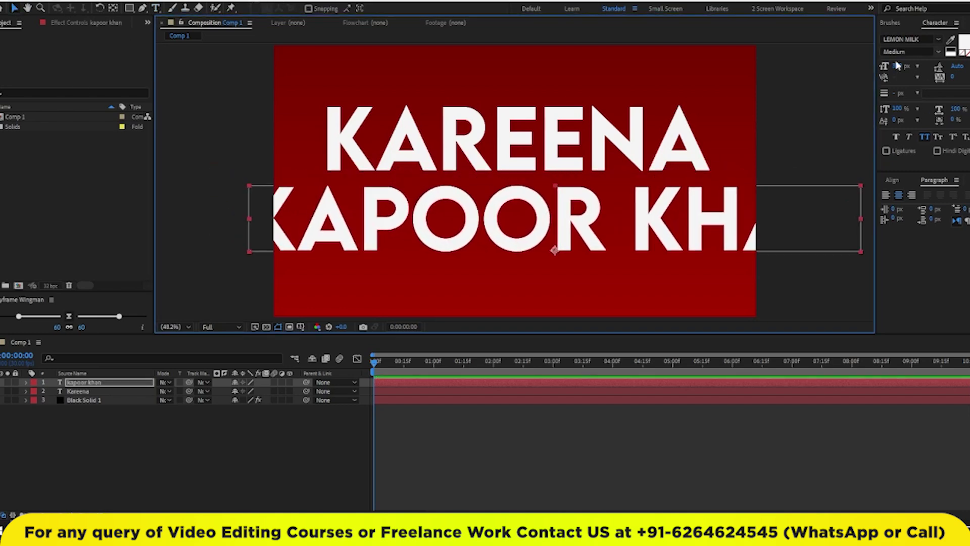
pyautogui.moveTo(897, 66); pyautogui.dragTo(854, 72)
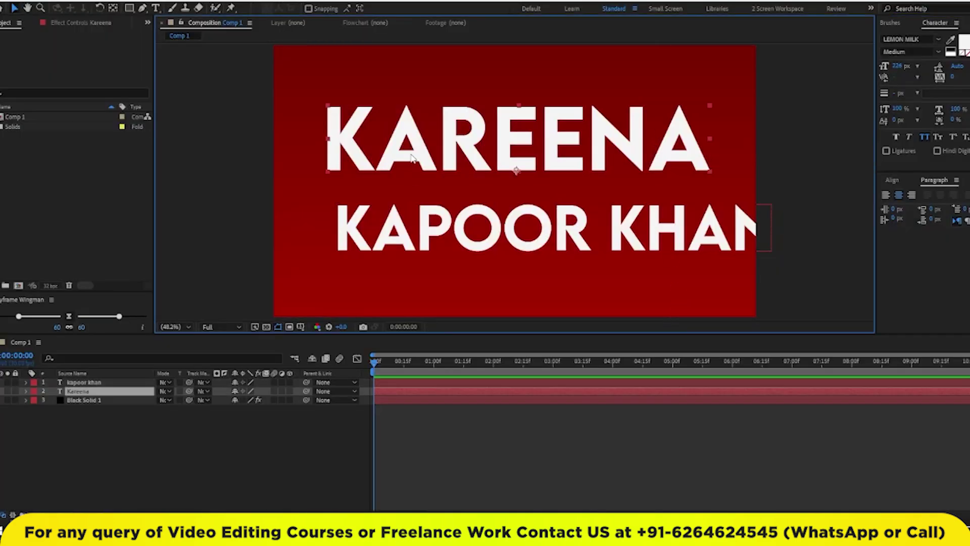
# Enlarge KAREENA to 345 px and shrink and reposition KAPOOR KHAN just beneath it.
pyautogui.hotkey('alt', 'Tab')
pyautogui.moveTo(897, 66); pyautogui.dragTo(910, 66)
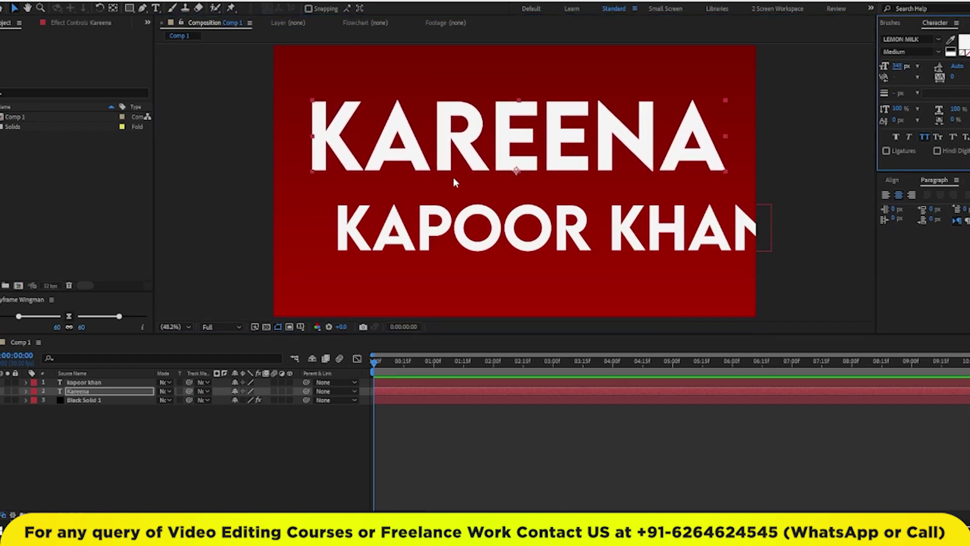
pyautogui.moveTo(390, 243); pyautogui.dragTo(399, 215)
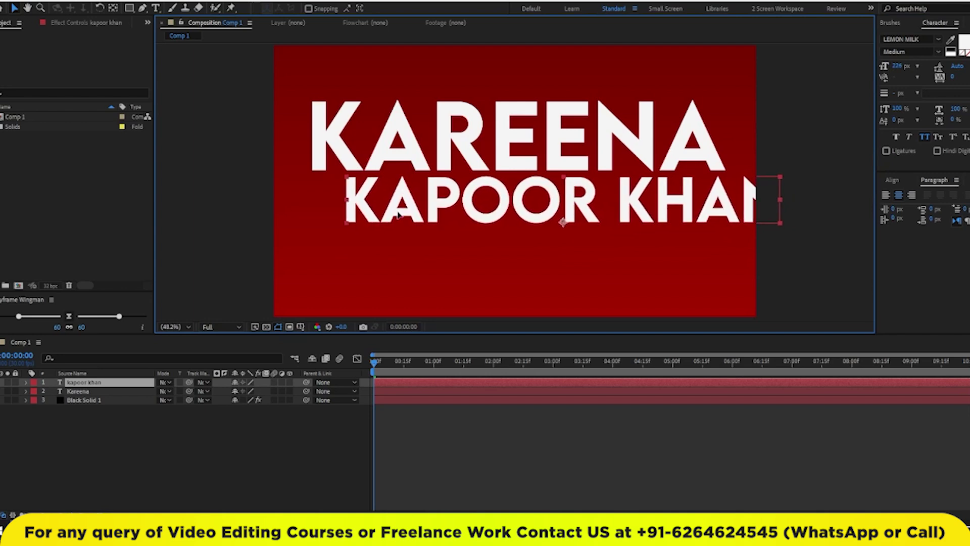
pyautogui.moveTo(897, 66); pyautogui.dragTo(891, 68)
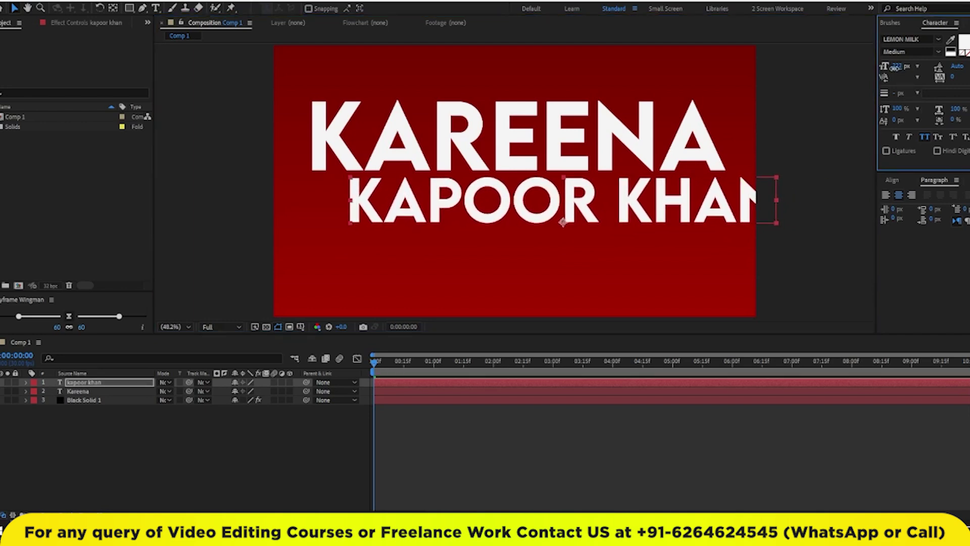
pyautogui.moveTo(563, 213); pyautogui.dragTo(549, 212)
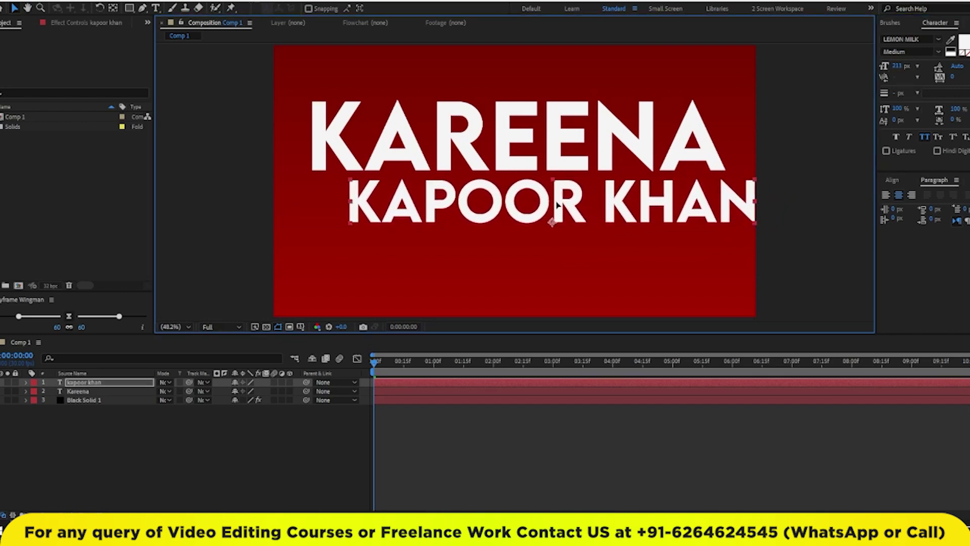
pyautogui.moveTo(894, 70); pyautogui.dragTo(891, 70)
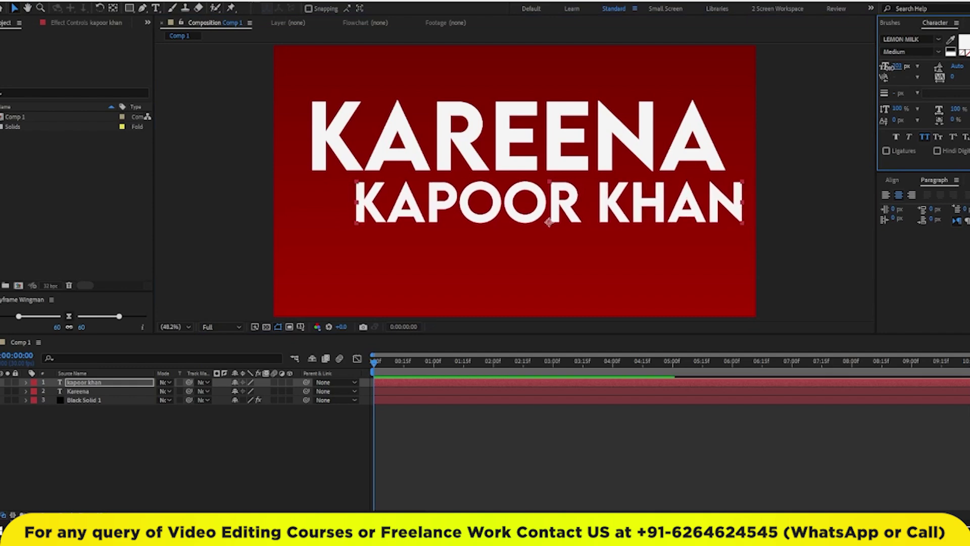
pyautogui.moveTo(431, 198); pyautogui.dragTo(427, 193)
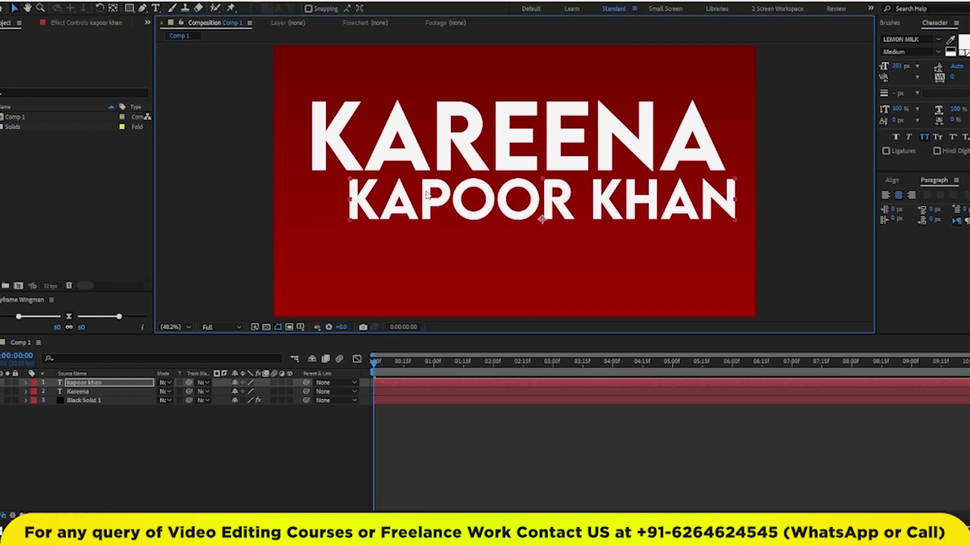
# Select both title layers and move them lower together.
pyautogui.click(503, 450)
pyautogui.click(549, 163)
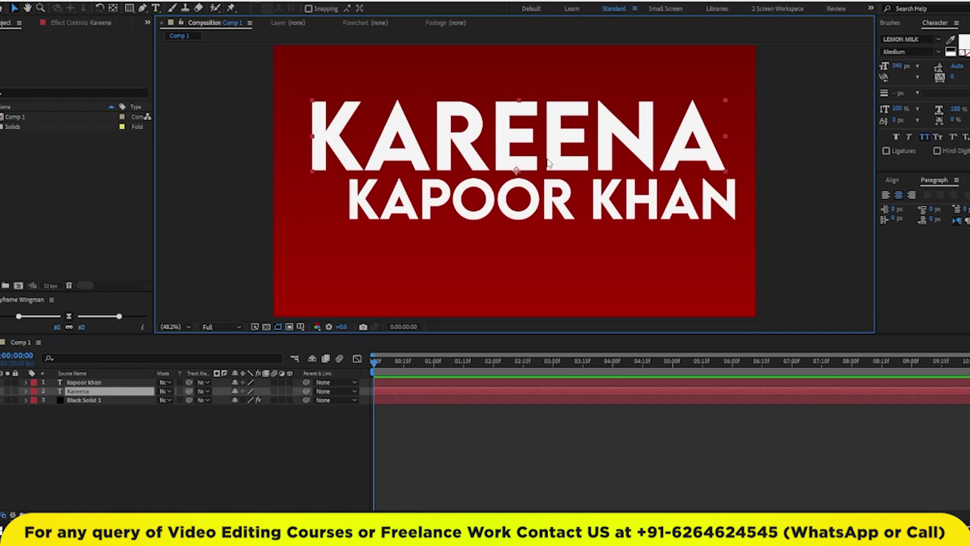
pyautogui.keyDown('shift'); pyautogui.click(552, 212); pyautogui.keyUp('shift')
pyautogui.moveTo(570, 199); pyautogui.dragTo(567, 224)
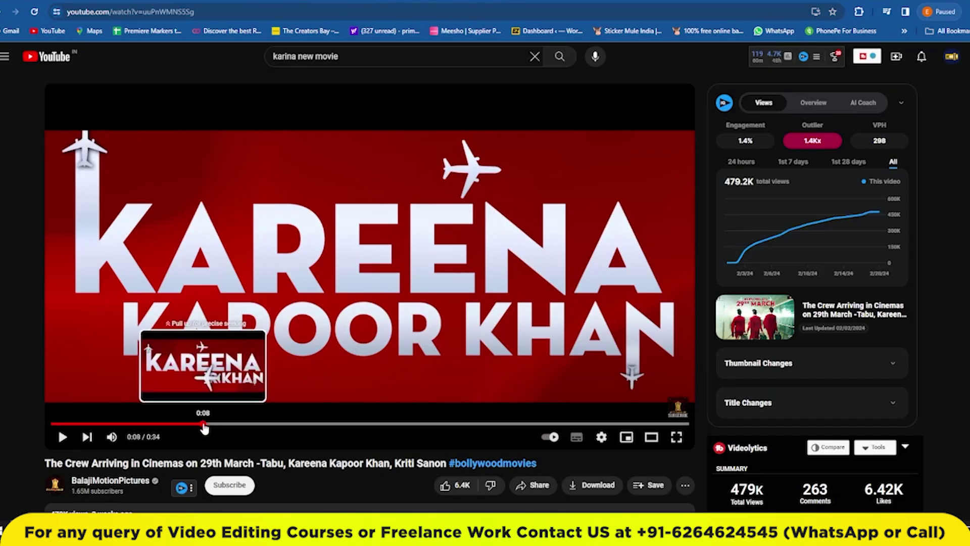
pyautogui.moveTo(203, 426); pyautogui.dragTo(168, 429)
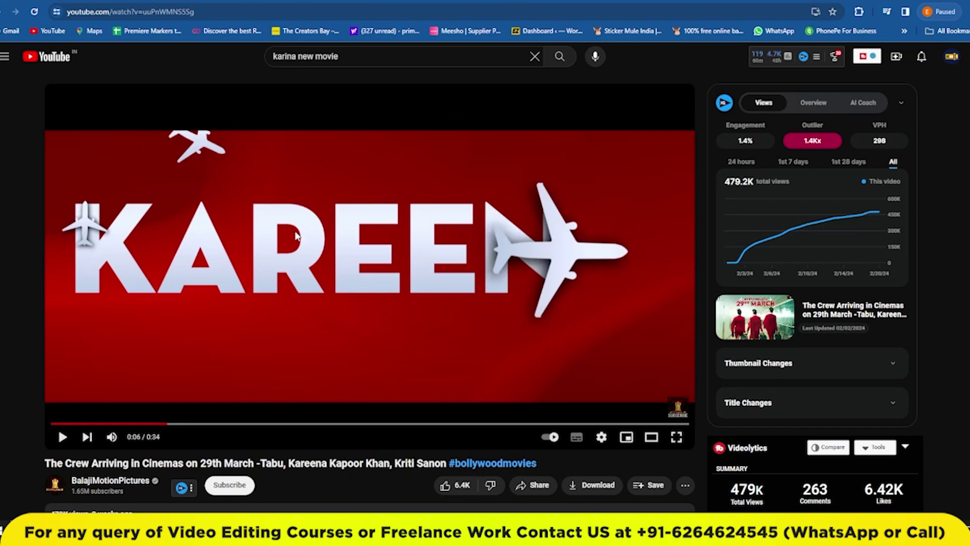
pyautogui.moveTo(167, 423); pyautogui.dragTo(152, 424)
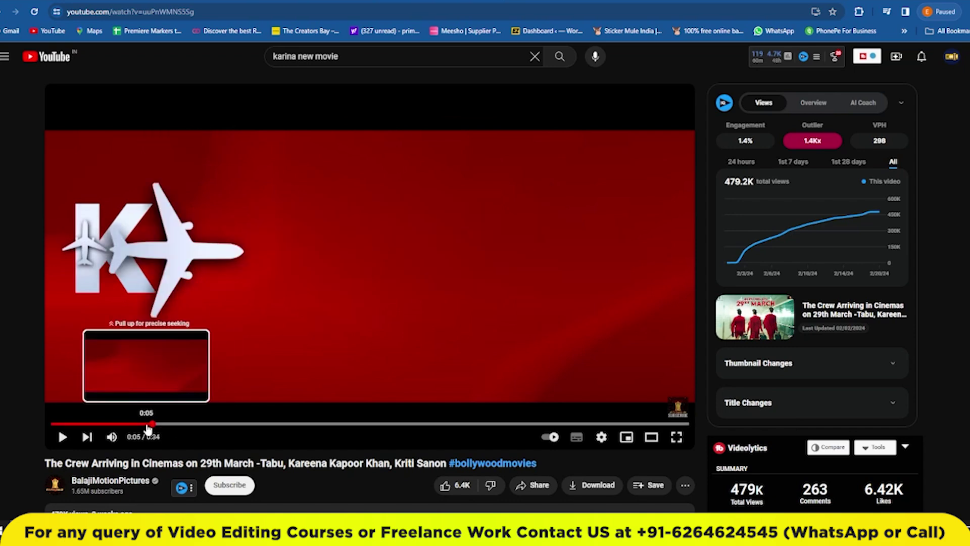
pyautogui.click(146, 423)
pyautogui.click(218, 326)
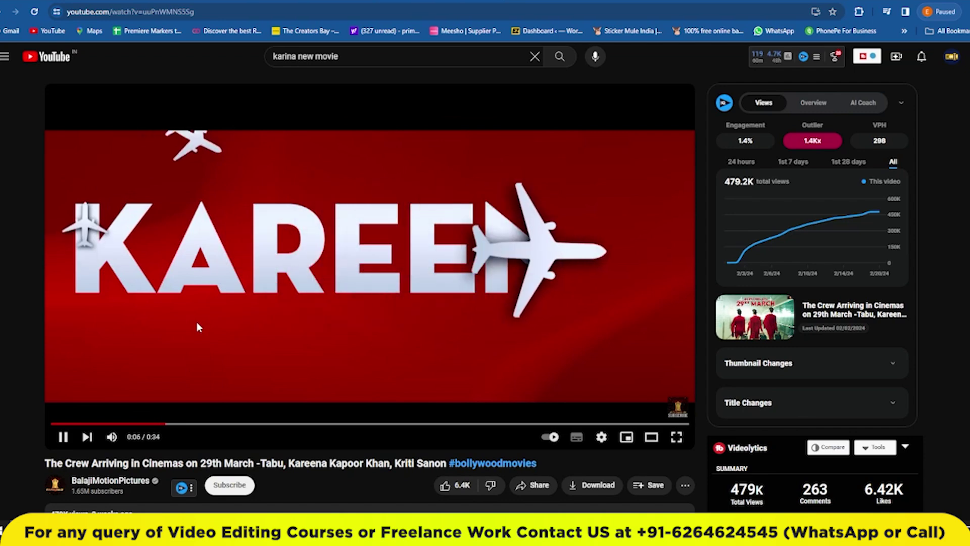
pyautogui.click(295, 296)
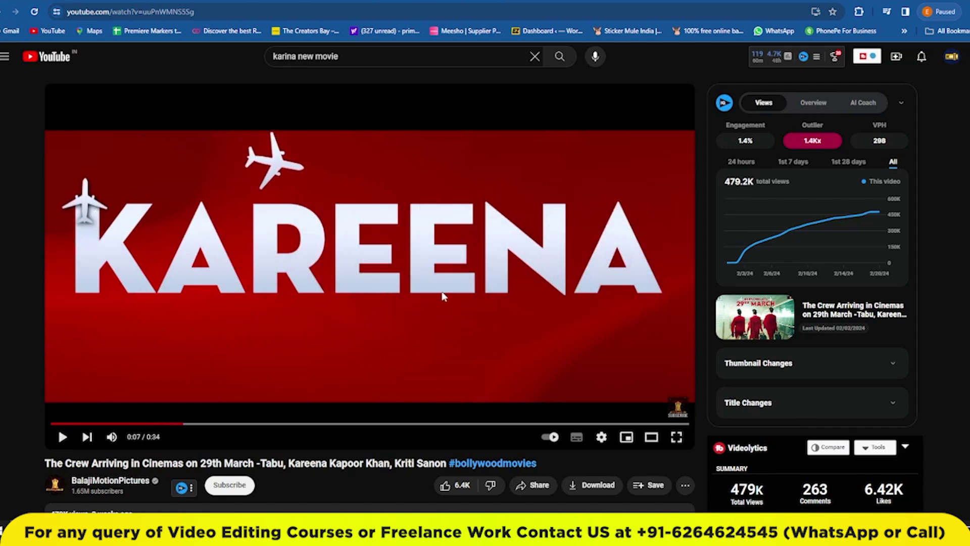
pyautogui.click(557, 340)
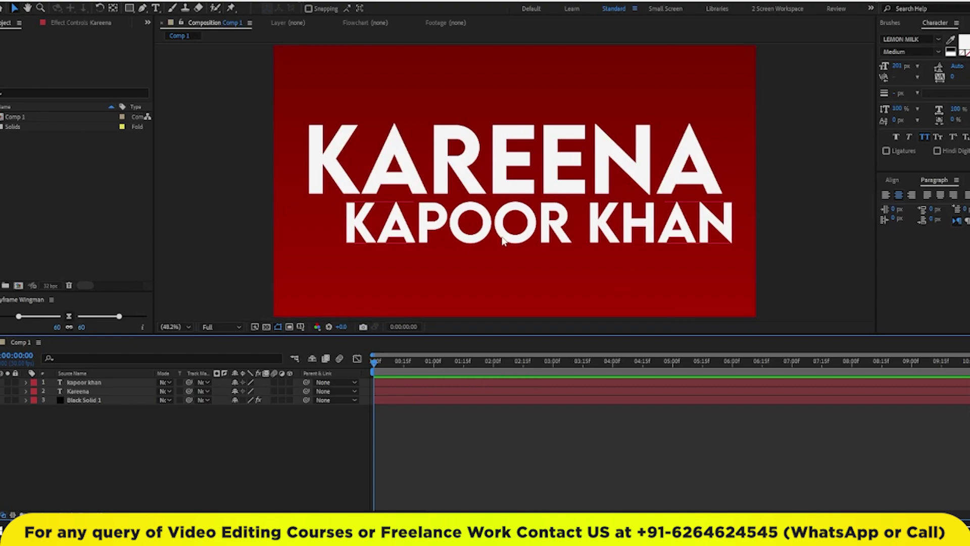
# Import the 614.png airplane image and place it in the composition.
pyautogui.doubleClick(77, 181)
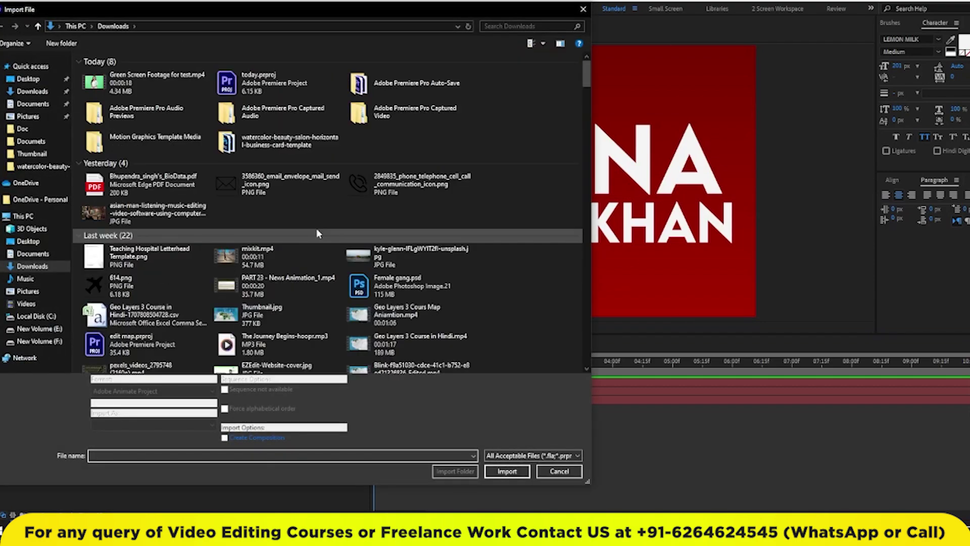
pyautogui.scroll(-2, 326, 192)
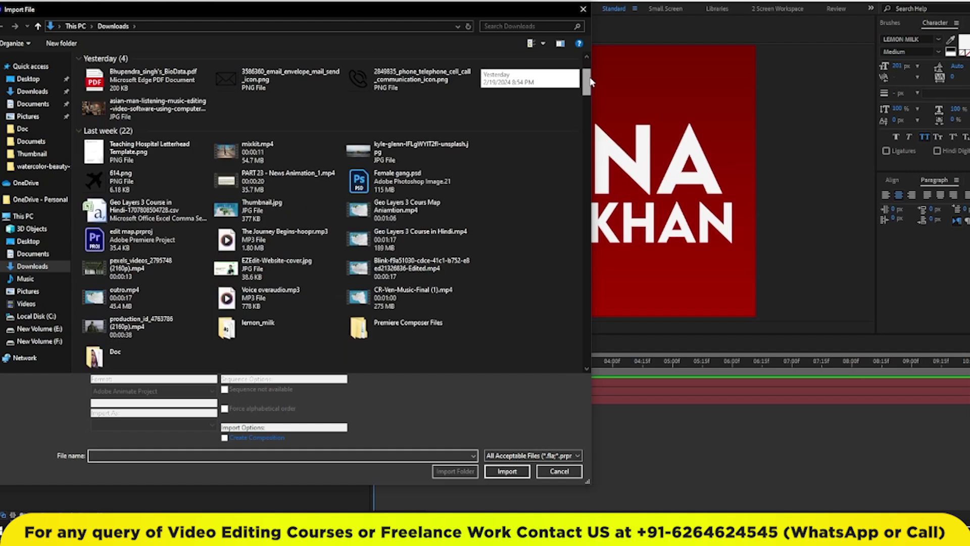
pyautogui.click(96, 180)
pyautogui.click(507, 471)
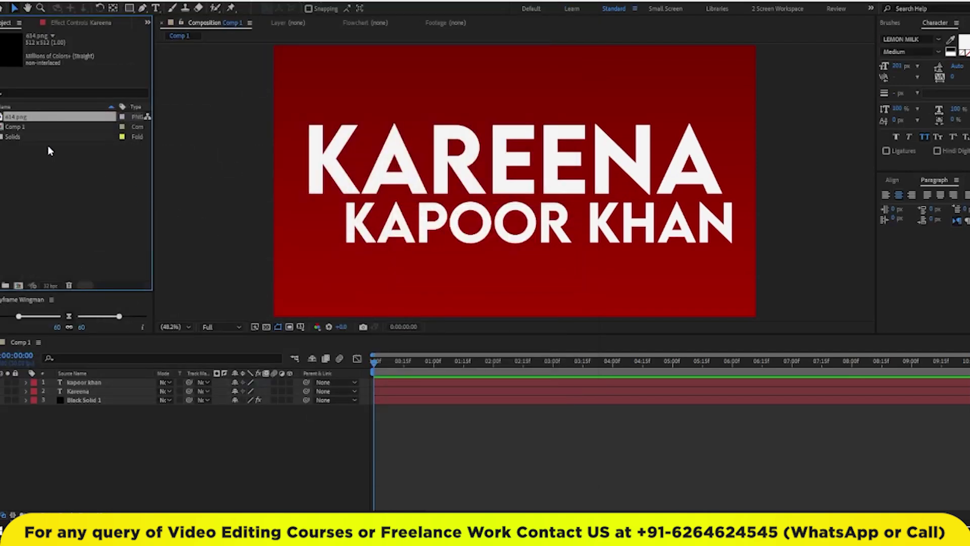
pyautogui.moveTo(38, 325); pyautogui.dragTo(81, 383)
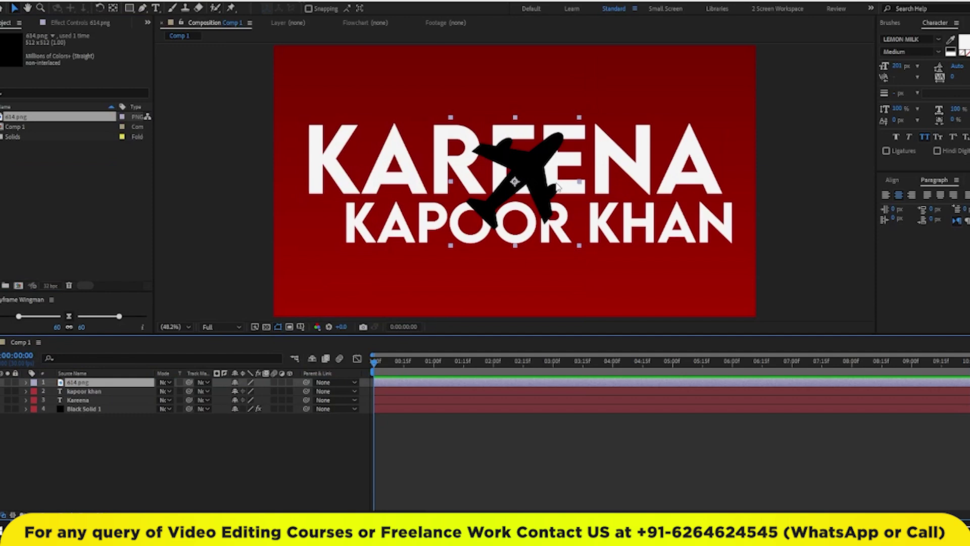
# Apply a Fill effect to the plane and set its colour to white.
pyautogui.hotkey('ctrl', 'space')
pyautogui.write('fi')
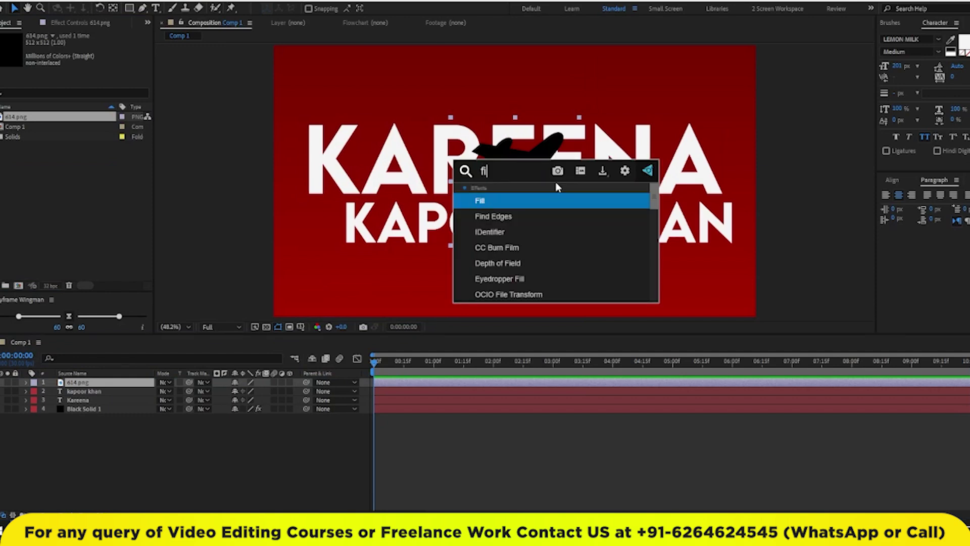
pyautogui.write('l')
pyautogui.press('Return')
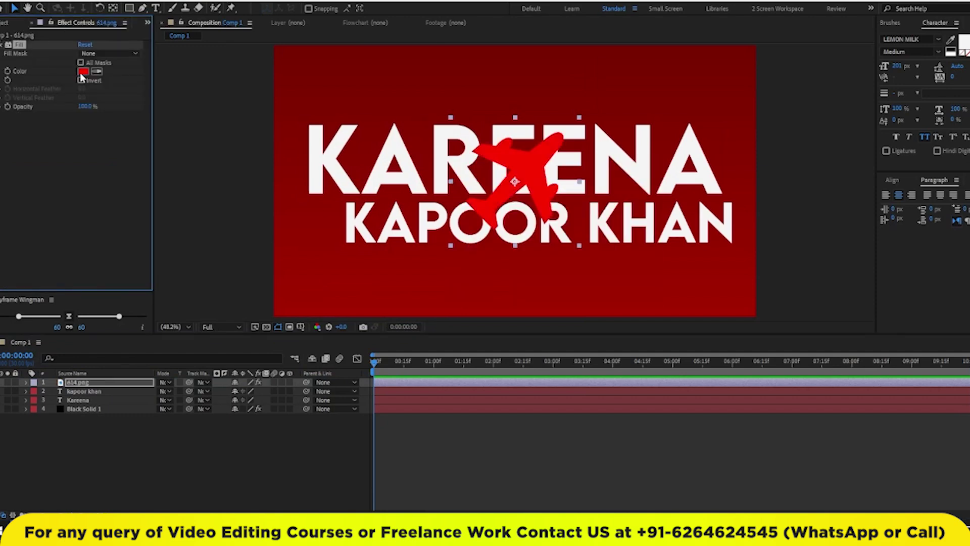
pyautogui.click(82, 71)
pyautogui.moveTo(621, 402); pyautogui.dragTo(626, 434)
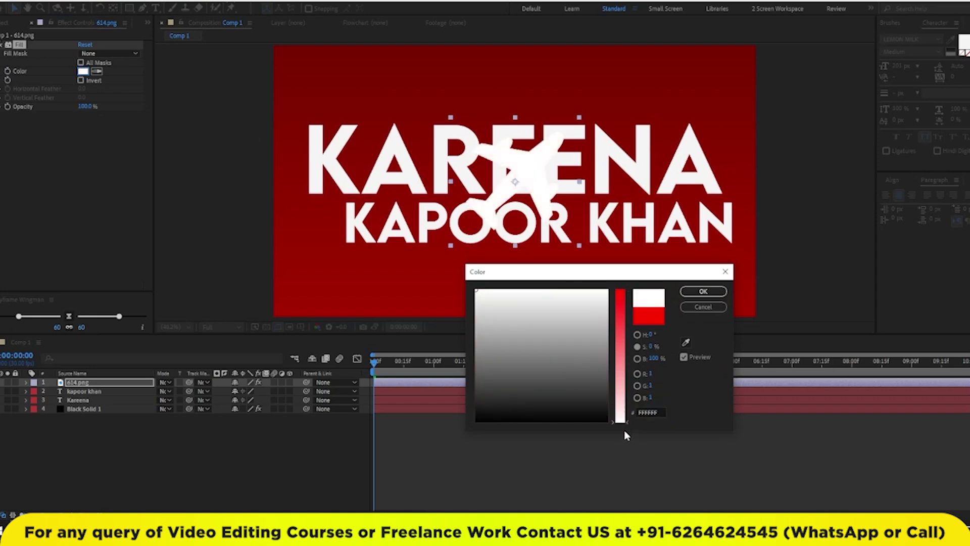
pyautogui.click(707, 292)
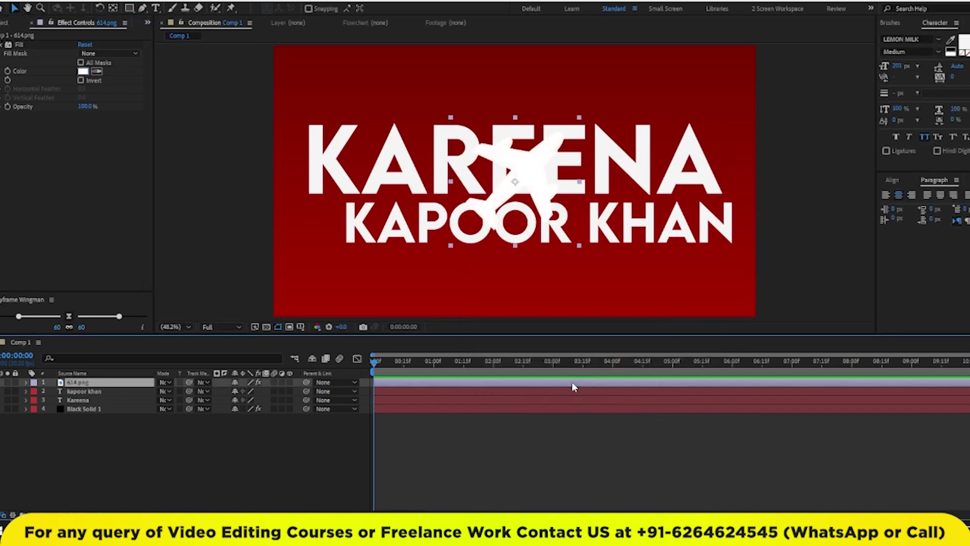
# Add Drop Shadow to the plane with distance 10, softness 50 and 63% opacity.
pyautogui.hotkey('ctrl', 'space')
pyautogui.write('drop')
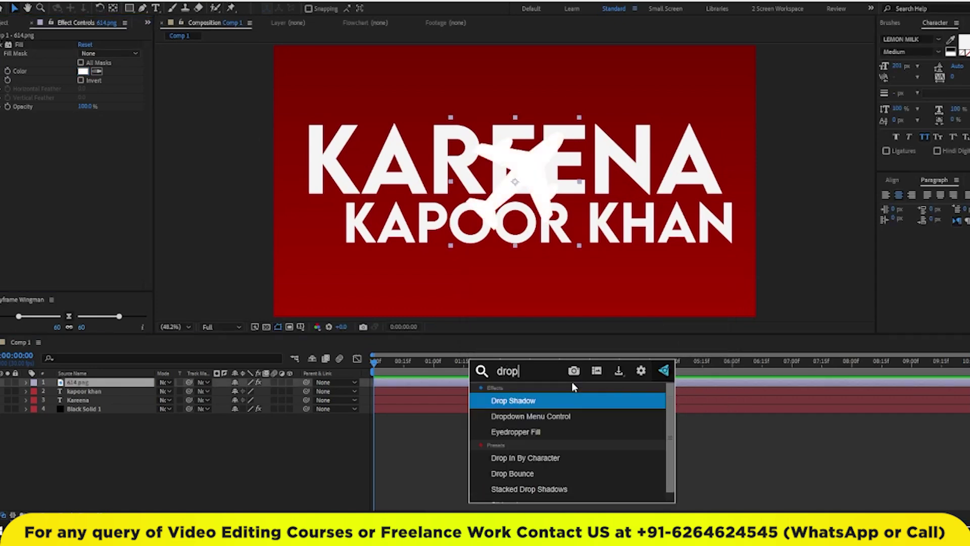
pyautogui.press('Return')
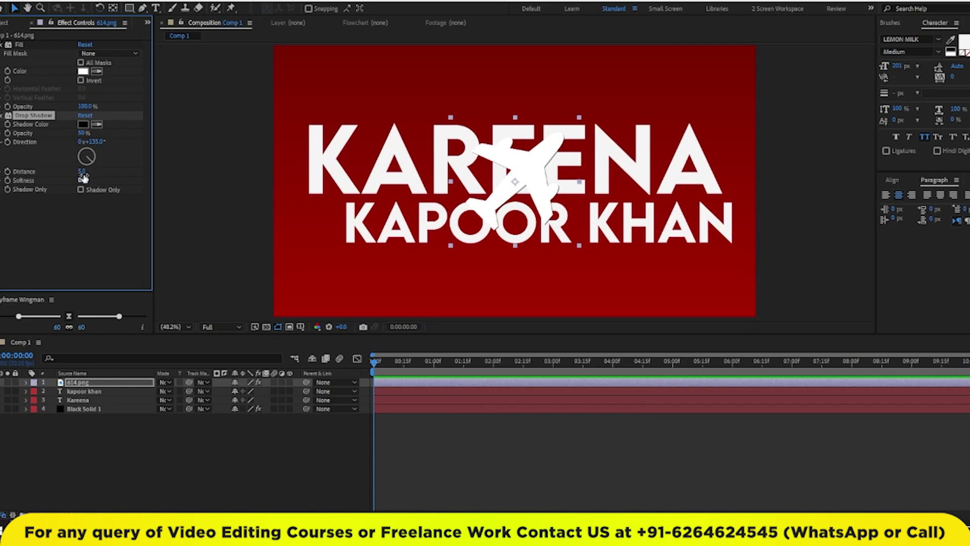
pyautogui.click(82, 172)
pyautogui.write('0')
pyautogui.press('Return')
pyautogui.moveTo(83, 181); pyautogui.dragTo(112, 180)
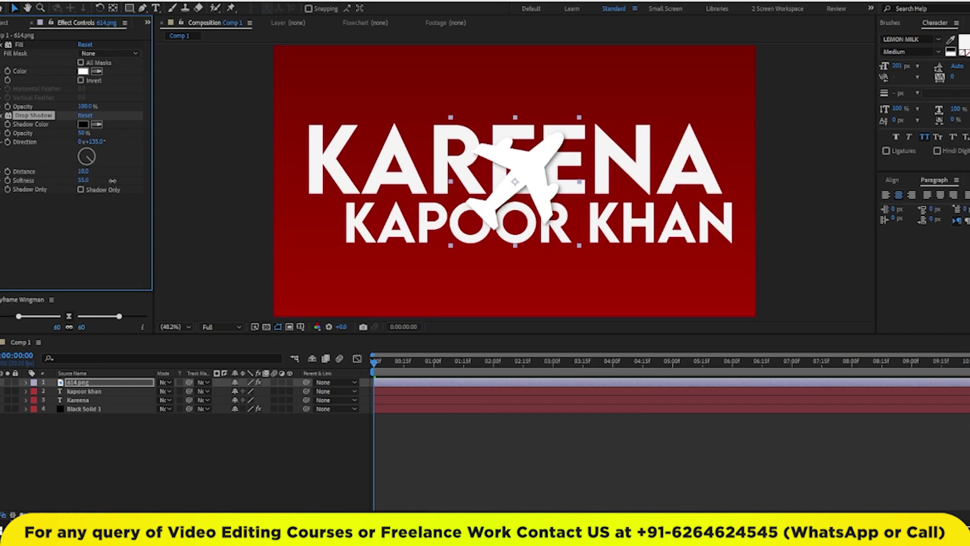
pyautogui.click(84, 180)
pyautogui.press('Return')
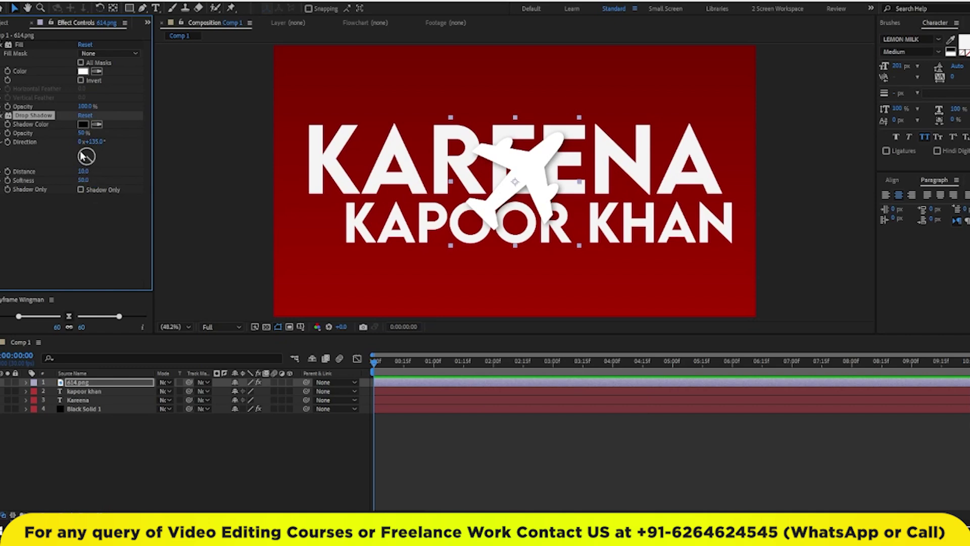
pyautogui.moveTo(81, 134); pyautogui.dragTo(88, 133)
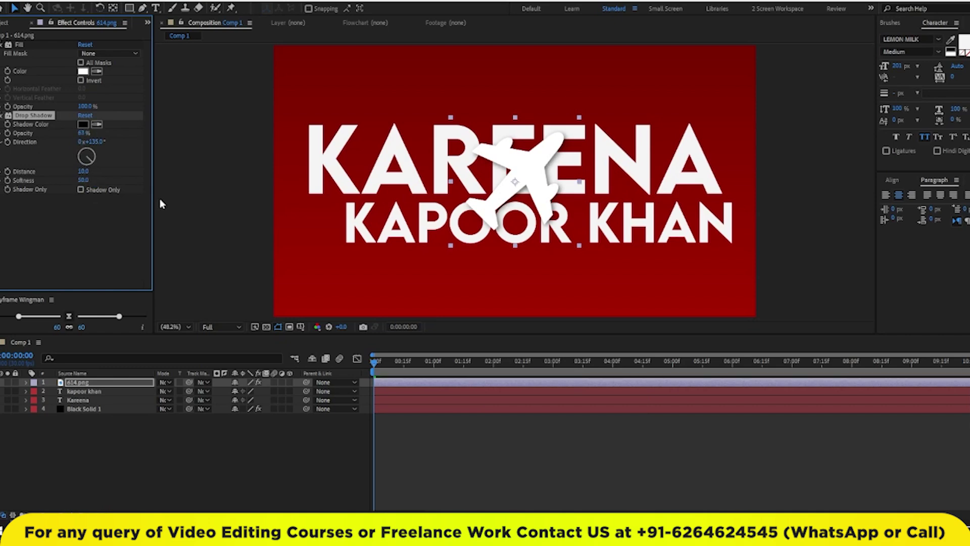
pyautogui.click(470, 448)
pyautogui.click(427, 383)
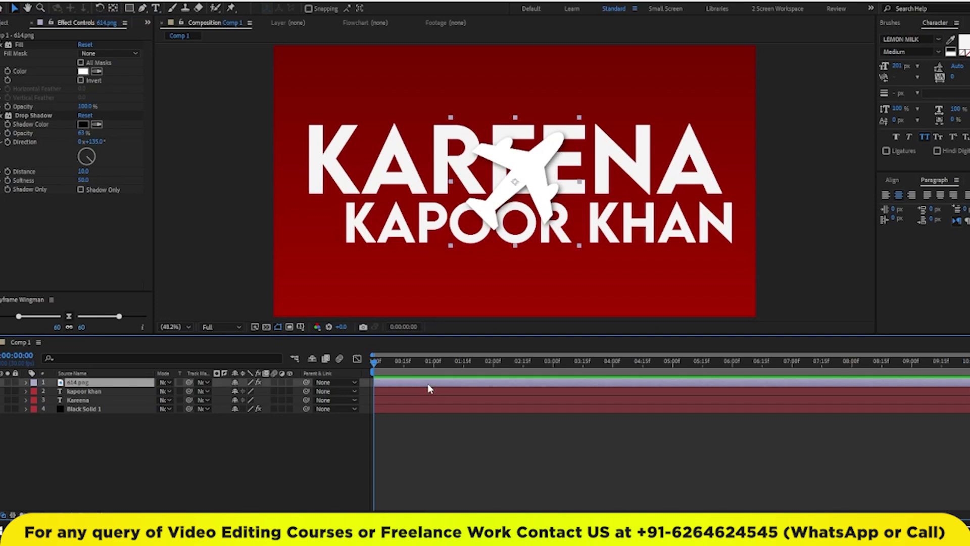
pyautogui.press('r')
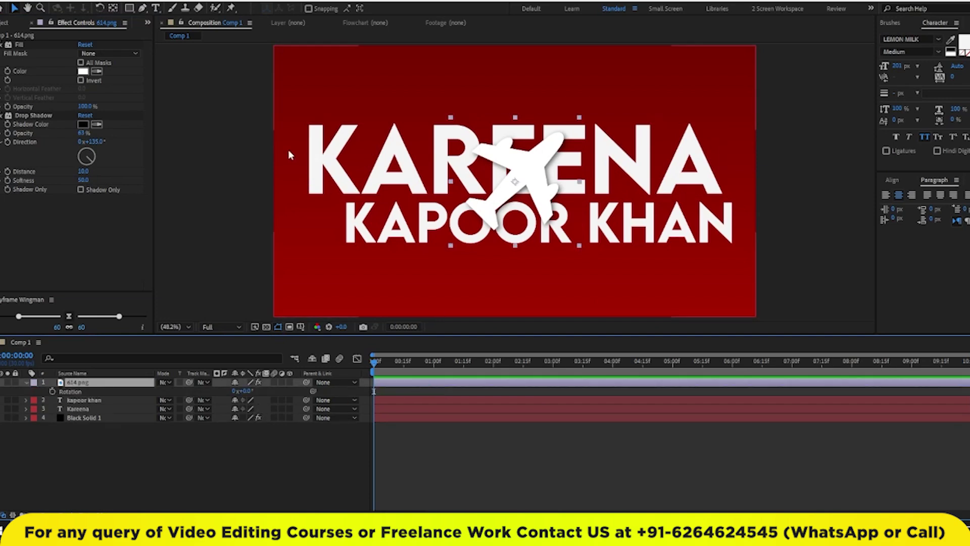
# Rotate the plane 45° and keyframe its Position from off-left at 0:00 to off-right at 2:00.
pyautogui.click(246, 391)
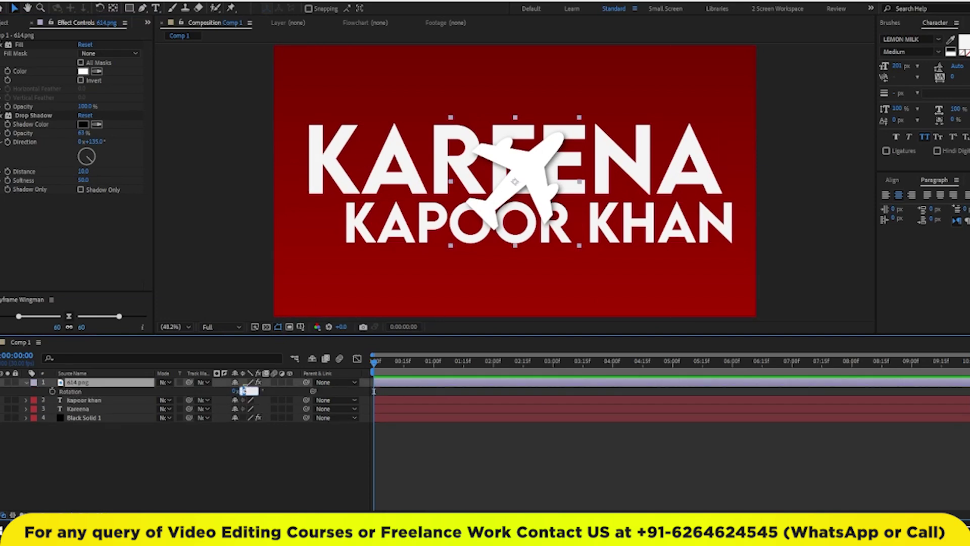
pyautogui.press('Return')
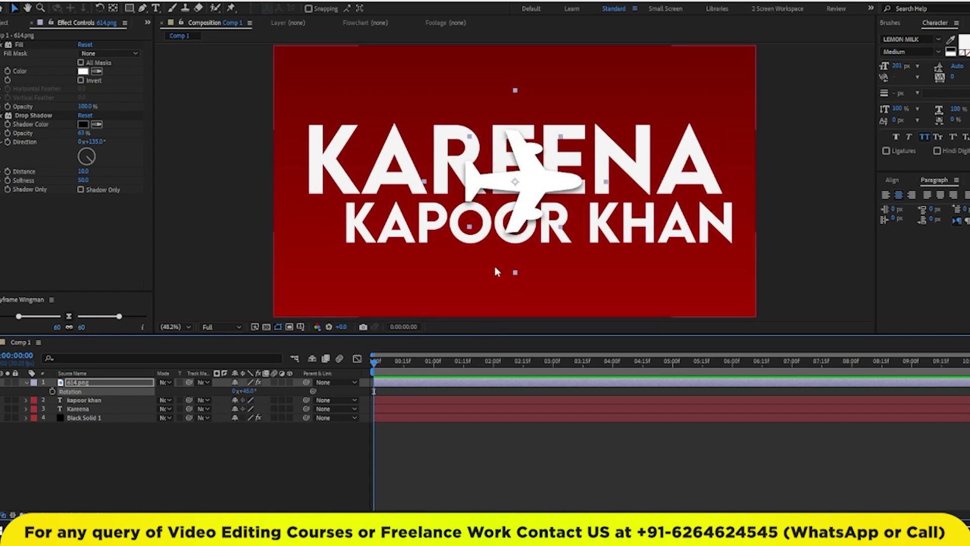
pyautogui.moveTo(516, 189)
pyautogui.mouseDown()
pyautogui.moveTo(449, 169)
pyautogui.moveTo(271, 168)
pyautogui.moveTo(328, 170)
pyautogui.mouseUp()
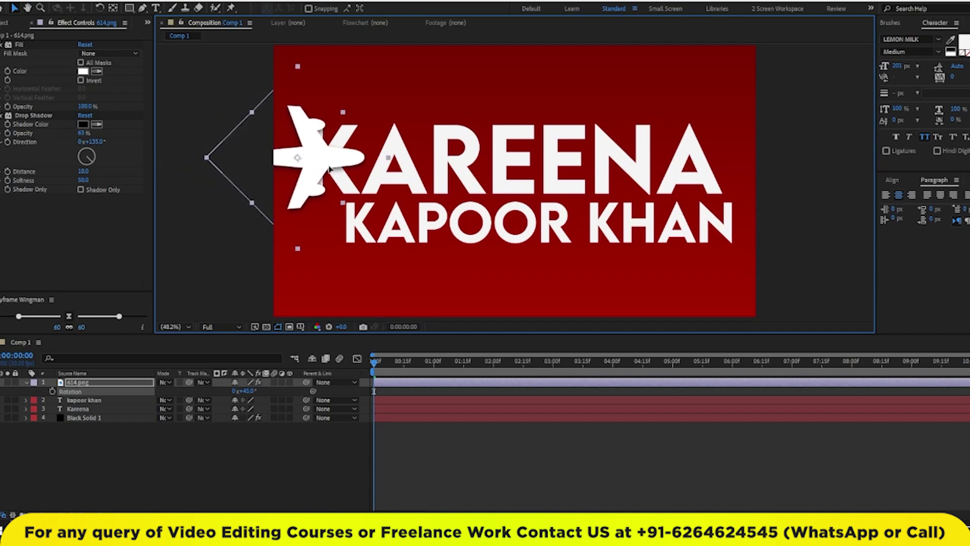
pyautogui.press('p')
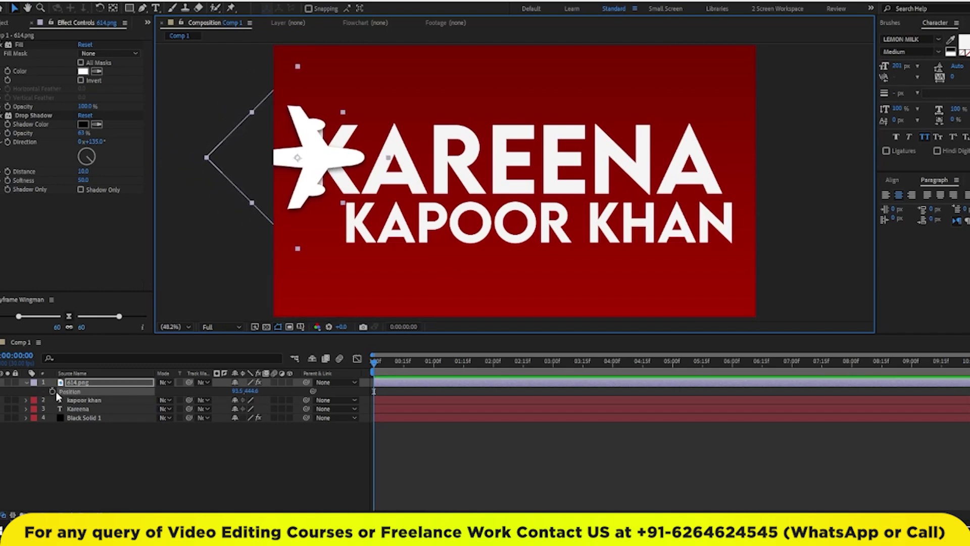
pyautogui.click(52, 392)
pyautogui.moveTo(238, 390); pyautogui.dragTo(31, 393)
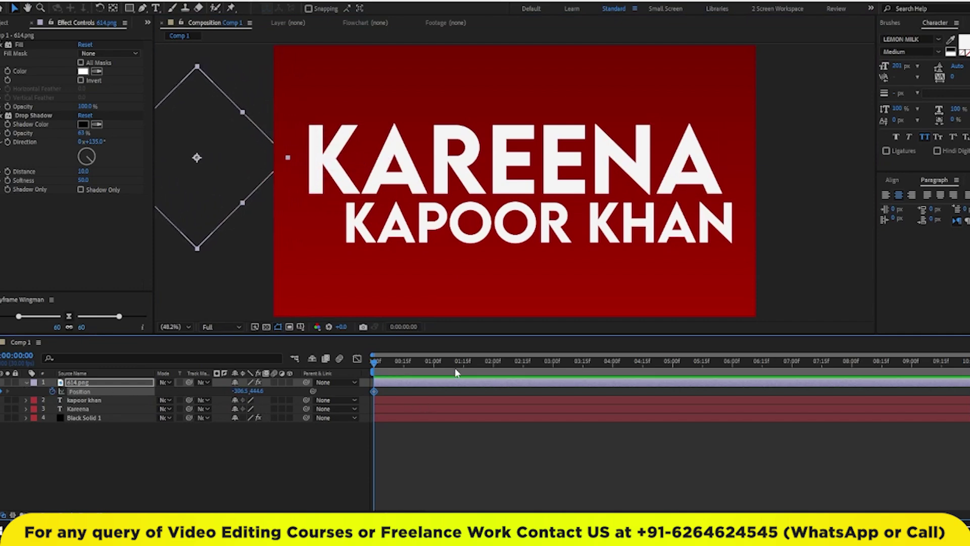
pyautogui.click(493, 363)
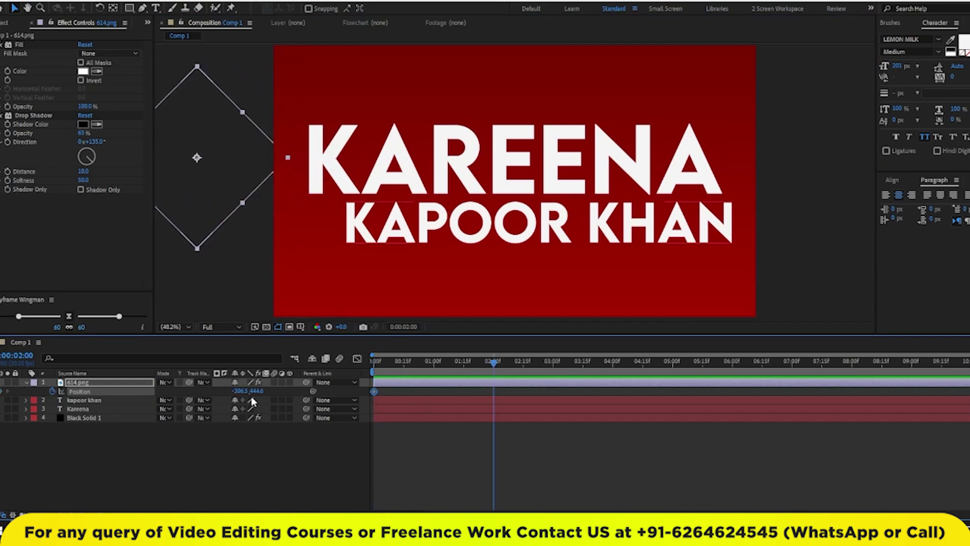
pyautogui.moveTo(242, 392); pyautogui.dragTo(933, 393)
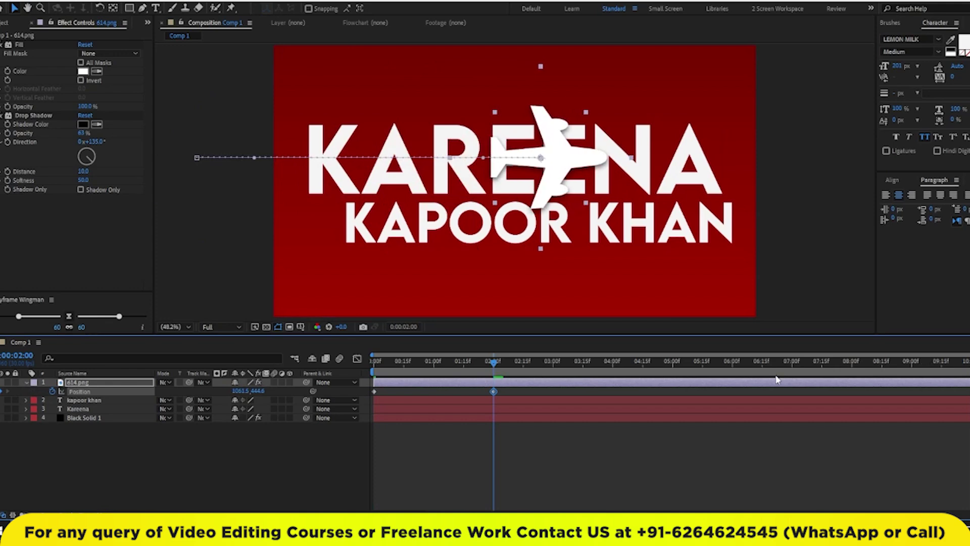
pyautogui.moveTo(248, 390)
pyautogui.mouseDown()
pyautogui.moveTo(550, 402)
pyautogui.moveTo(288, 399)
pyautogui.mouseUp()
# Ease the Position keyframes with Keyframe Wingman and preview the plane's flight.
pyautogui.click(69, 316)
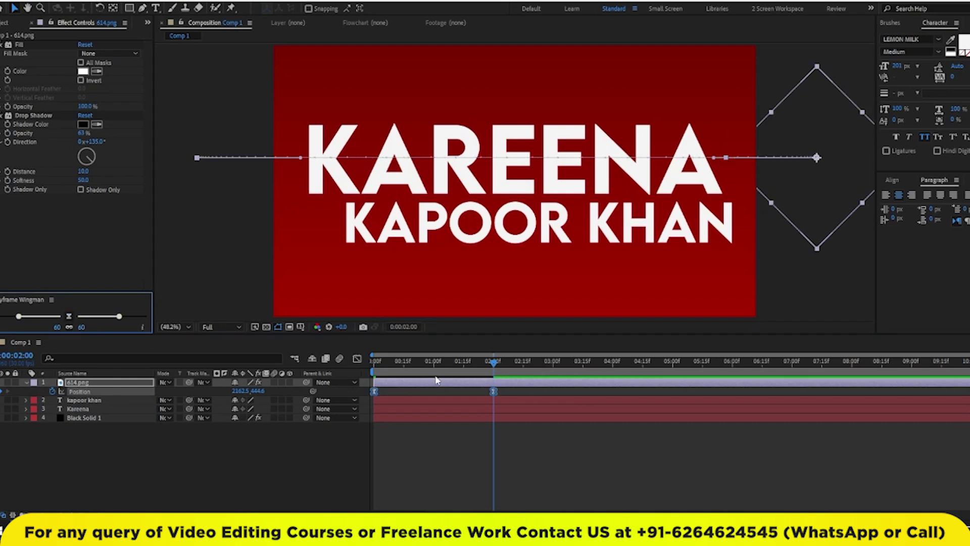
pyautogui.press('space')
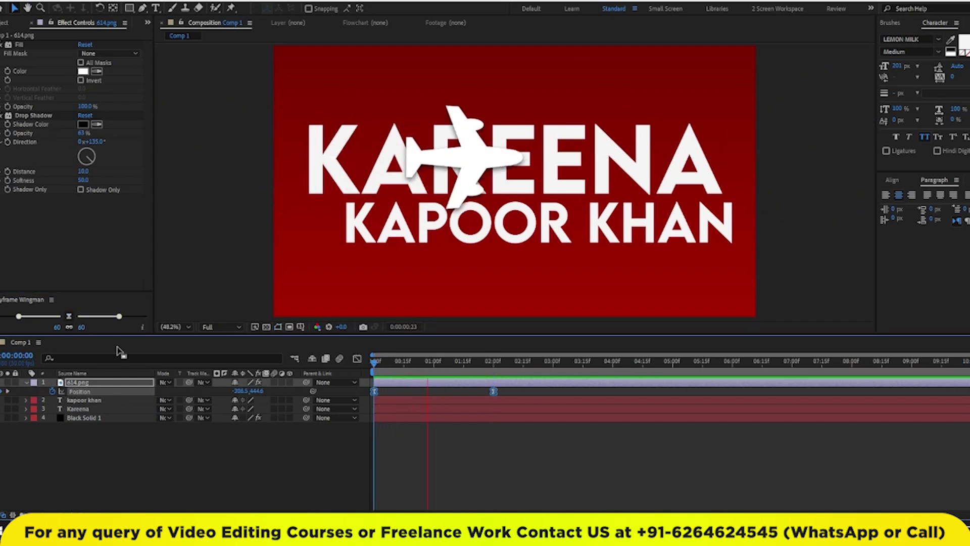
pyautogui.press('space')
pyautogui.press('space')
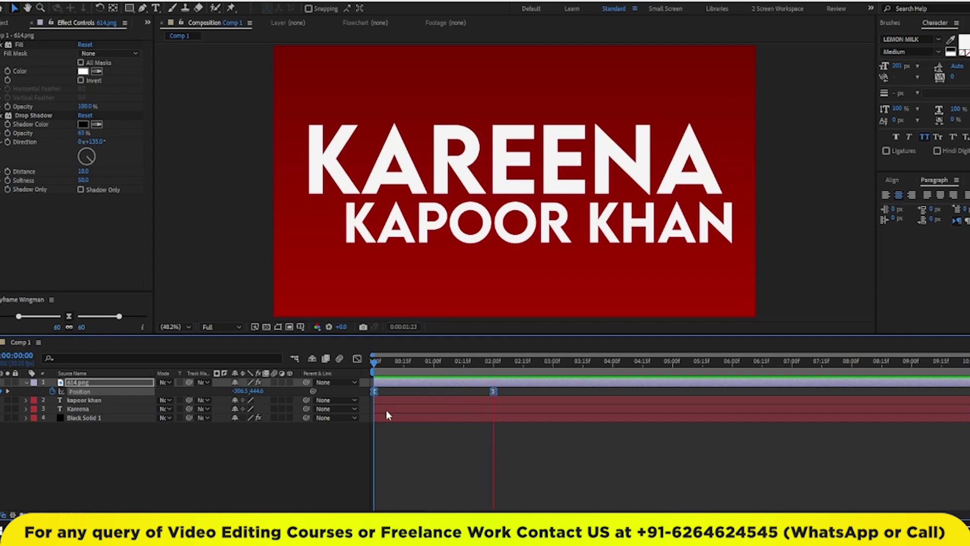
pyautogui.click(494, 391)
pyautogui.press('space')
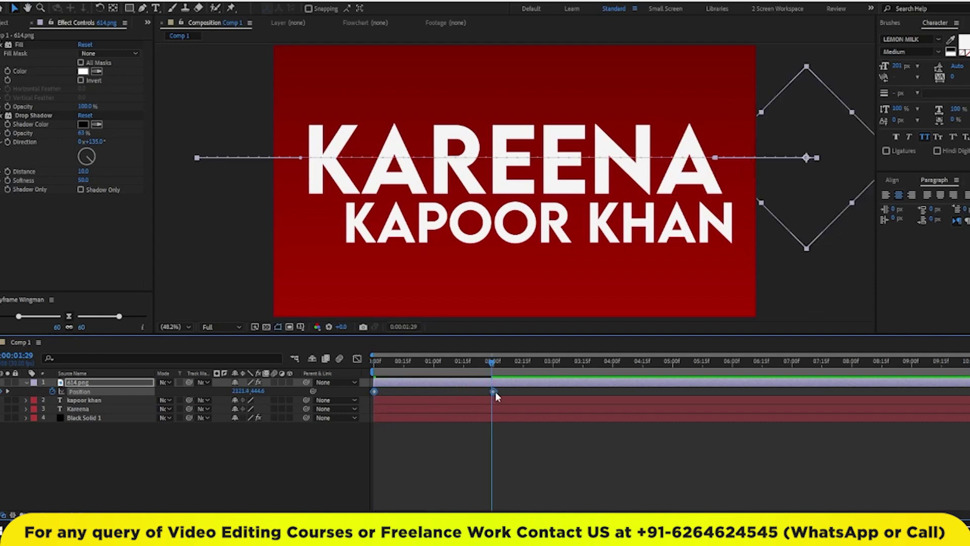
pyautogui.press('space')
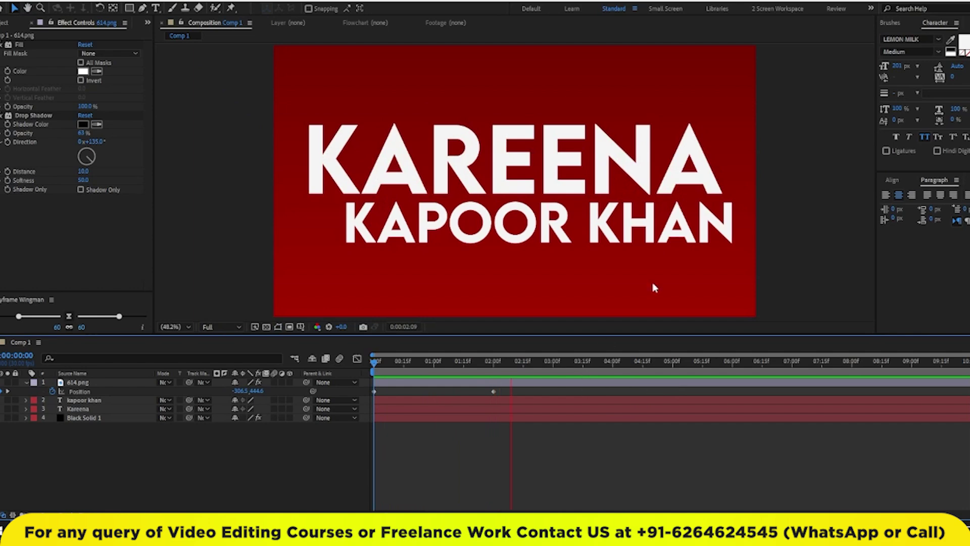
pyautogui.press('space')
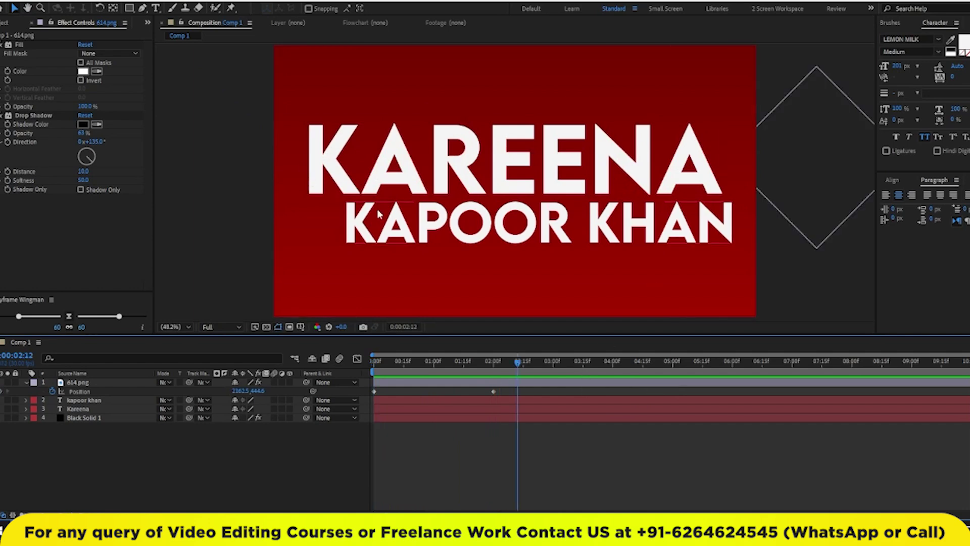
# Draw a rectangle spanning the whole word KAREENA and give it a solid yellow fill.
pyautogui.click(129, 9)
pyautogui.moveTo(261, 117); pyautogui.dragTo(645, 195)
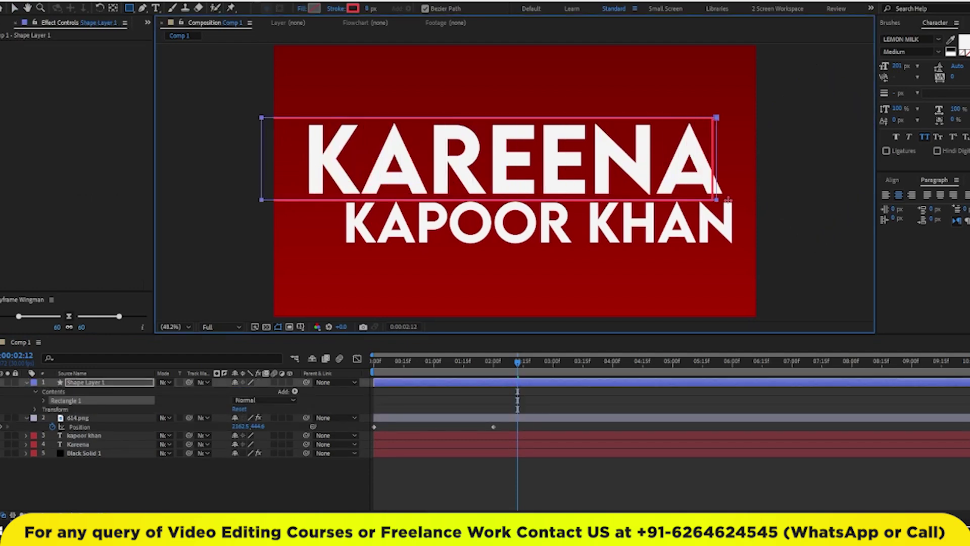
pyautogui.moveTo(679, 196); pyautogui.dragTo(759, 198)
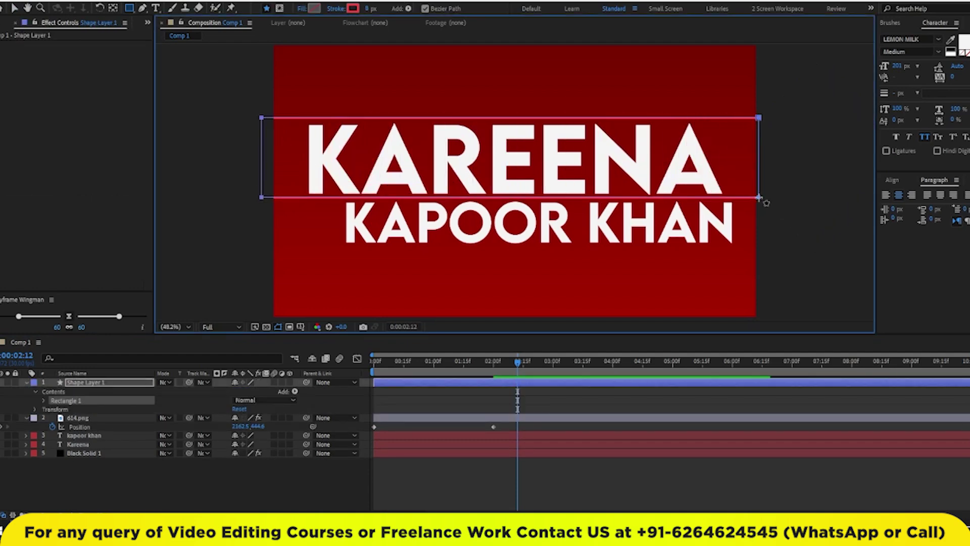
pyautogui.click(302, 9)
pyautogui.click(492, 85)
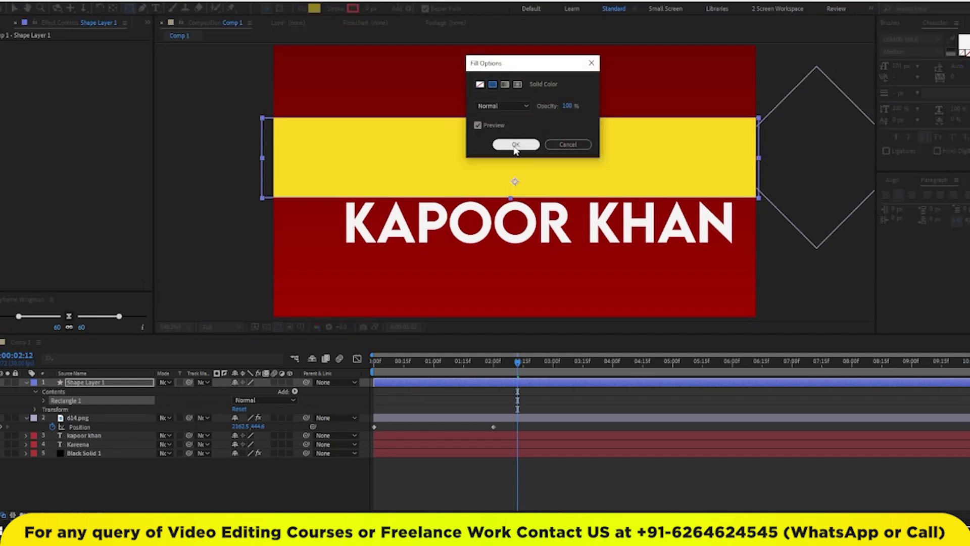
pyautogui.click(515, 144)
pyautogui.click(485, 499)
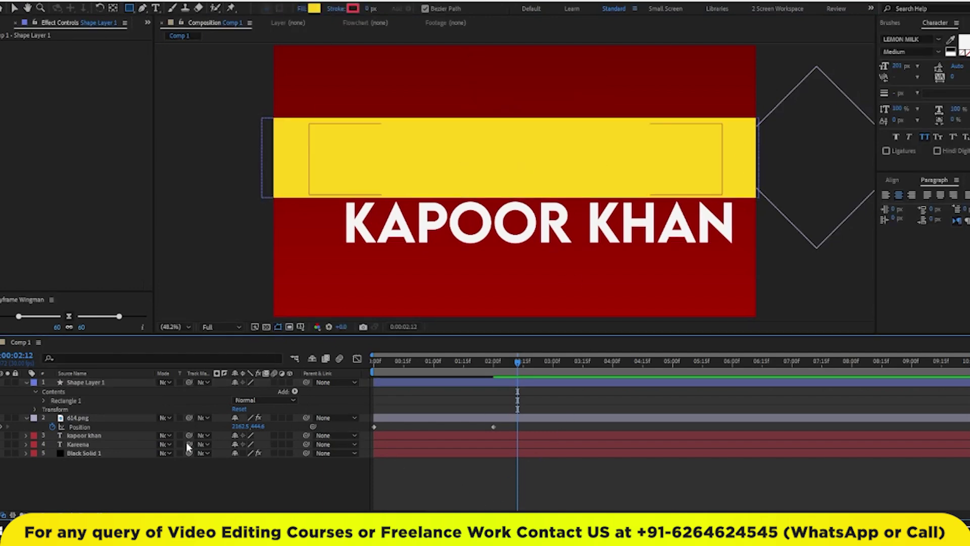
# Pick-whip the Kareena layer's Track Matte to Shape Layer 1, then select that layer at 2:00.
pyautogui.click(80, 436)
pyautogui.click(93, 445)
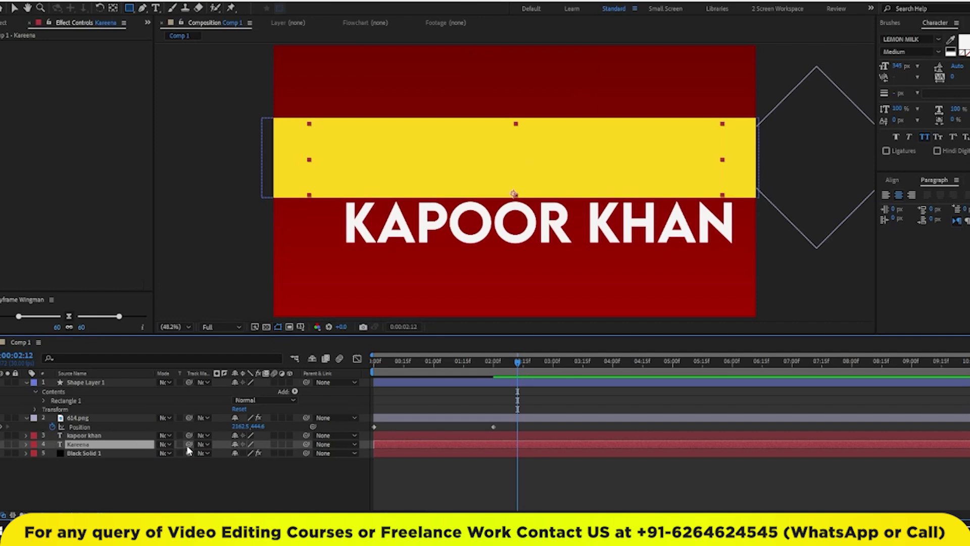
pyautogui.moveTo(189, 444); pyautogui.dragTo(99, 382)
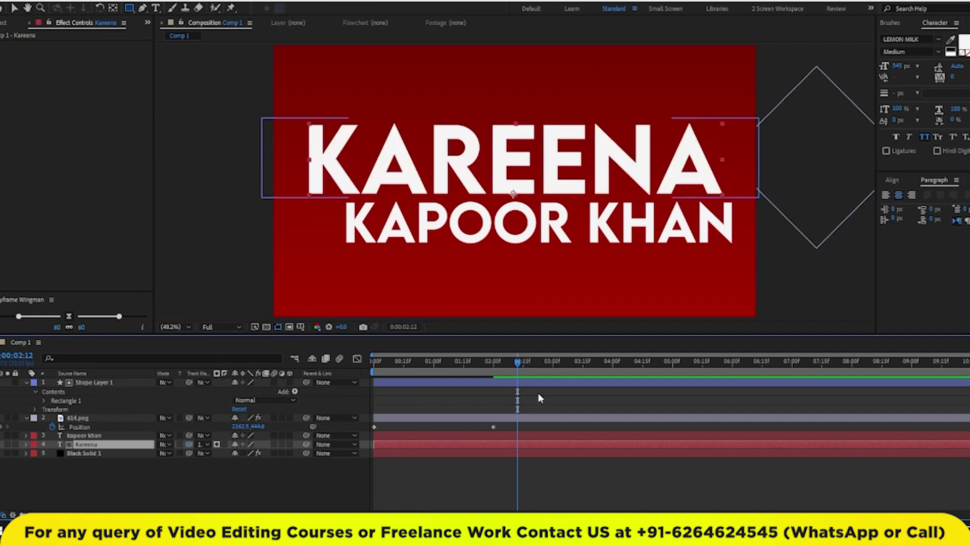
pyautogui.moveTo(506, 362); pyautogui.dragTo(494, 363)
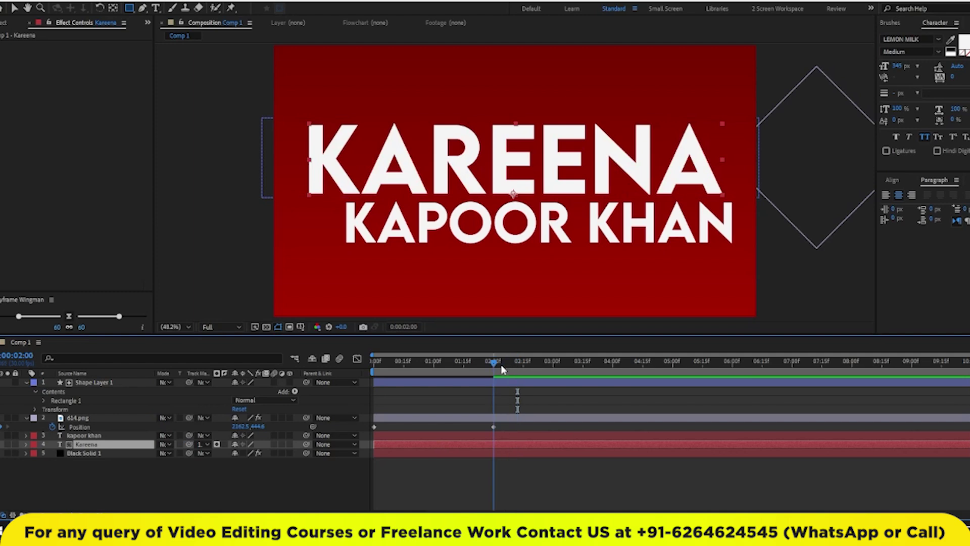
pyautogui.click(497, 386)
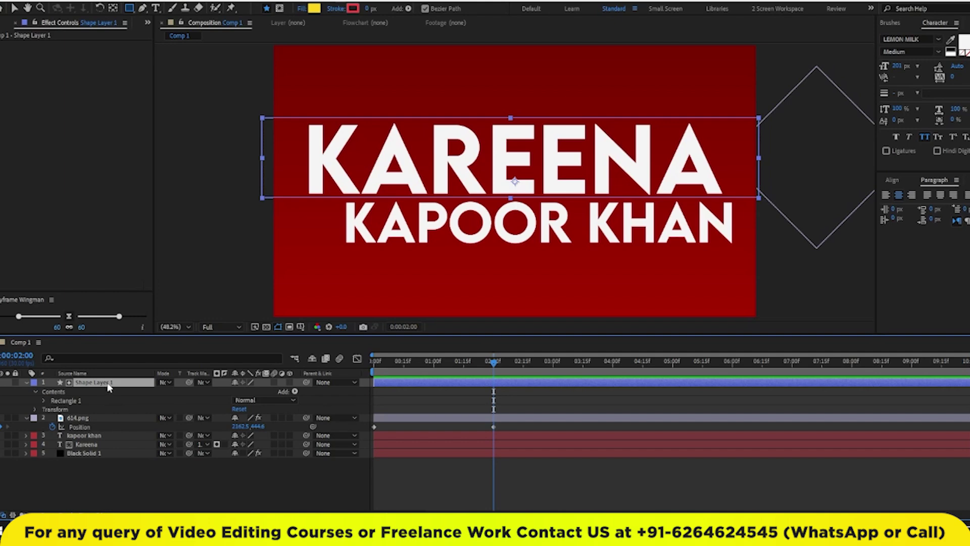
# Keyframe Shape Layer 1's Position to slide in from off-left at 0:00, then preview the reveal.
pyautogui.press('p')
pyautogui.click(53, 391)
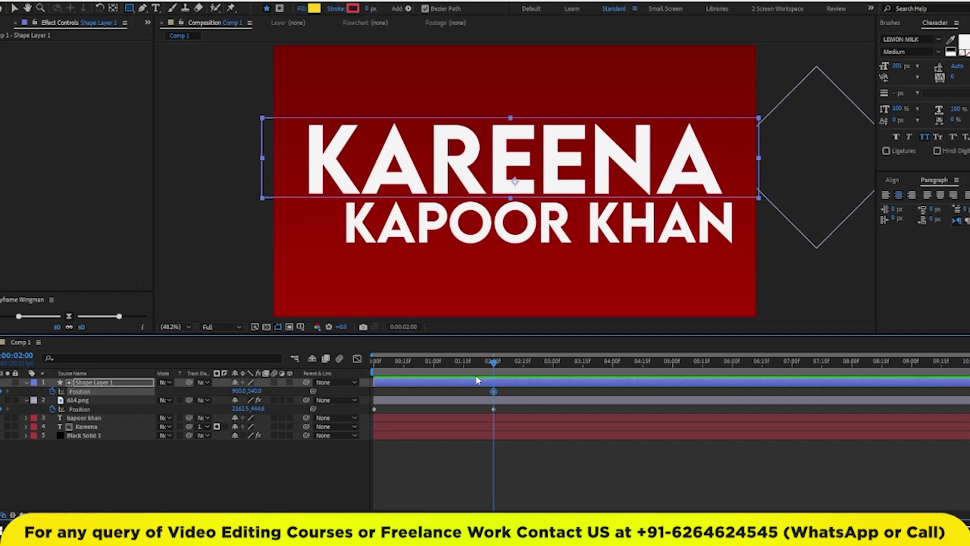
pyautogui.moveTo(493, 362); pyautogui.dragTo(374, 361)
pyautogui.moveTo(237, 393)
pyautogui.mouseDown()
pyautogui.moveTo(273, 397)
pyautogui.moveTo(35, 392)
pyautogui.mouseUp()
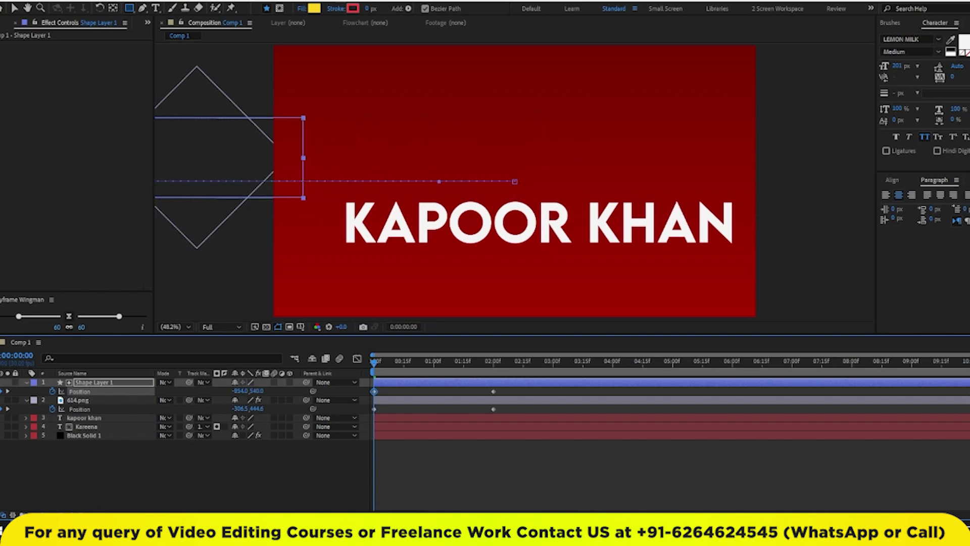
pyautogui.press('space')
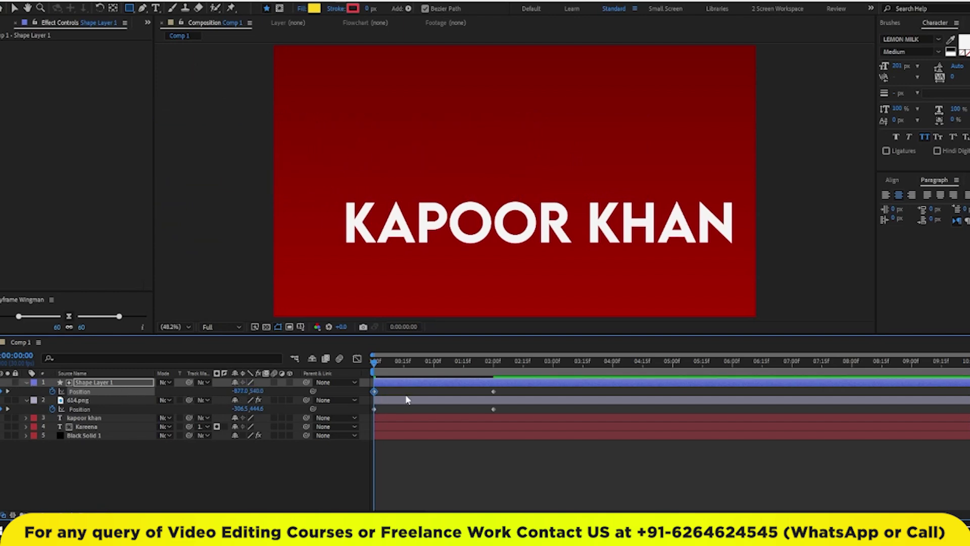
pyautogui.press('space')
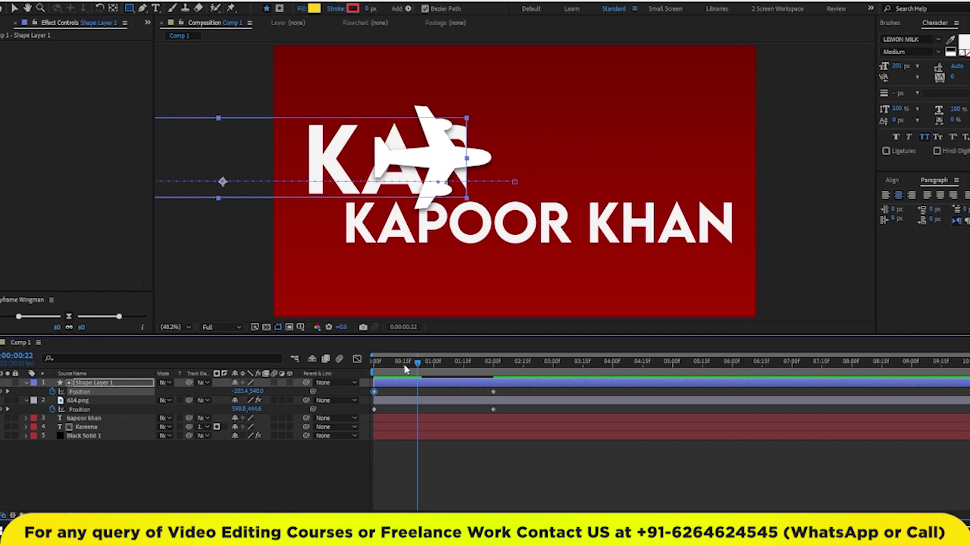
# Move Shape Layer 1's first Position keyframe to 0:00:00:10 and preview the reveal.
pyautogui.click(378, 366)
pyautogui.moveTo(378, 363); pyautogui.dragTo(392, 363)
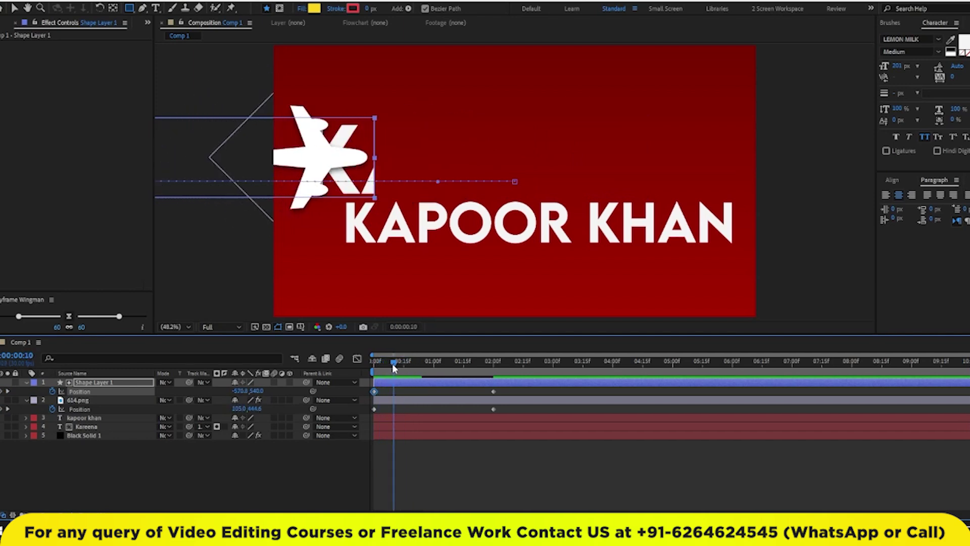
pyautogui.click(376, 391)
pyautogui.moveTo(380, 392); pyautogui.dragTo(395, 392)
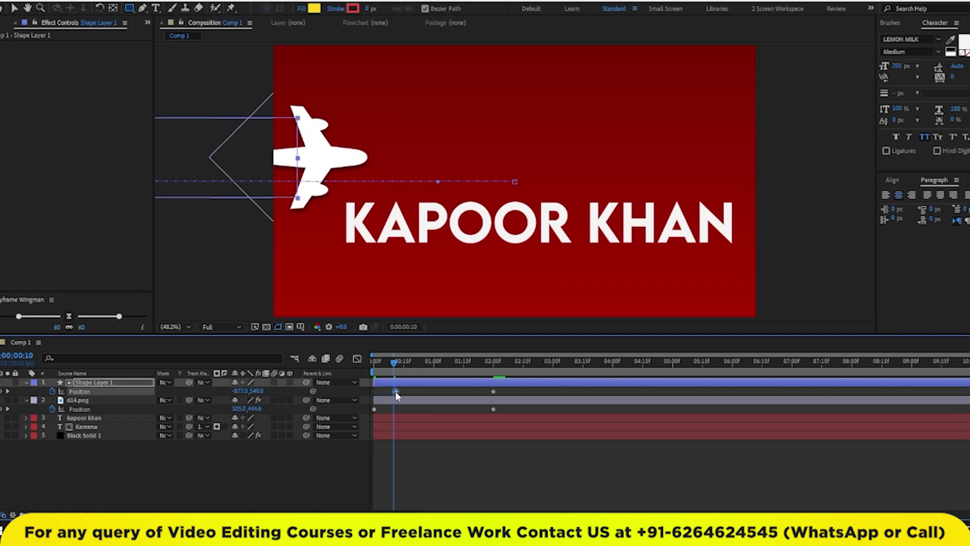
pyautogui.moveTo(394, 362); pyautogui.dragTo(373, 361)
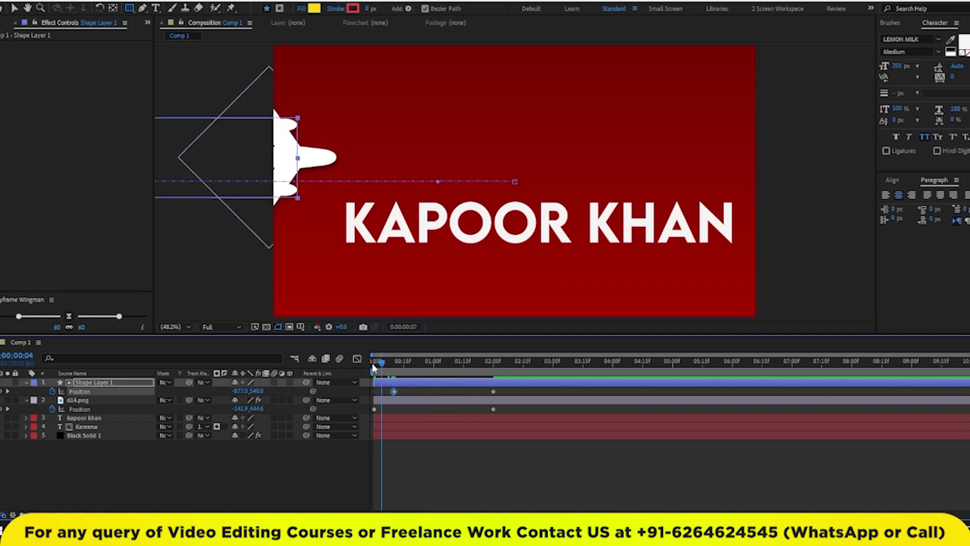
pyautogui.press('space')
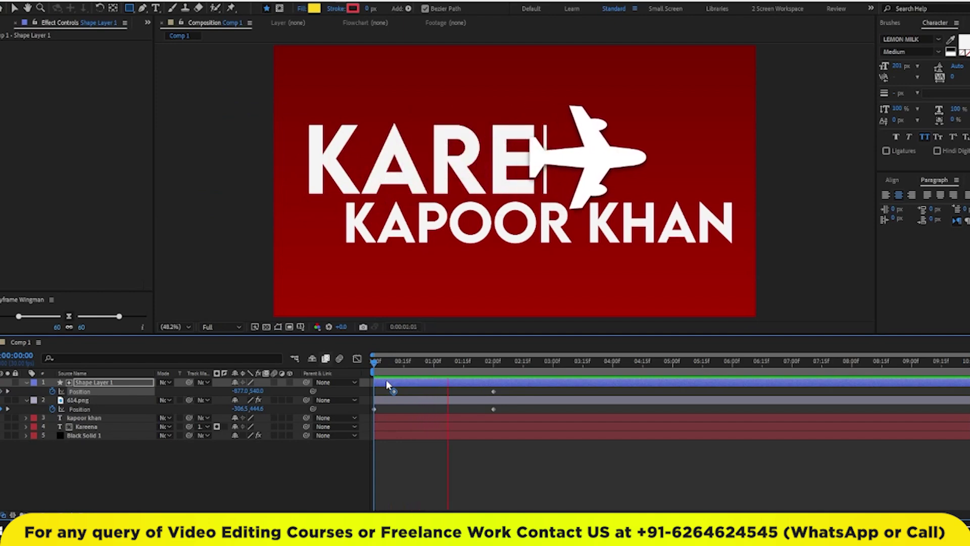
pyautogui.press('space')
# Pull the last Position keyframe earlier to about 0:00:01:21 and replay the preview.
pyautogui.moveTo(502, 372)
pyautogui.mouseDown()
pyautogui.moveTo(477, 372)
pyautogui.moveTo(475, 393)
pyautogui.mouseUp()
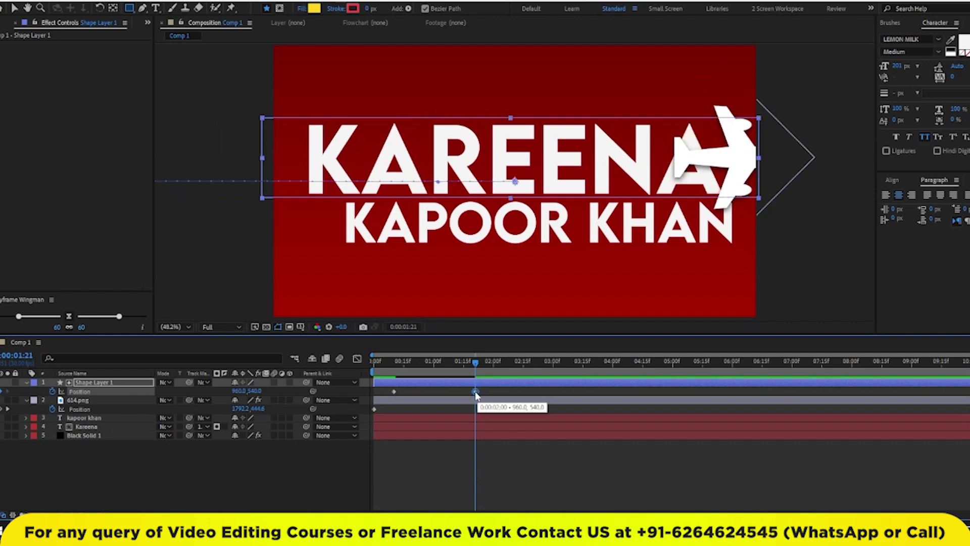
pyautogui.moveTo(491, 360); pyautogui.dragTo(332, 365)
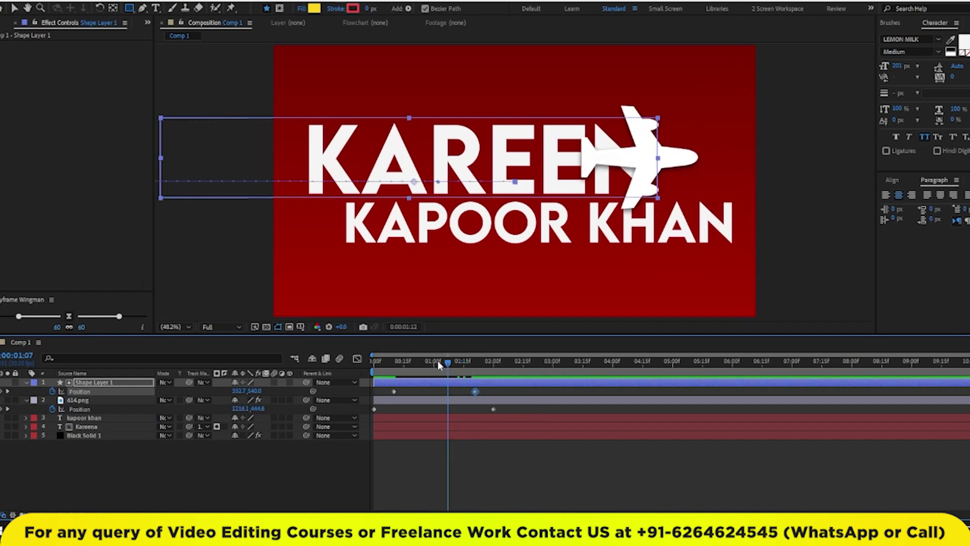
pyautogui.press('space')
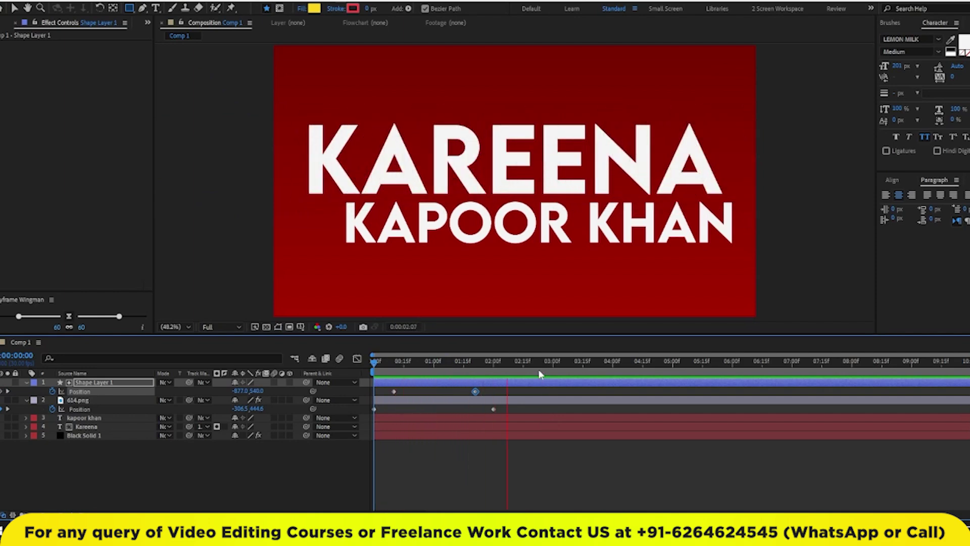
pyautogui.press('space')
pyautogui.press('Home')
pyautogui.press('space')
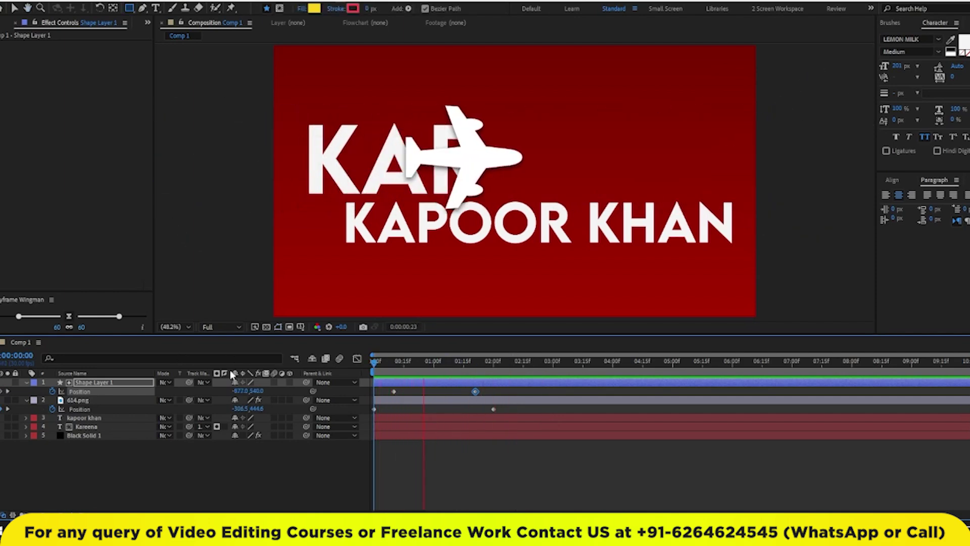
pyautogui.press('space')
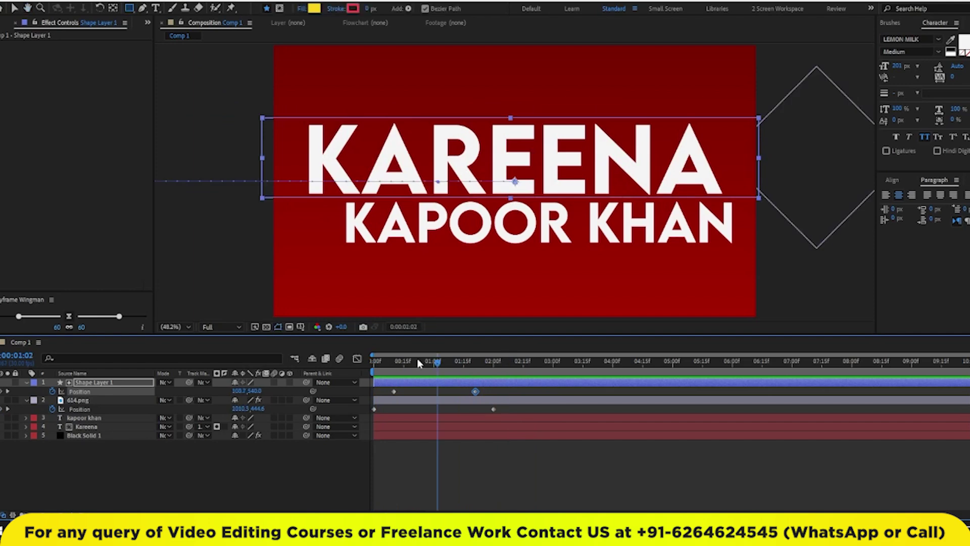
pyautogui.press('space')
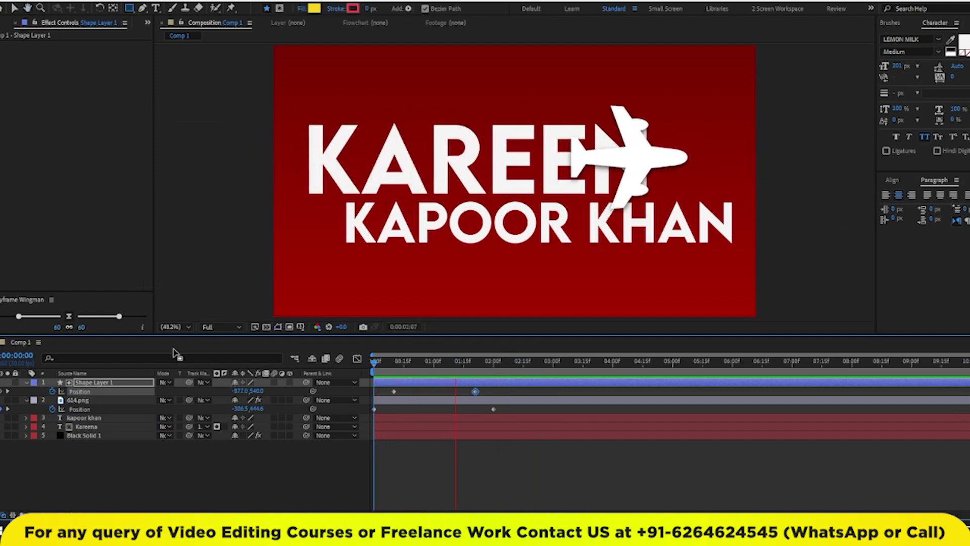
pyautogui.press('space')
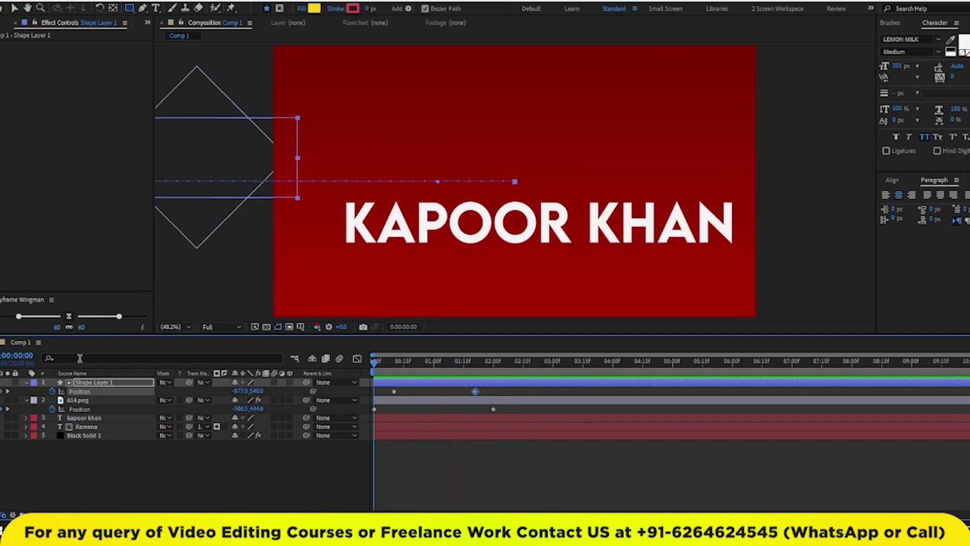
pyautogui.press('space')
pyautogui.press('space')
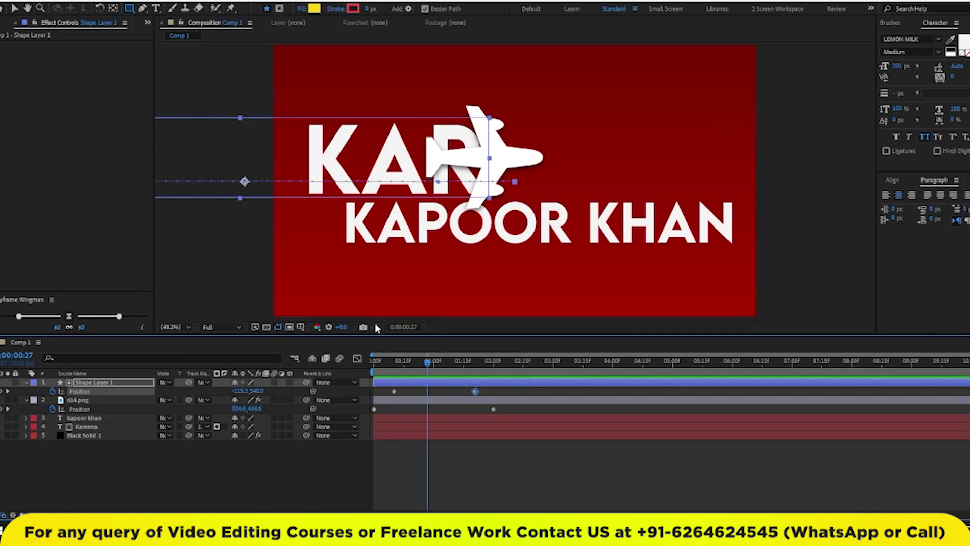
pyautogui.click(430, 465)
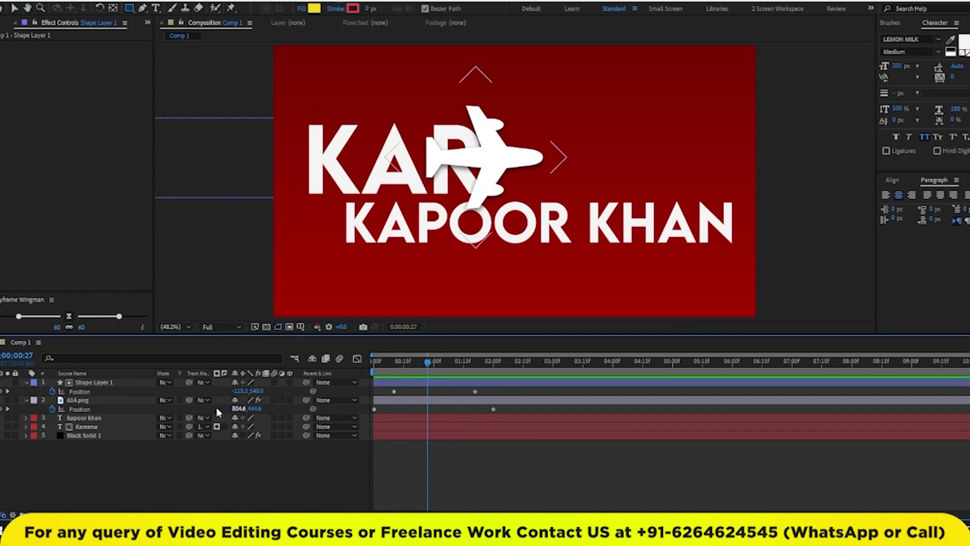
# Duplicate the 614.png plane layer, scale the copy down and rotate it to -45°.
pyautogui.click(81, 400)
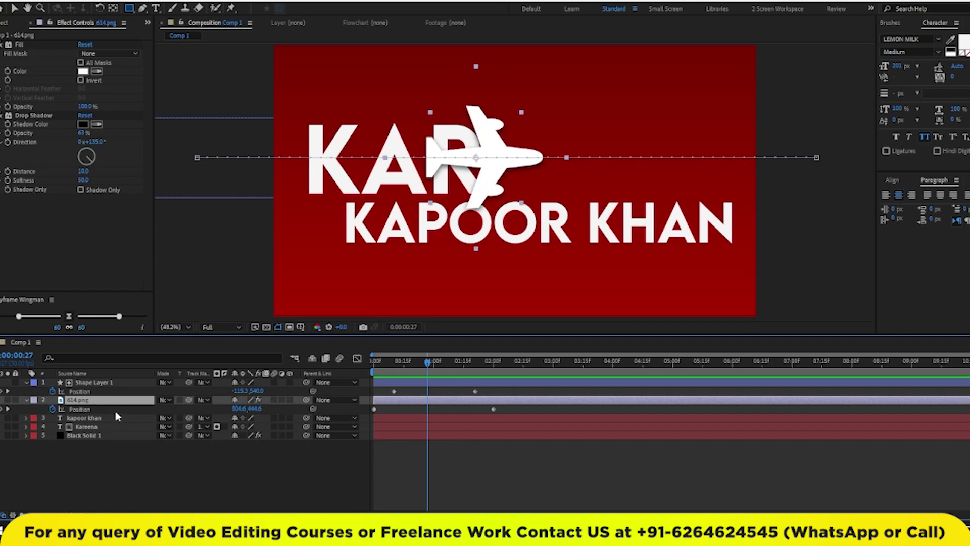
pyautogui.hotkey('ctrl', 'd')
pyautogui.click(14, 10)
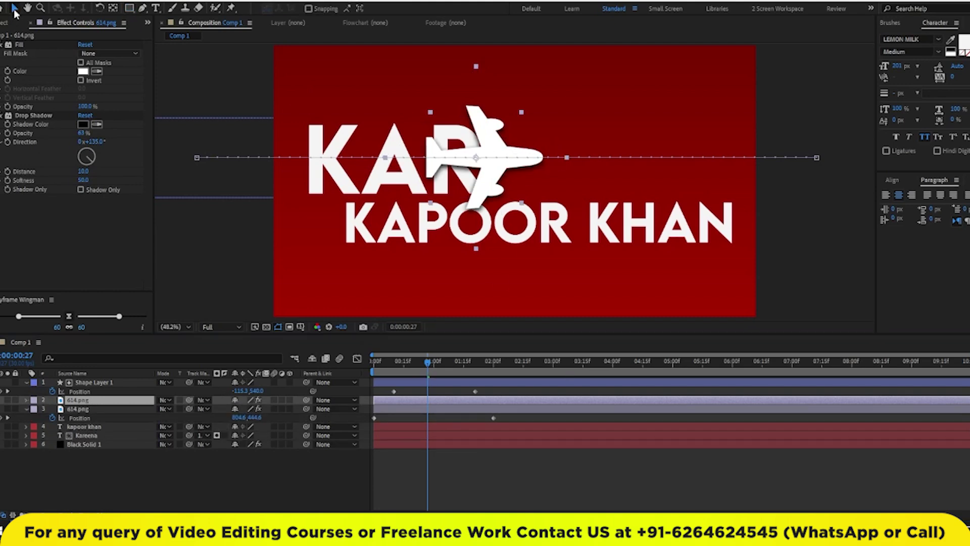
pyautogui.press('p')
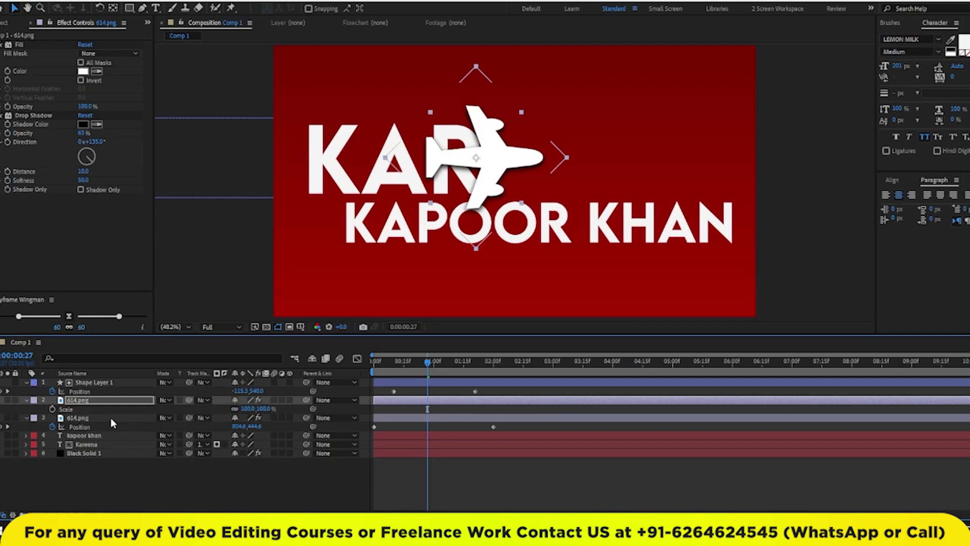
pyautogui.press('s')
pyautogui.moveTo(247, 408); pyautogui.dragTo(208, 411)
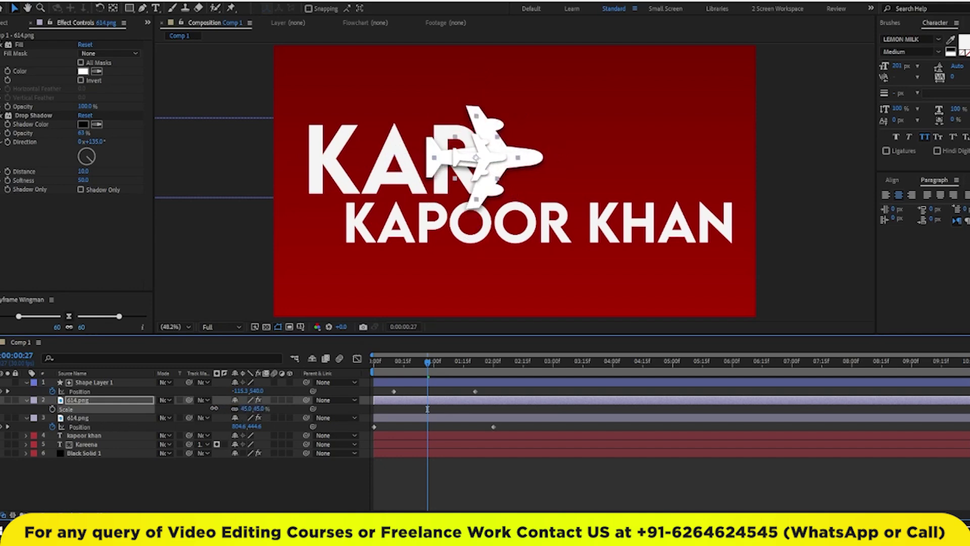
pyautogui.press('r')
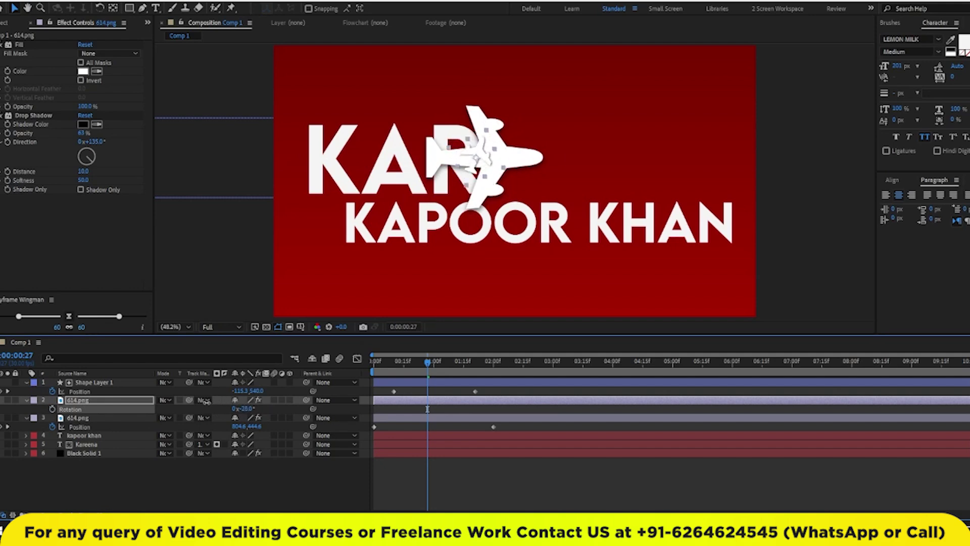
pyautogui.moveTo(249, 408); pyautogui.dragTo(198, 402)
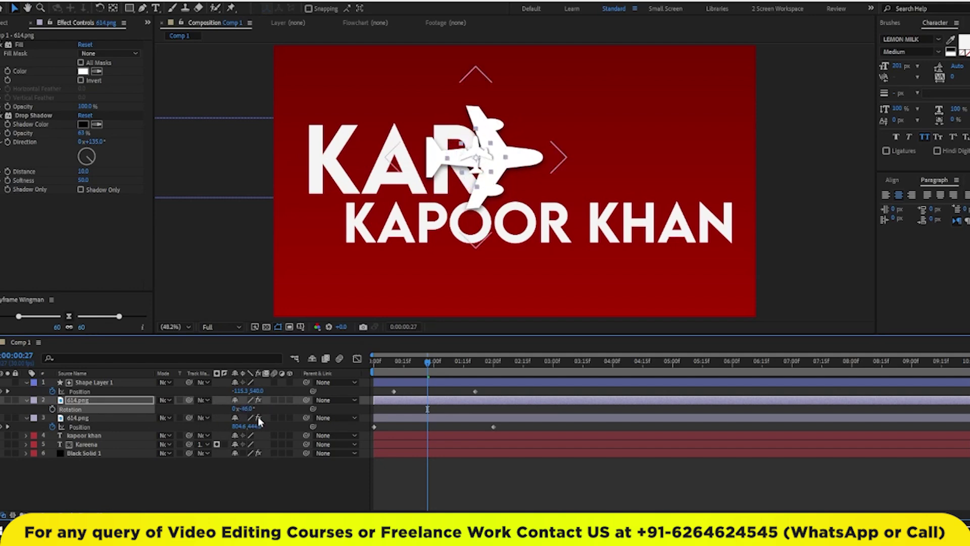
pyautogui.write('-45')
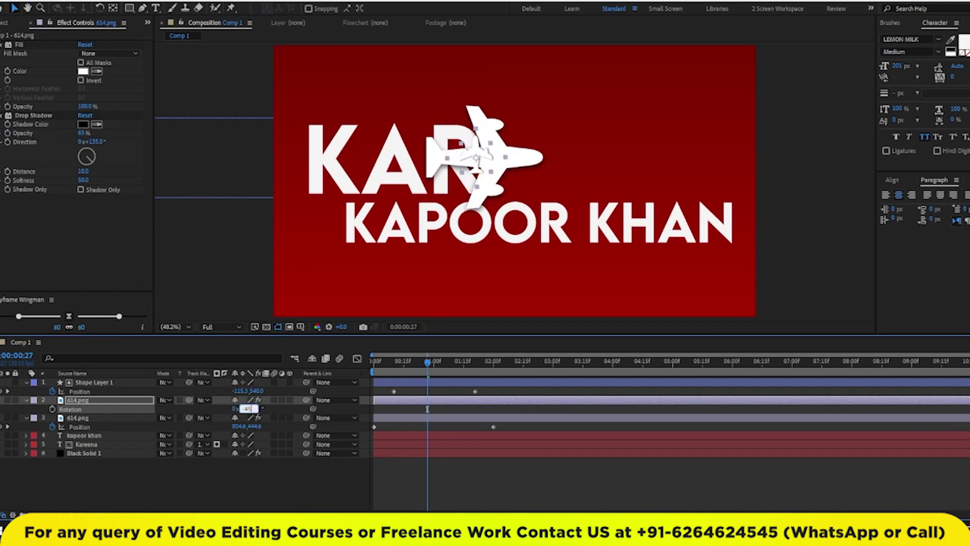
pyautogui.press('Return')
# Place the small plane copy right beside the K of KAREENA.
pyautogui.moveTo(485, 196); pyautogui.dragTo(311, 160)
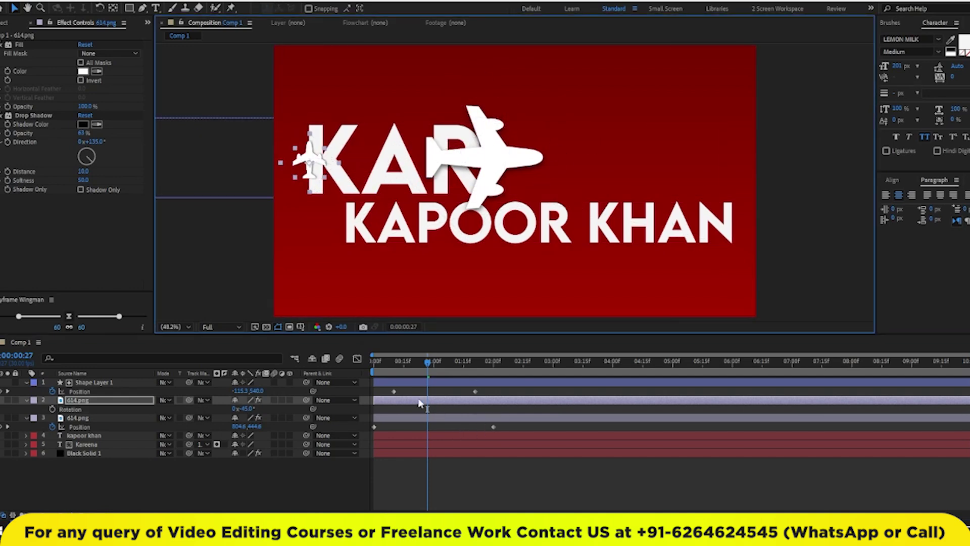
pyautogui.moveTo(311, 161); pyautogui.dragTo(316, 161)
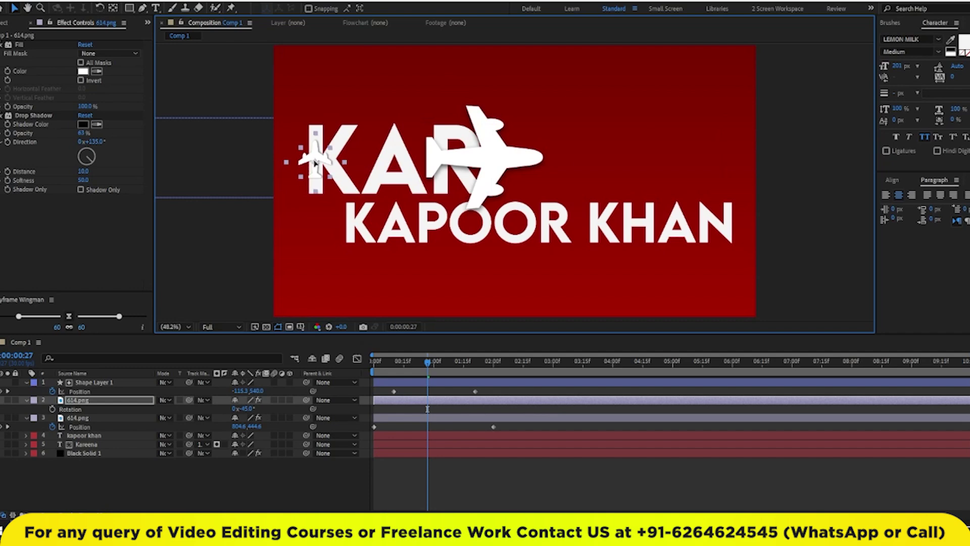
pyautogui.moveTo(427, 361); pyautogui.dragTo(392, 363)
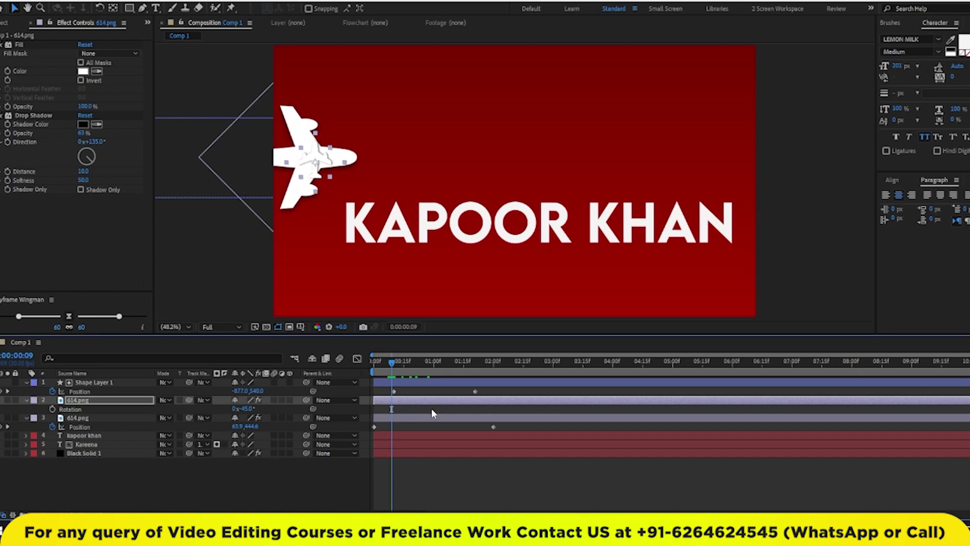
# Move the small plane layer down one and keyframe its Position rising above KAREENA.
pyautogui.hotkey('ctrl', '[')
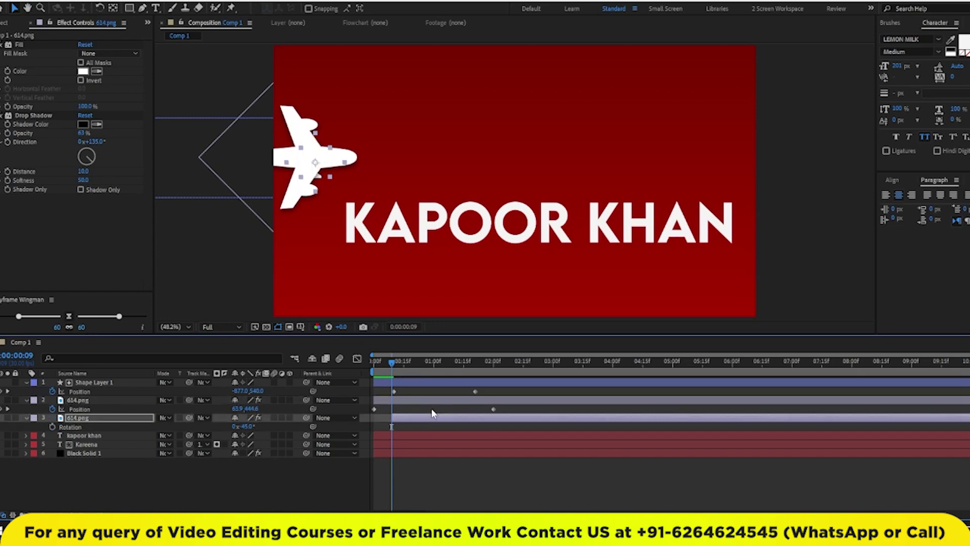
pyautogui.press('p')
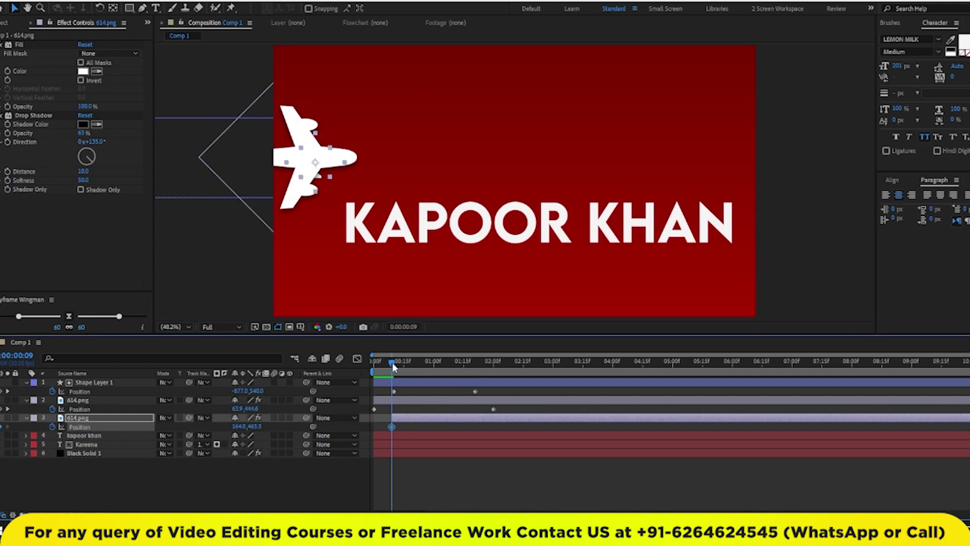
pyautogui.moveTo(392, 362); pyautogui.dragTo(613, 397)
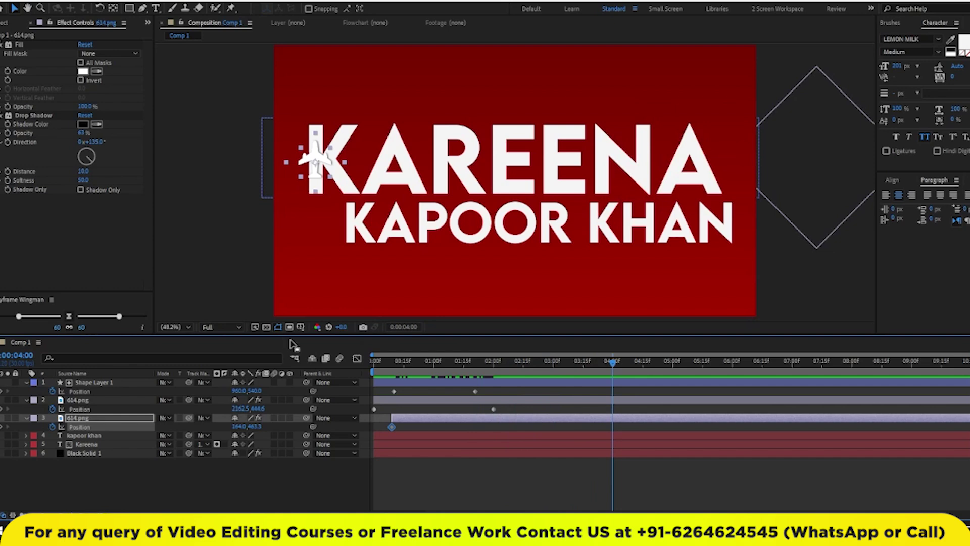
pyautogui.moveTo(253, 426); pyautogui.dragTo(144, 436)
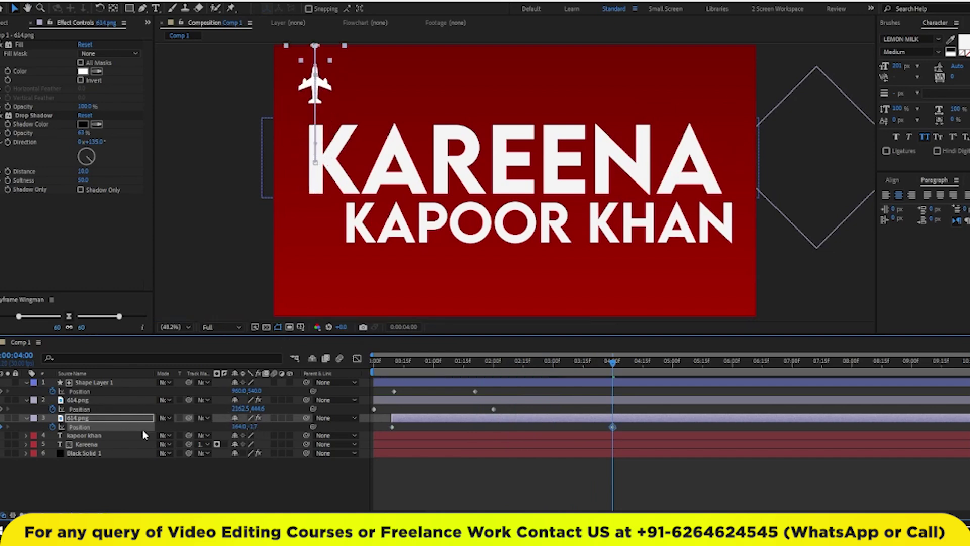
pyautogui.moveTo(239, 427); pyautogui.dragTo(306, 428)
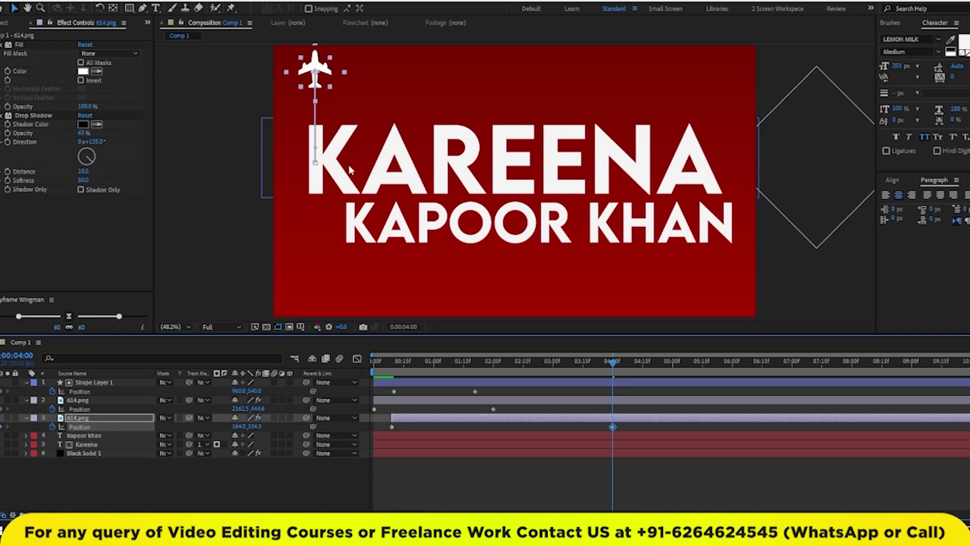
# Preview the animation from the start with both planes flying.
pyautogui.press('Home')
pyautogui.press('space')
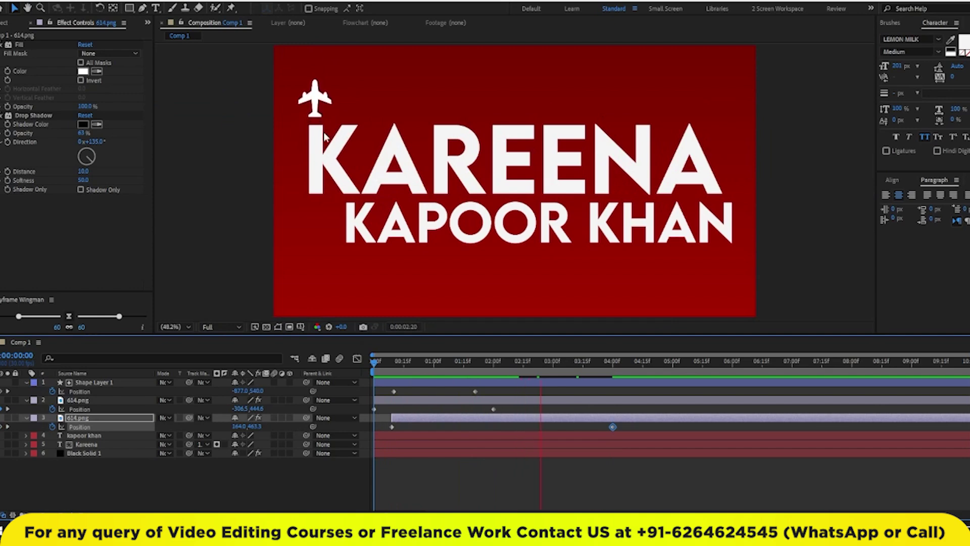
pyautogui.press('space')
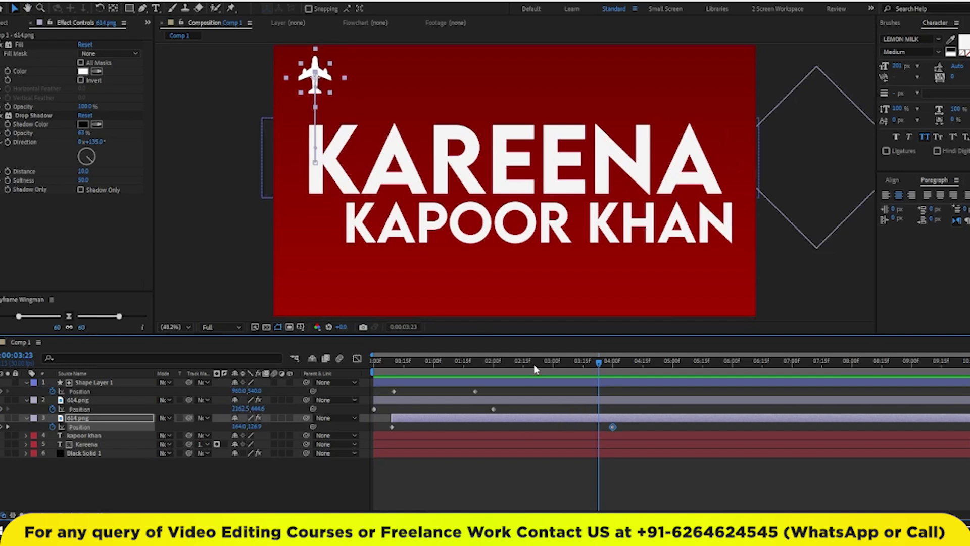
pyautogui.moveTo(535, 361); pyautogui.dragTo(307, 357)
pyautogui.press('space')
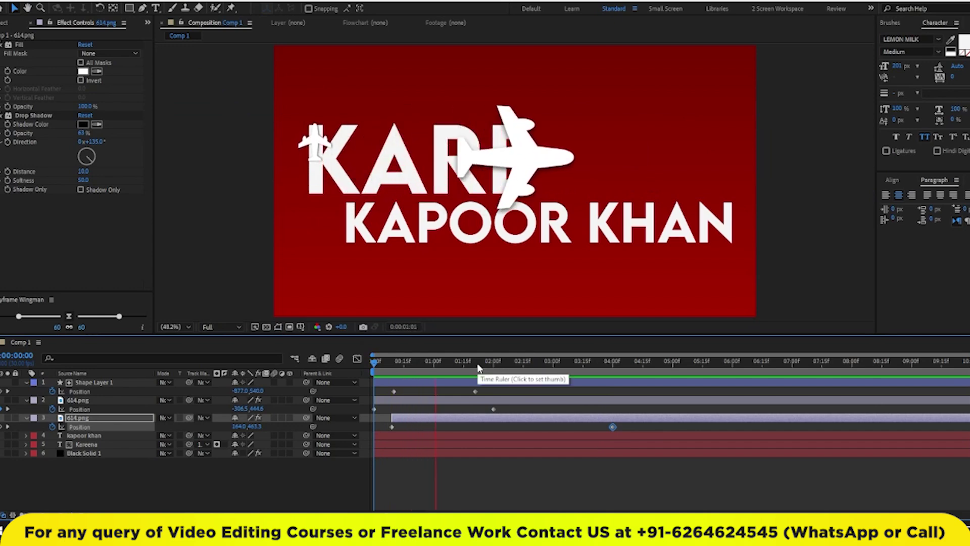
# Duplicate the large plane, remove its keyframes, turn it left over KHAN and scale it to 65%.
pyautogui.click(548, 469)
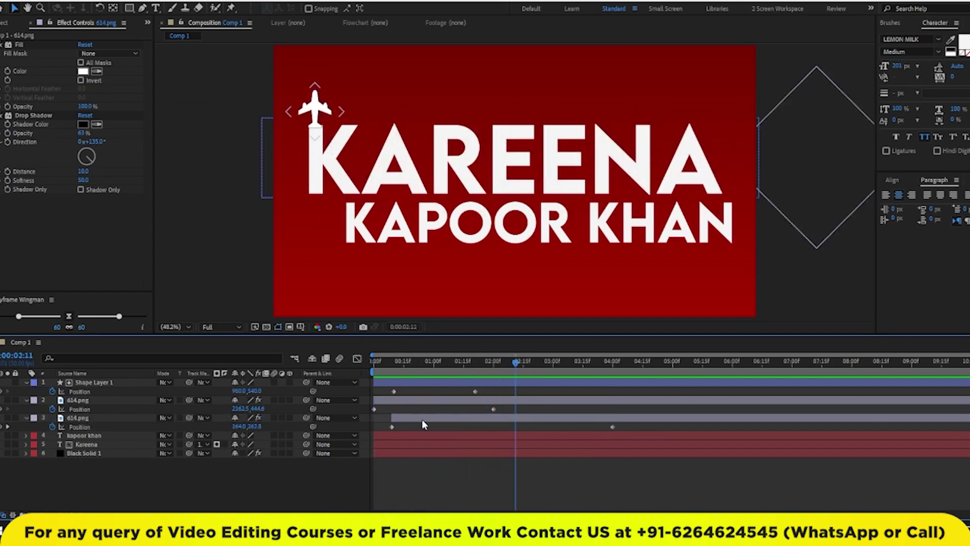
pyautogui.click(475, 400)
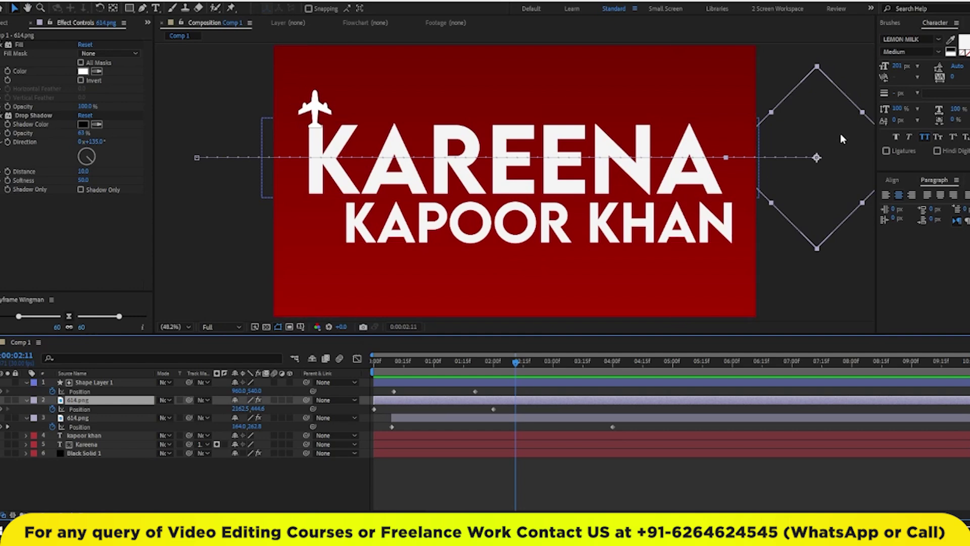
pyautogui.moveTo(515, 370); pyautogui.dragTo(451, 370)
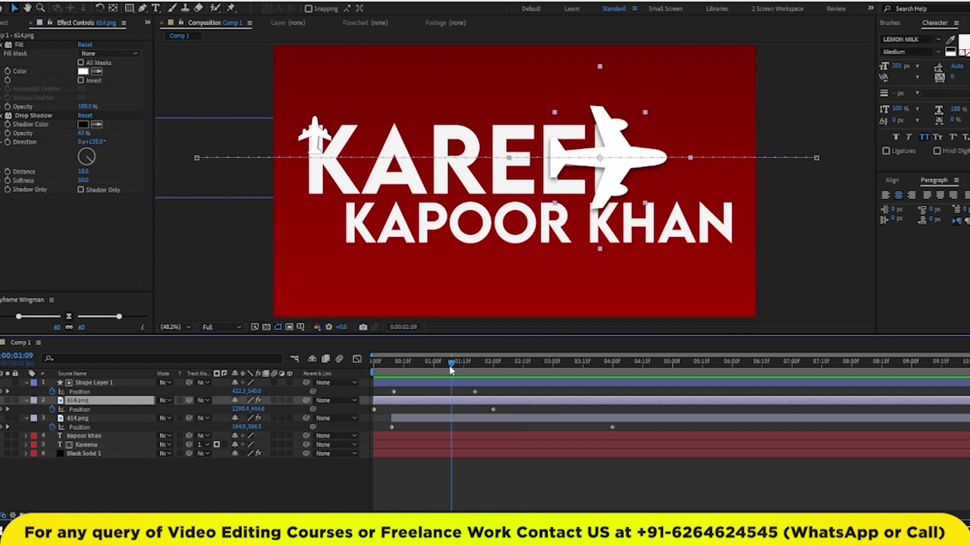
pyautogui.hotkey('ctrl', 'd')
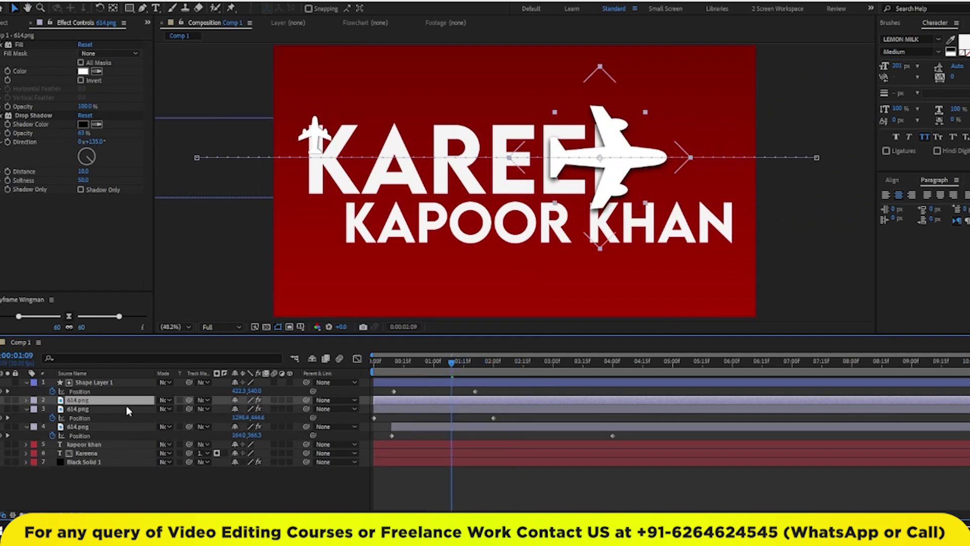
pyautogui.press('p')
pyautogui.click(52, 409)
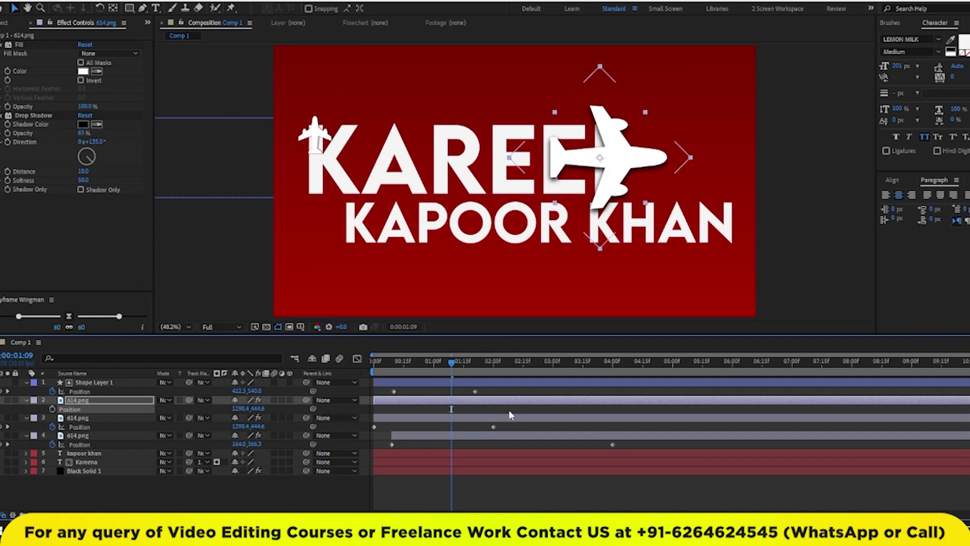
pyautogui.press('r')
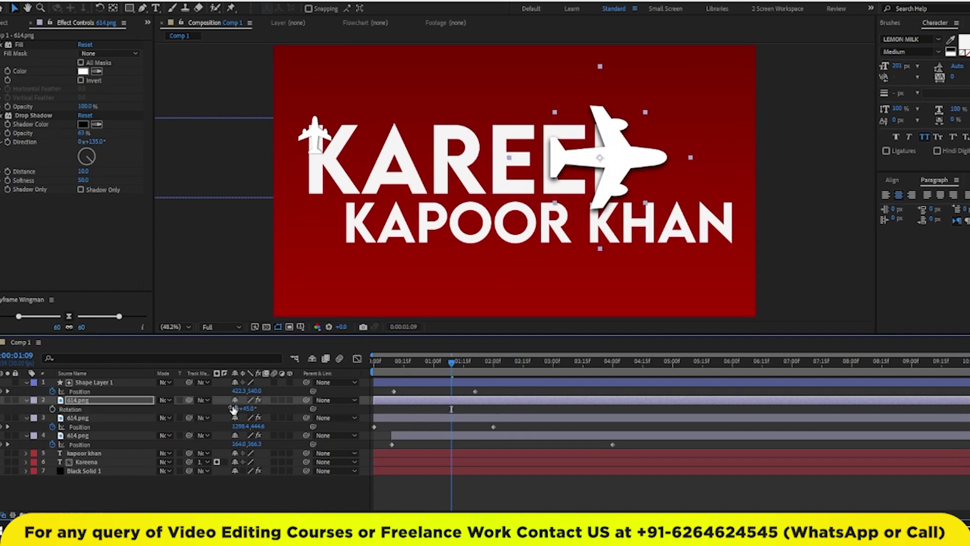
pyautogui.moveTo(239, 409); pyautogui.dragTo(346, 415)
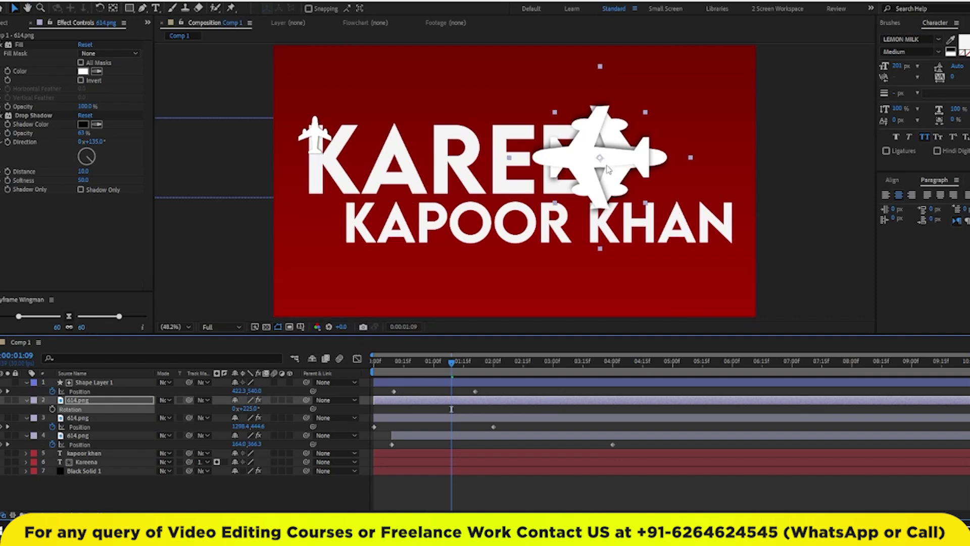
pyautogui.moveTo(615, 172); pyautogui.dragTo(733, 225)
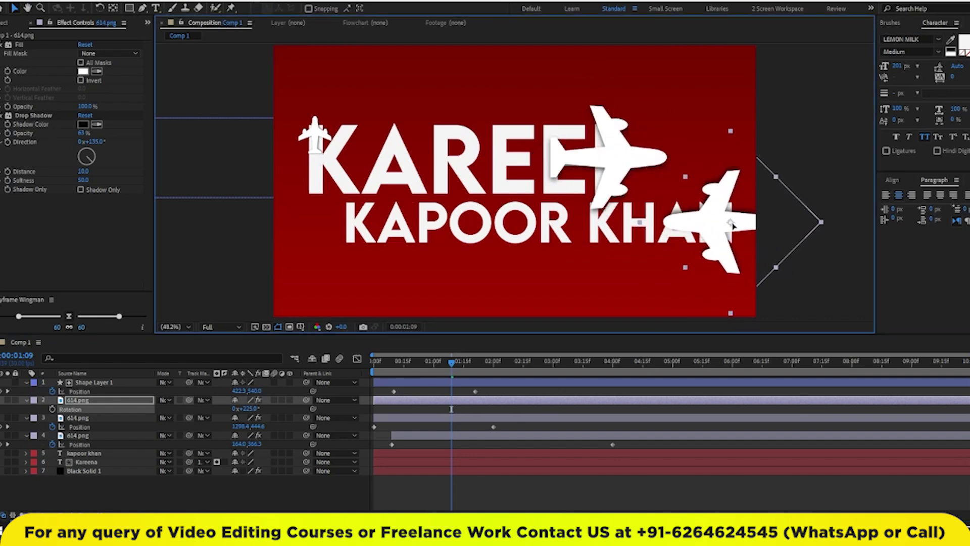
pyautogui.press('s')
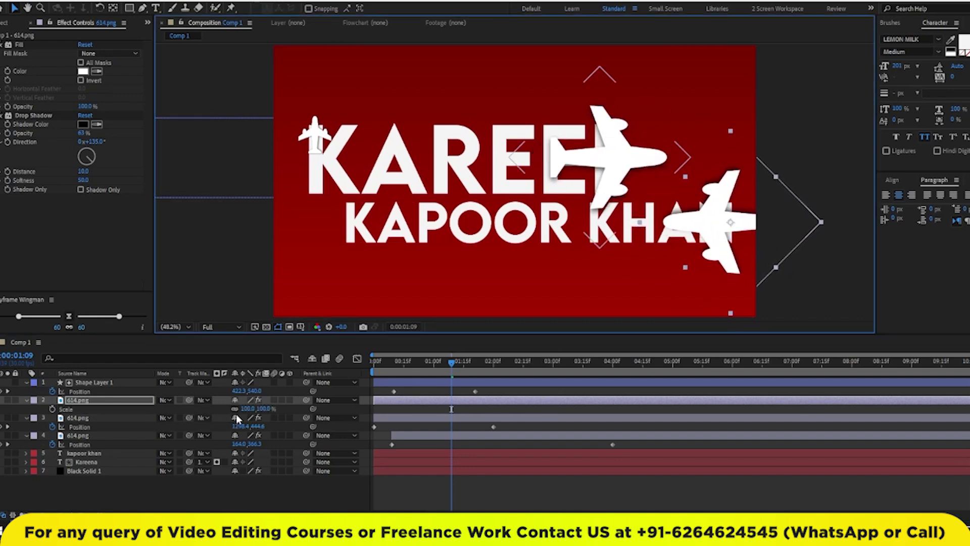
pyautogui.moveTo(247, 408); pyautogui.dragTo(230, 409)
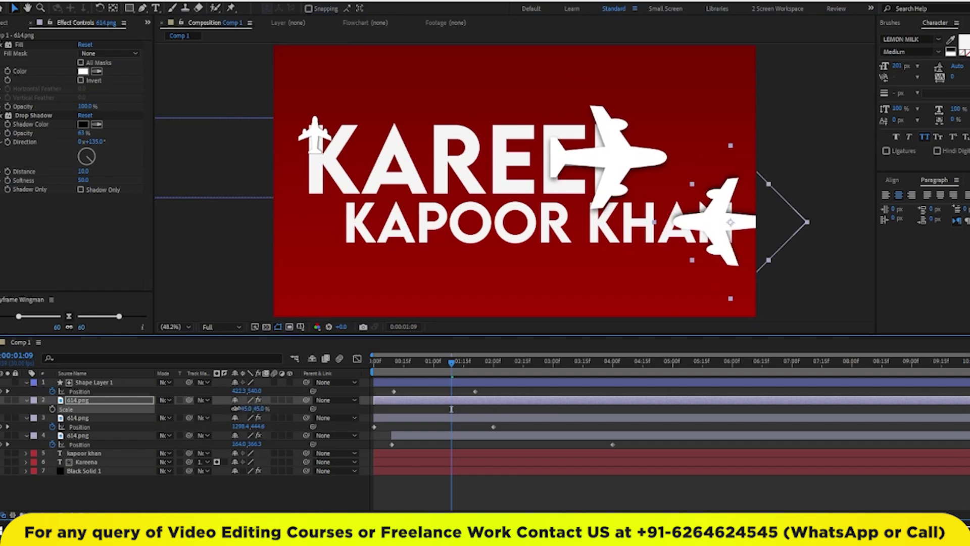
pyautogui.moveTo(235, 408); pyautogui.dragTo(250, 408)
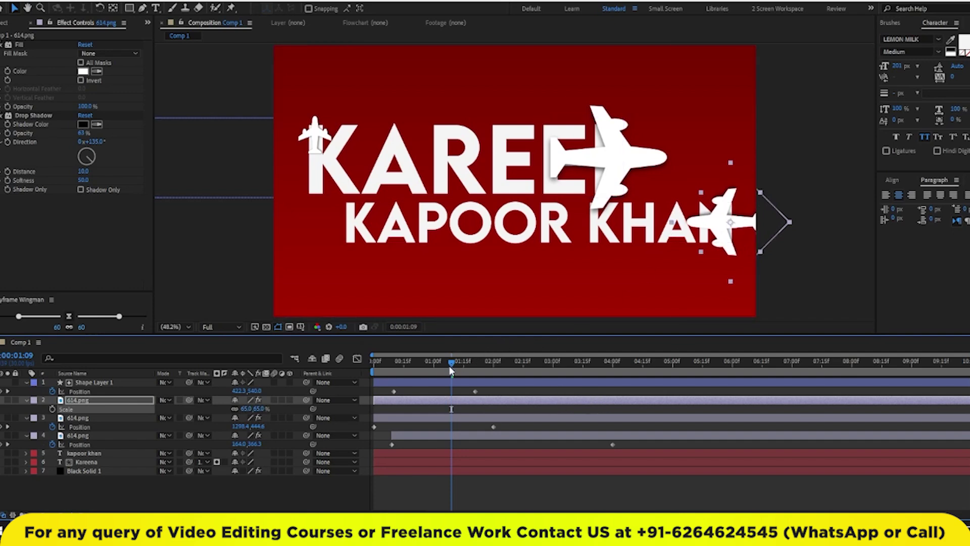
# Trim the copy to start at 0:00:02:03 and keyframe it from off-right to off-left by 0:00:04:15.
pyautogui.moveTo(451, 362); pyautogui.dragTo(499, 363)
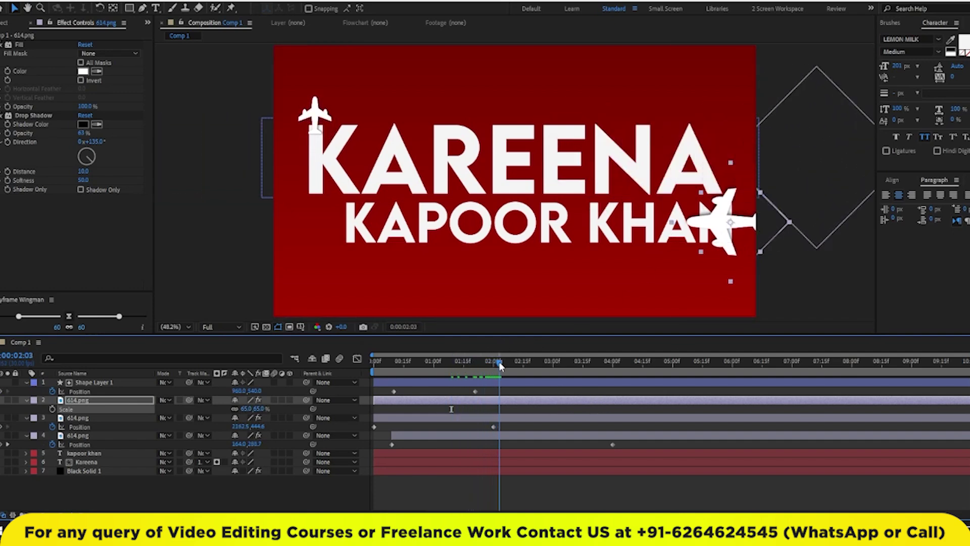
pyautogui.hotkey('alt', '[')
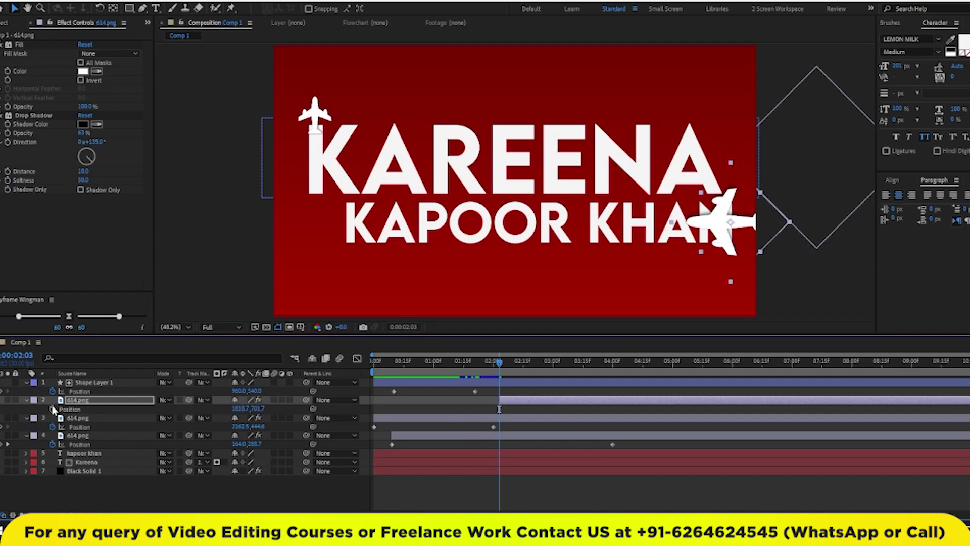
pyautogui.hotkey('alt', 'shift', 'p')
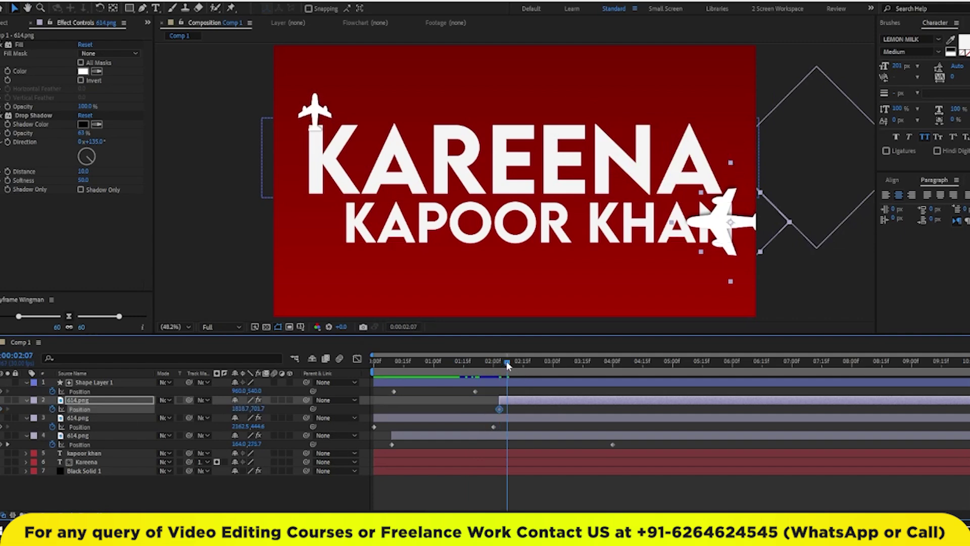
pyautogui.moveTo(246, 408); pyautogui.dragTo(400, 414)
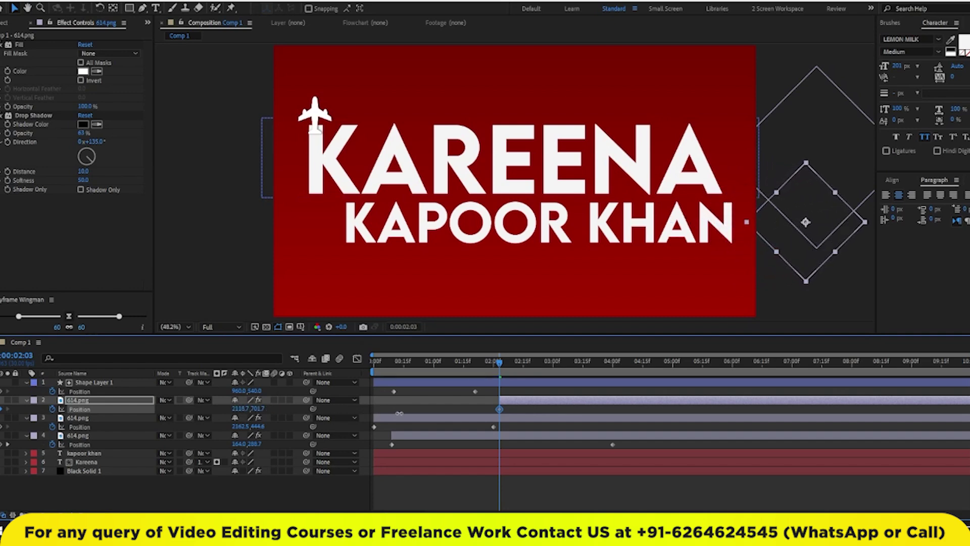
pyautogui.click(642, 368)
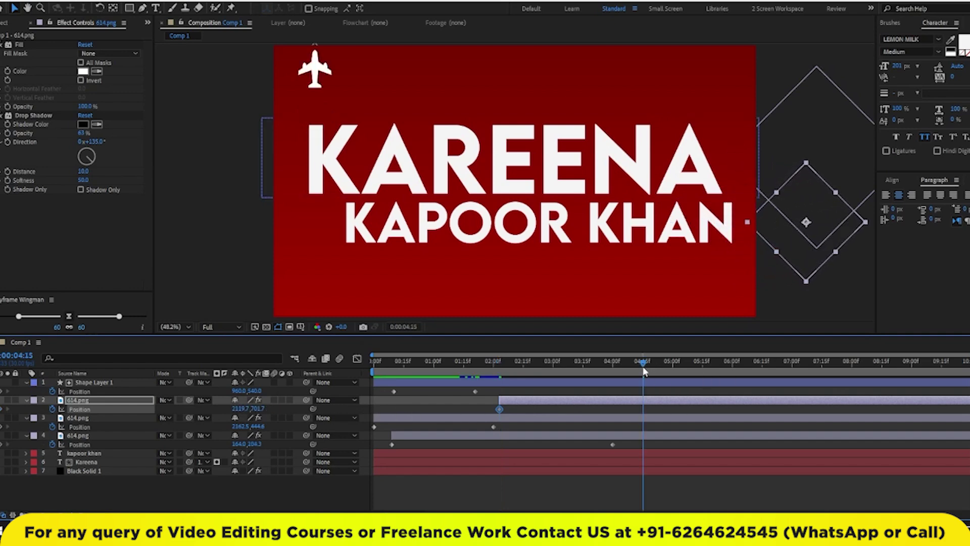
pyautogui.moveTo(238, 409)
pyautogui.mouseDown()
pyautogui.moveTo(229, 417)
pyautogui.moveTo(250, 404)
pyautogui.moveTo(237, 410)
pyautogui.mouseUp()
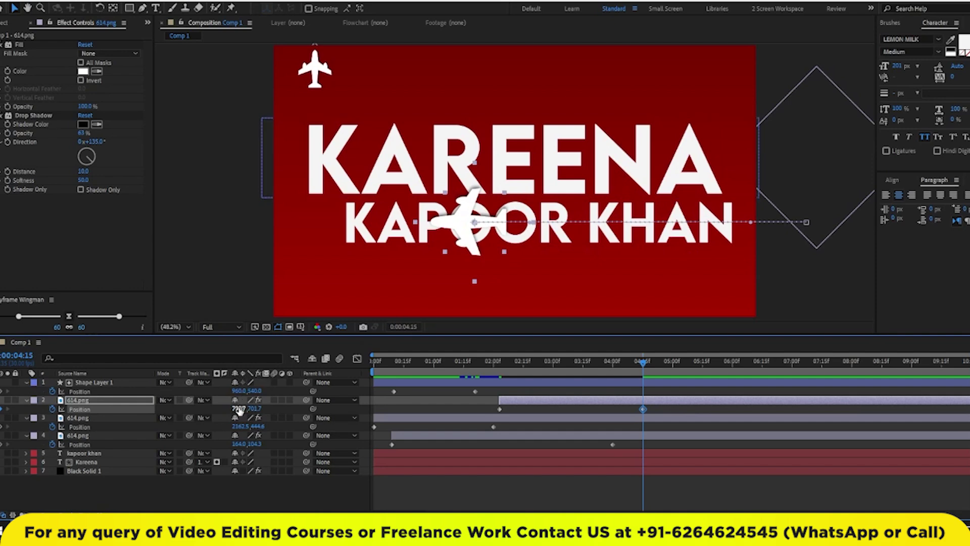
pyautogui.moveTo(237, 409); pyautogui.dragTo(207, 427)
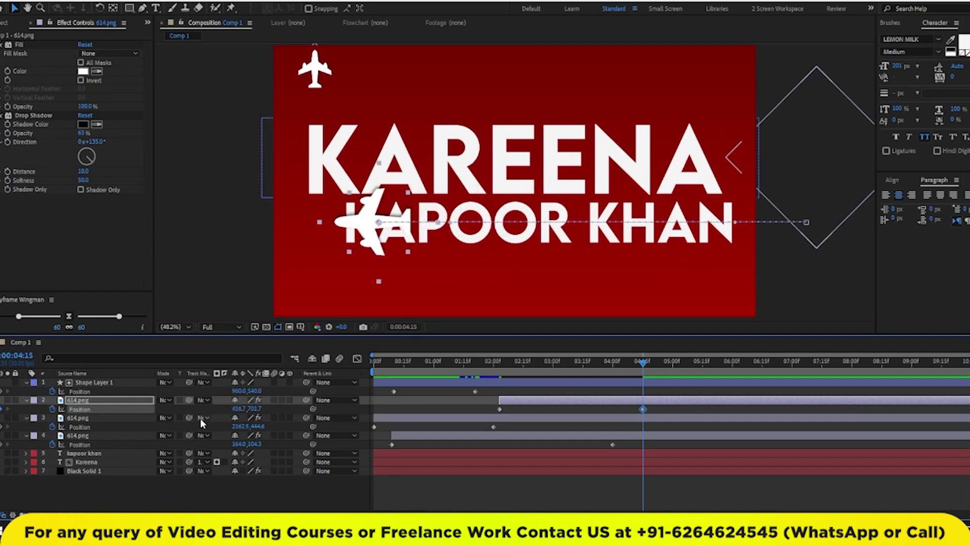
pyautogui.moveTo(237, 409); pyautogui.dragTo(180, 405)
pyautogui.click(665, 273)
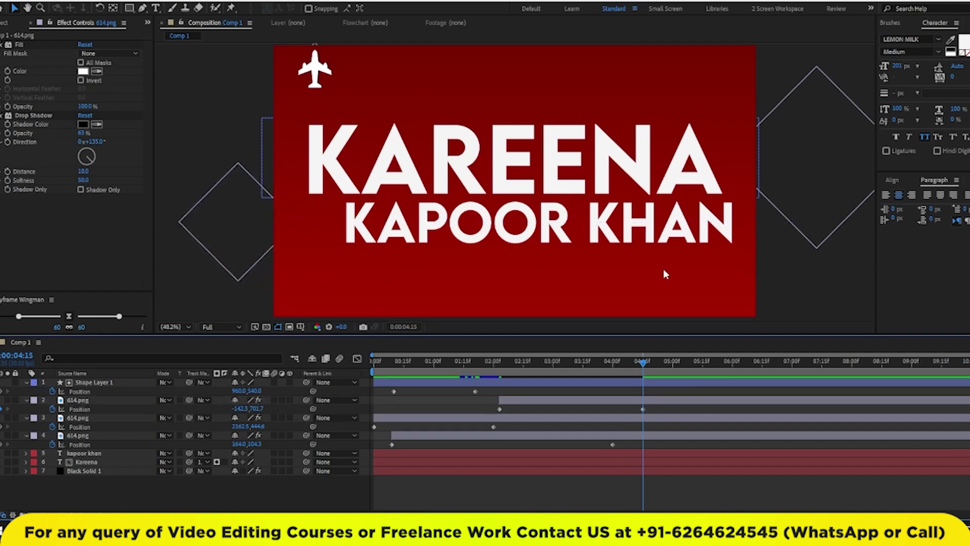
# Draw a rectangle covering KAPOOR KHAN and trim it to start at 0:00:02:03.
pyautogui.click(130, 9)
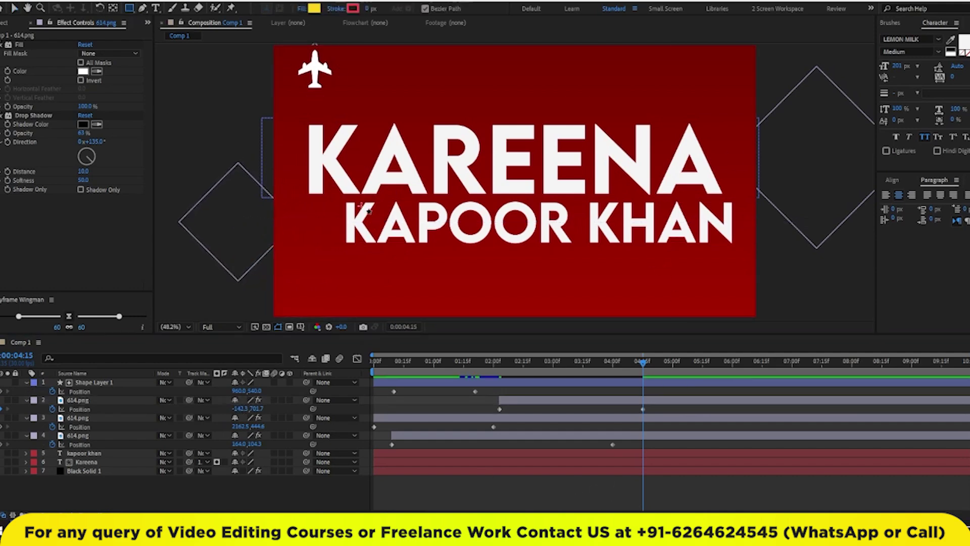
pyautogui.moveTo(335, 199); pyautogui.dragTo(738, 250)
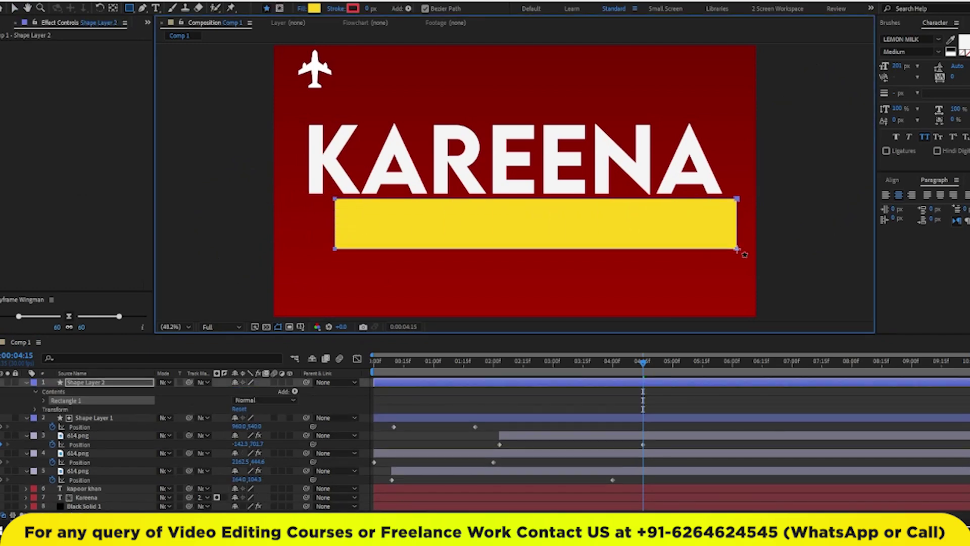
pyautogui.click(644, 387)
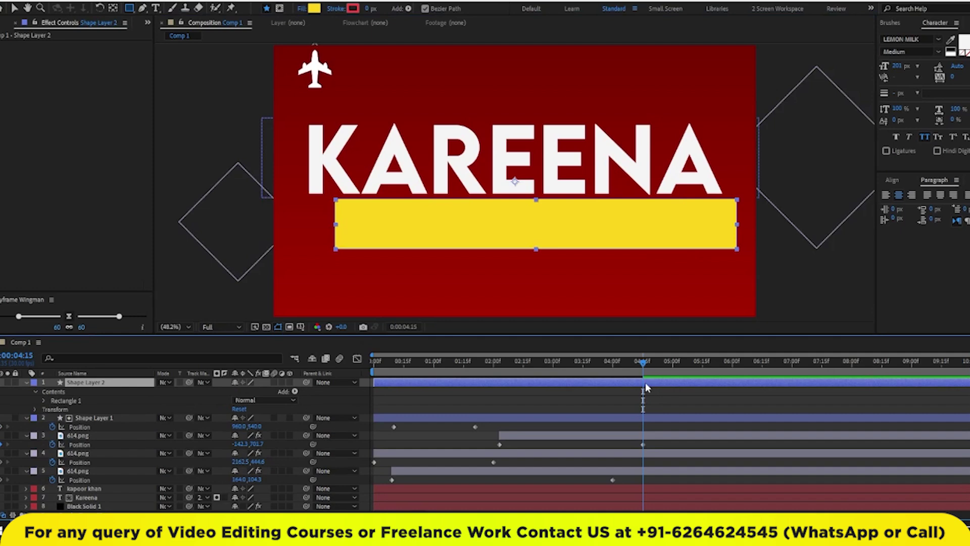
pyautogui.click(503, 370)
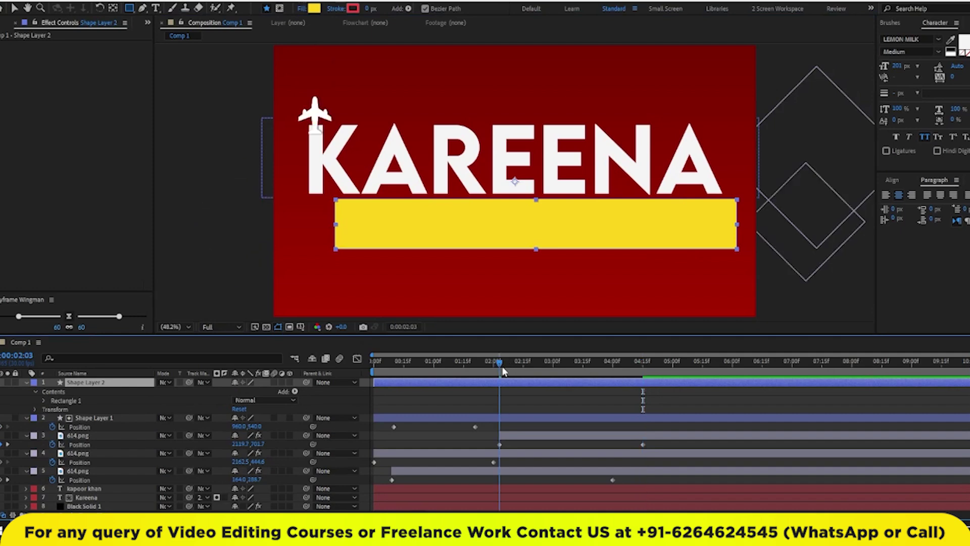
pyautogui.hotkey('alt', '[')
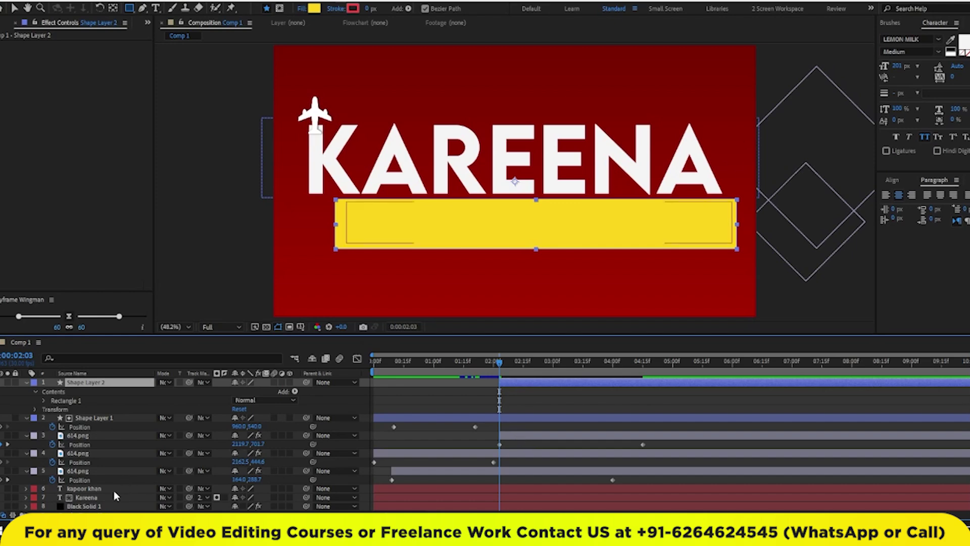
# Make the rectangle kapoor khan's track matte and add a Position keyframe to it.
pyautogui.click(98, 488)
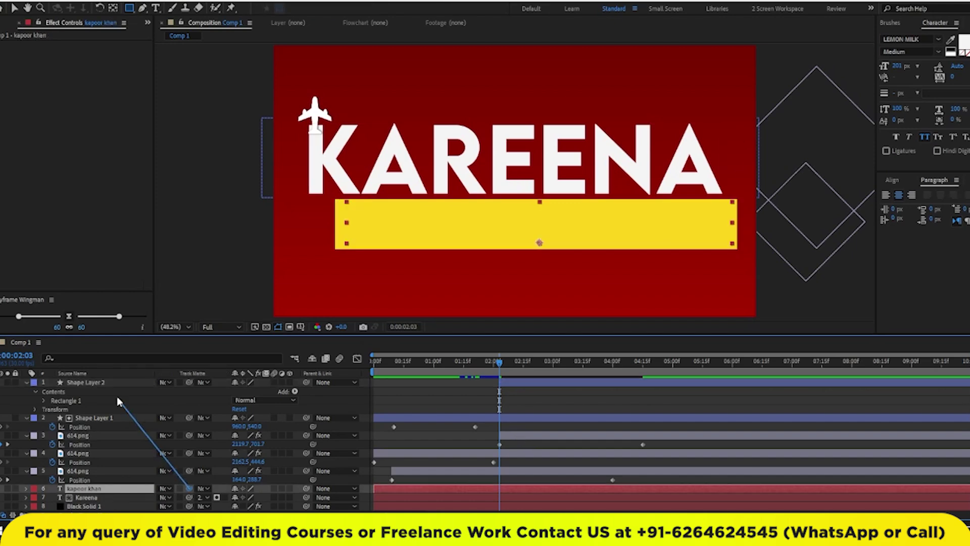
pyautogui.moveTo(189, 489); pyautogui.dragTo(109, 384)
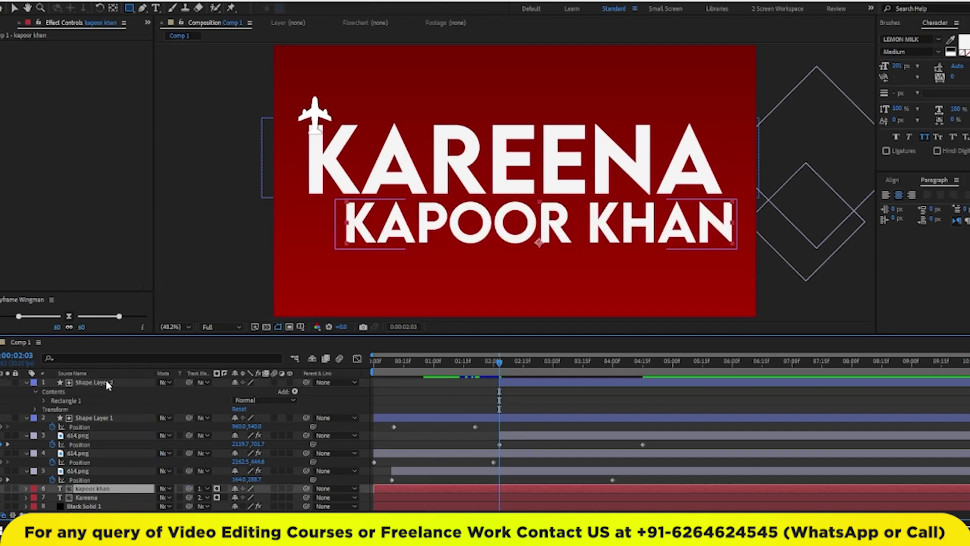
pyautogui.click(524, 384)
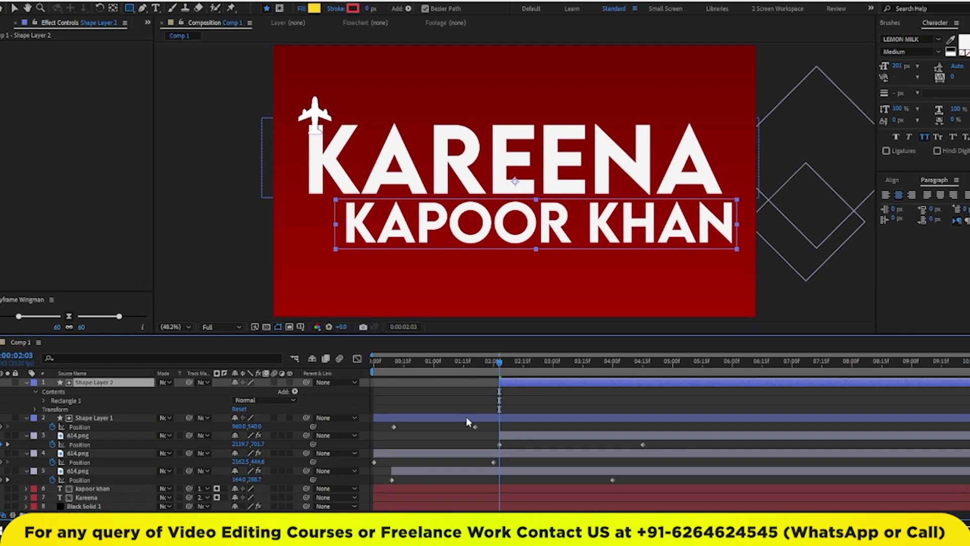
pyautogui.press('p')
pyautogui.click(53, 392)
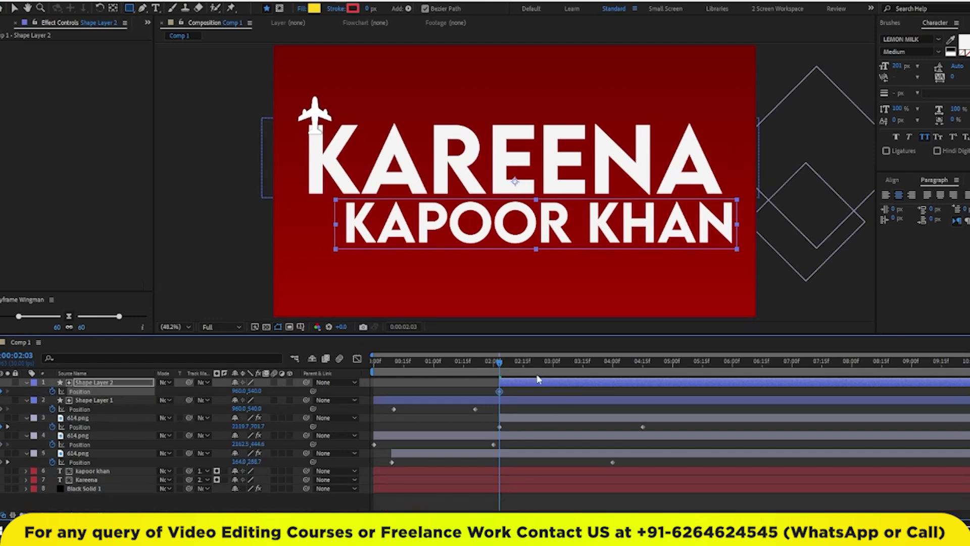
# Move the rectangle's keyframe to 0:00:04:00 and push its starting position fully off the right edge.
pyautogui.moveTo(502, 394); pyautogui.dragTo(606, 404)
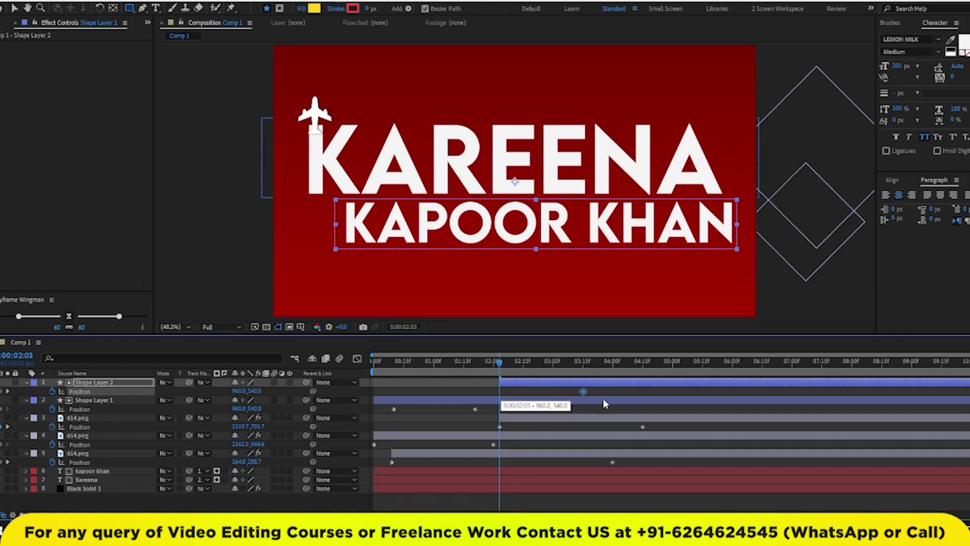
pyautogui.click(516, 380)
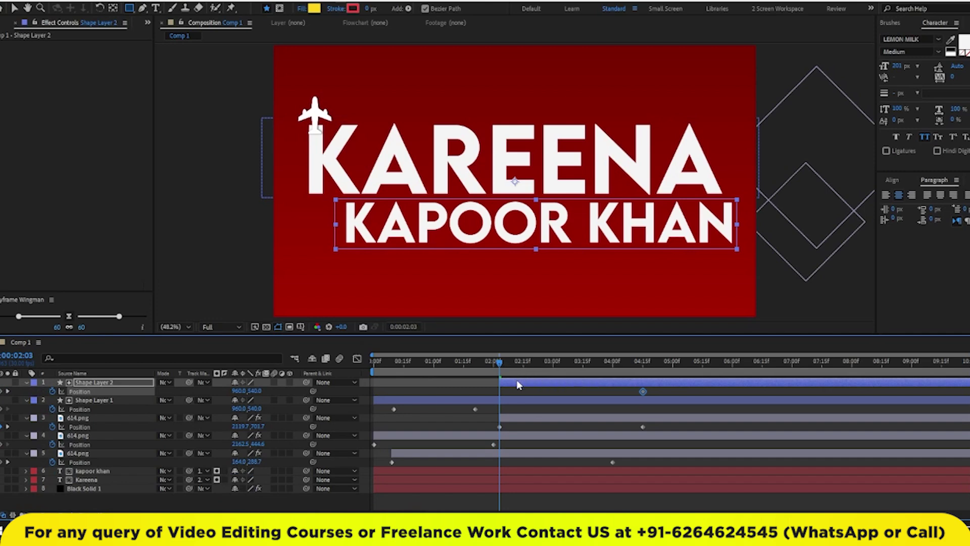
pyautogui.moveTo(238, 391); pyautogui.dragTo(333, 391)
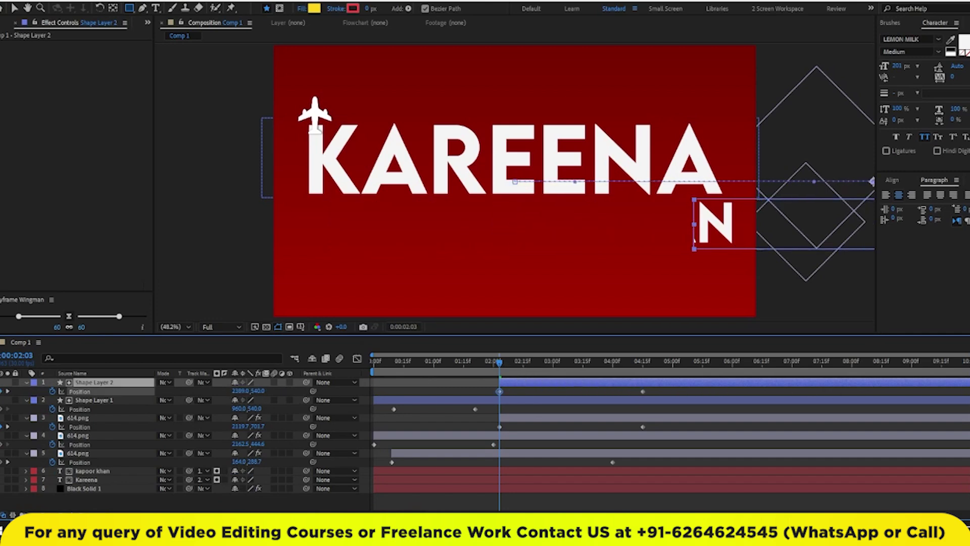
pyautogui.moveTo(241, 391); pyautogui.dragTo(634, 396)
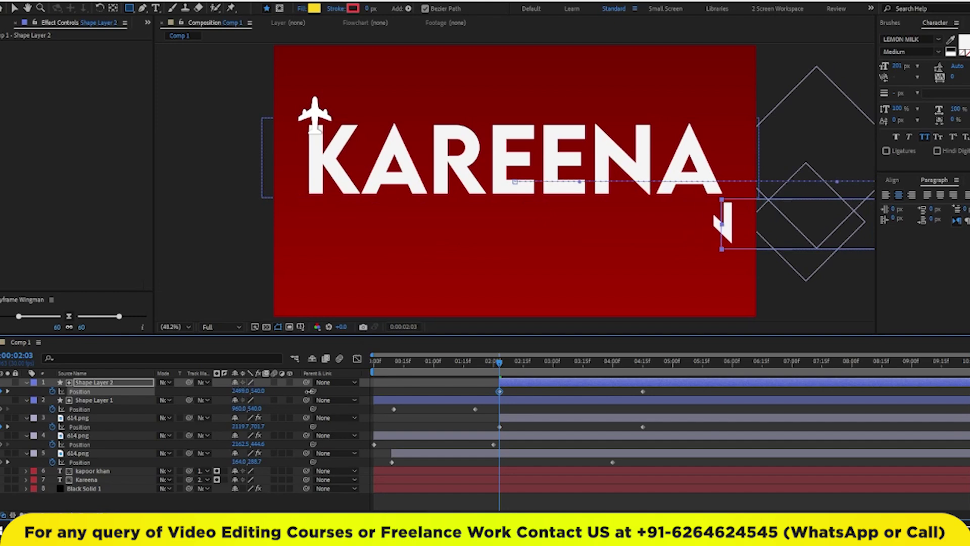
# Scrub the timeline to check KAPOOR KHAN revealing behind the plane.
pyautogui.moveTo(506, 360)
pyautogui.mouseDown()
pyautogui.moveTo(519, 365)
pyautogui.moveTo(517, 391)
pyautogui.moveTo(546, 368)
pyautogui.moveTo(641, 369)
pyautogui.mouseUp()
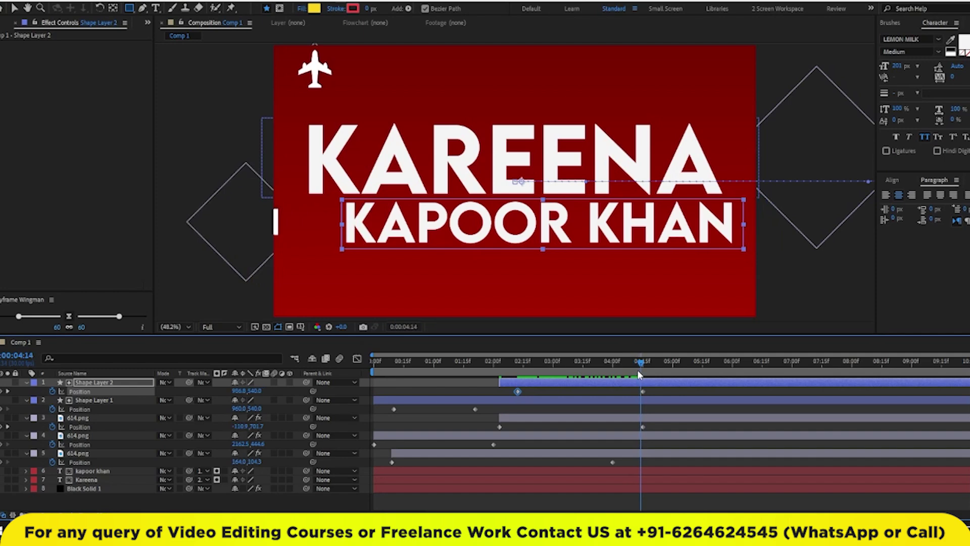
pyautogui.moveTo(638, 365)
pyautogui.mouseDown()
pyautogui.moveTo(617, 366)
pyautogui.moveTo(610, 392)
pyautogui.moveTo(612, 368)
pyautogui.mouseUp()
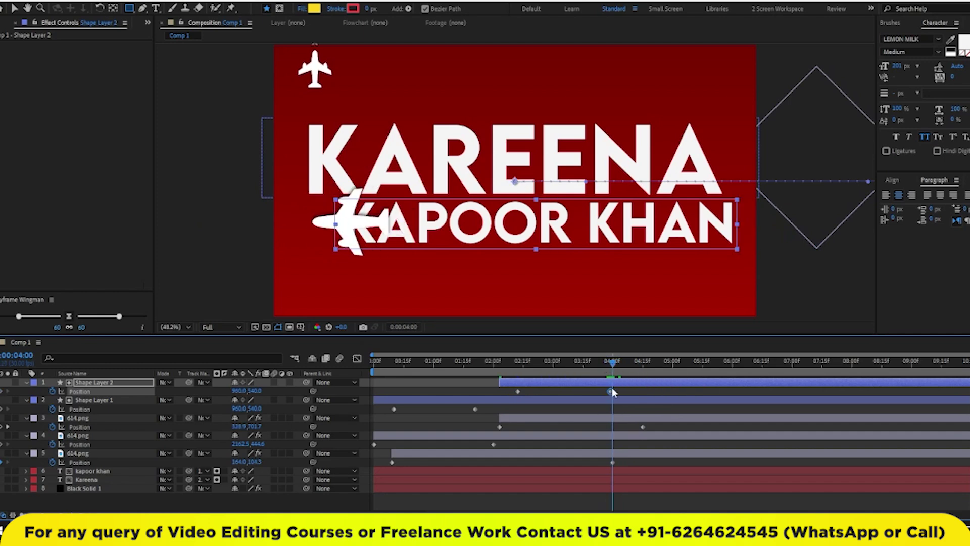
pyautogui.click(634, 398)
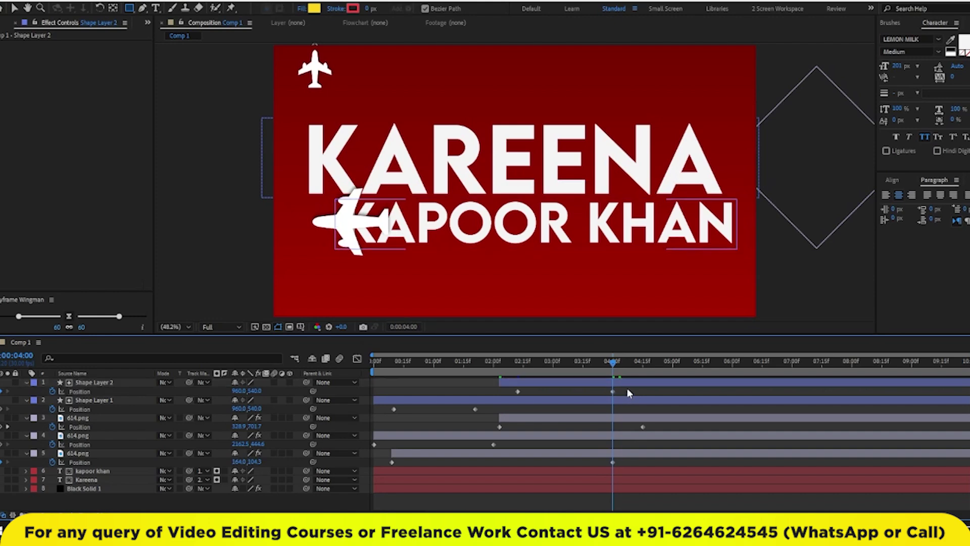
pyautogui.moveTo(612, 366)
pyautogui.mouseDown()
pyautogui.moveTo(626, 368)
pyautogui.moveTo(538, 367)
pyautogui.moveTo(613, 376)
pyautogui.mouseUp()
# Nudge Shape Layer 2's end keyframe near 0:00:04:00 and scrub to align the wipe with the plane.
pyautogui.click(614, 391)
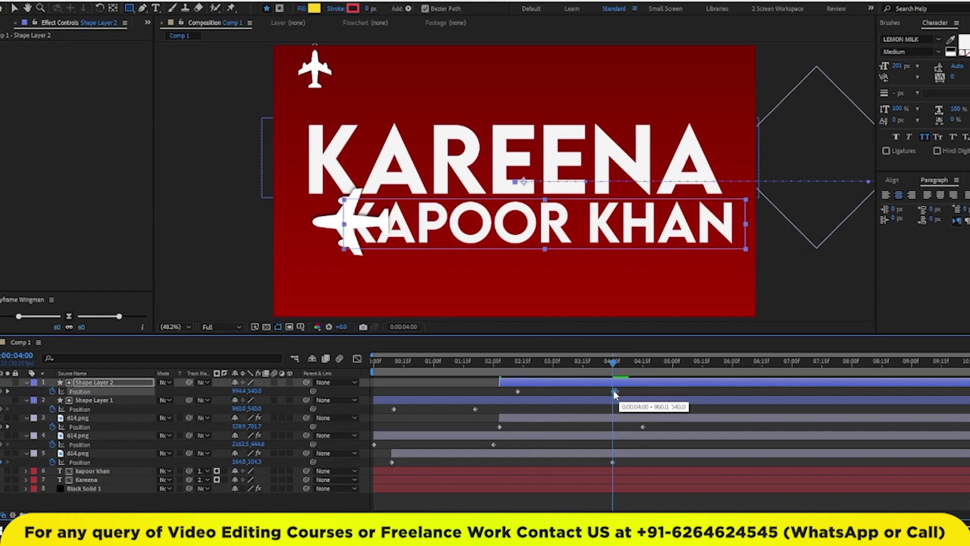
pyautogui.moveTo(615, 393)
pyautogui.mouseDown()
pyautogui.moveTo(601, 364)
pyautogui.moveTo(522, 360)
pyautogui.moveTo(512, 392)
pyautogui.mouseUp()
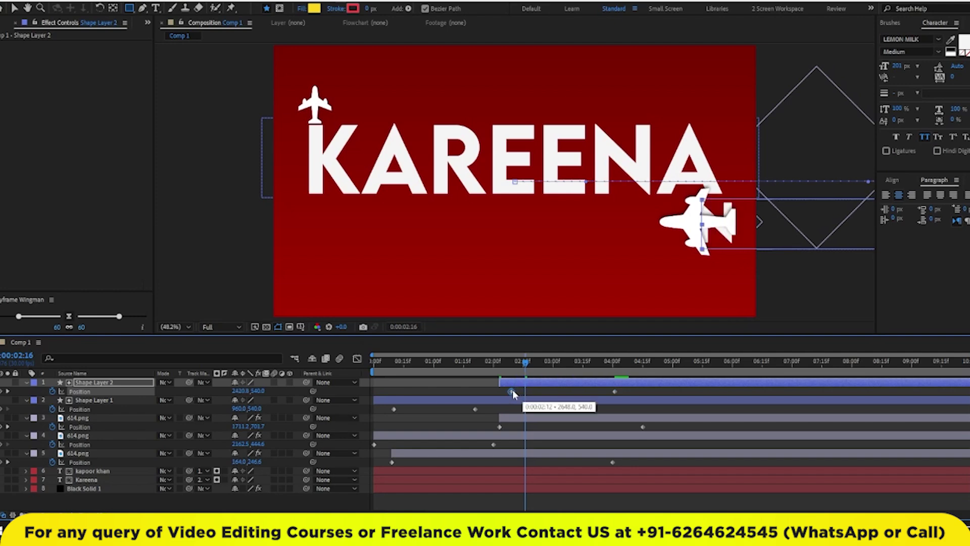
pyautogui.moveTo(519, 363)
pyautogui.mouseDown()
pyautogui.moveTo(512, 364)
pyautogui.moveTo(523, 371)
pyautogui.mouseUp()
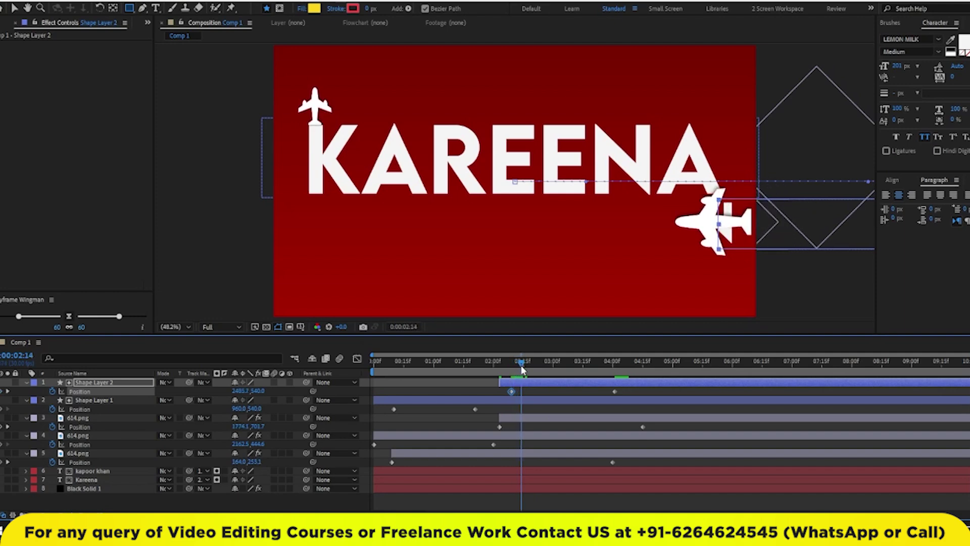
pyautogui.moveTo(521, 372)
pyautogui.mouseDown()
pyautogui.moveTo(512, 372)
pyautogui.moveTo(687, 390)
pyautogui.moveTo(559, 377)
pyautogui.mouseUp()
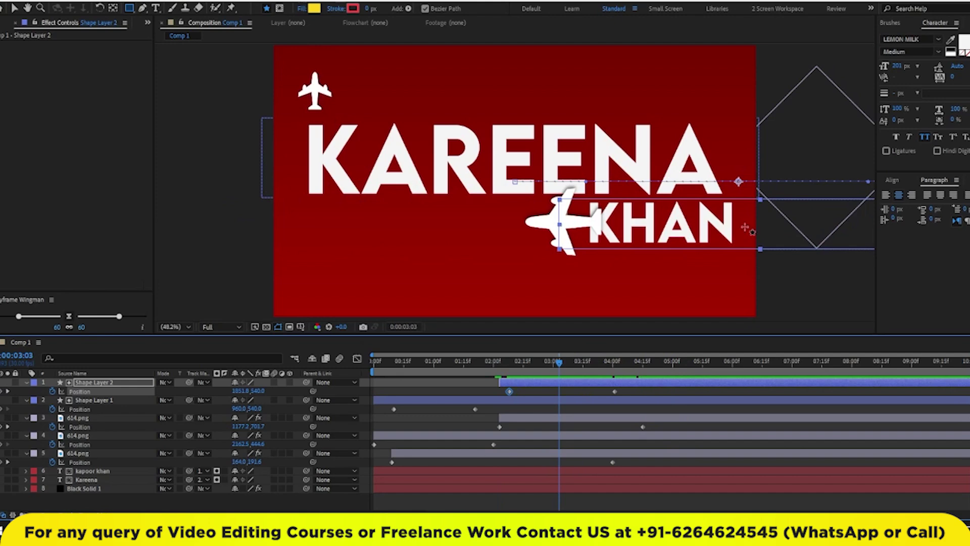
# Duplicate the small plane, remove its Position animation and move it to the end of KHAN.
pyautogui.click(532, 419)
pyautogui.click(531, 435)
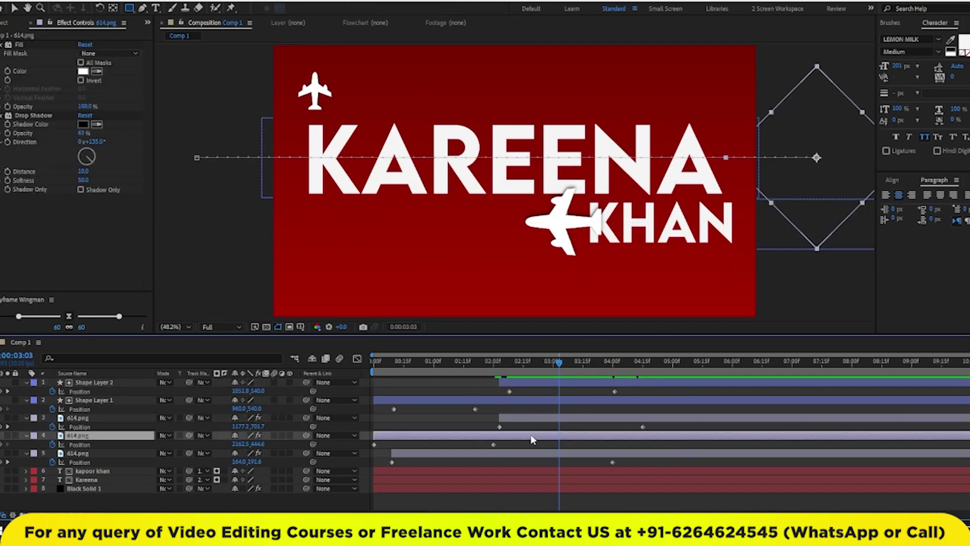
pyautogui.click(532, 454)
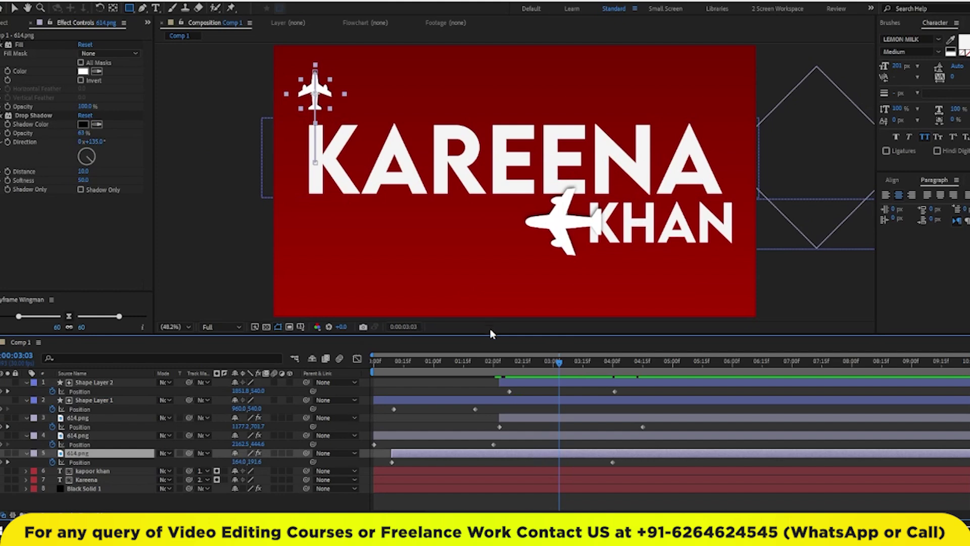
pyautogui.hotkey('ctrl', 'd')
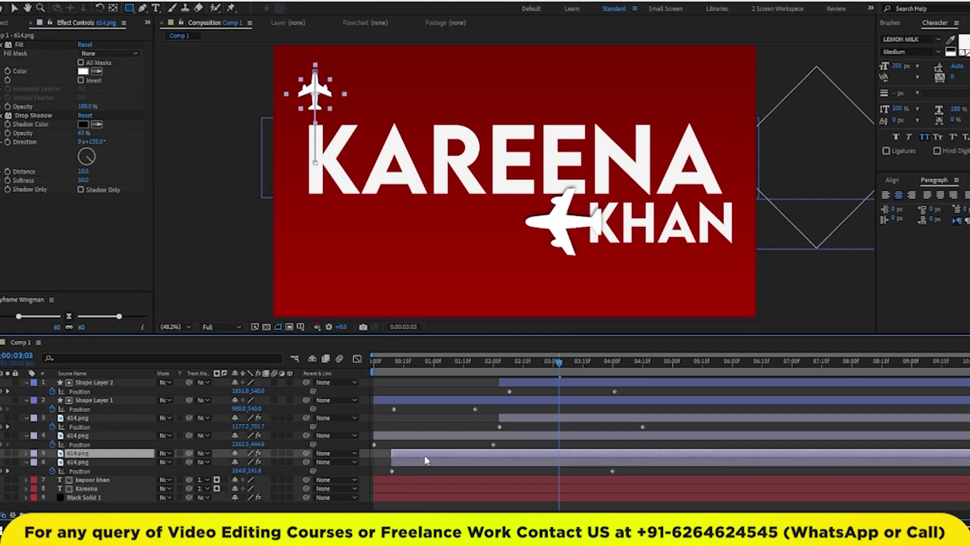
pyautogui.press('p')
pyautogui.click(52, 462)
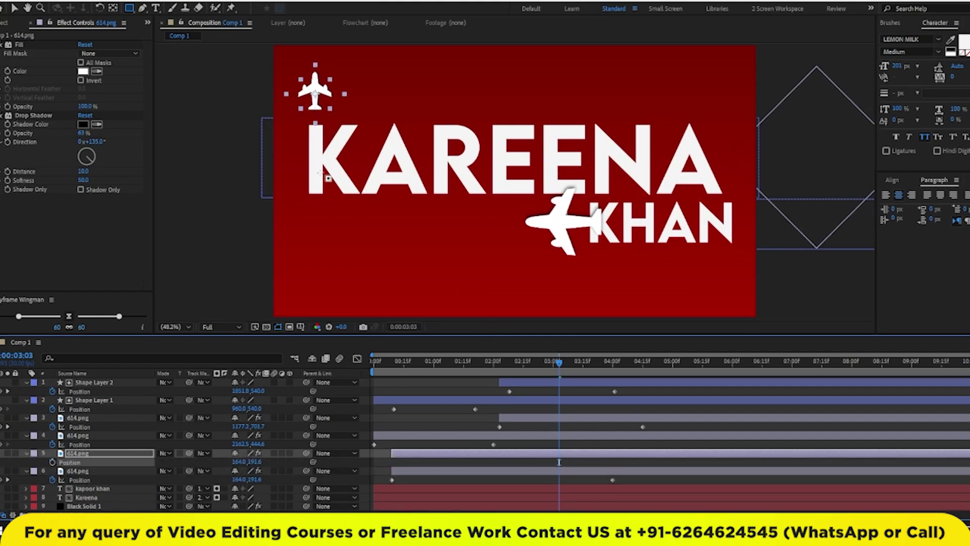
pyautogui.click(14, 8)
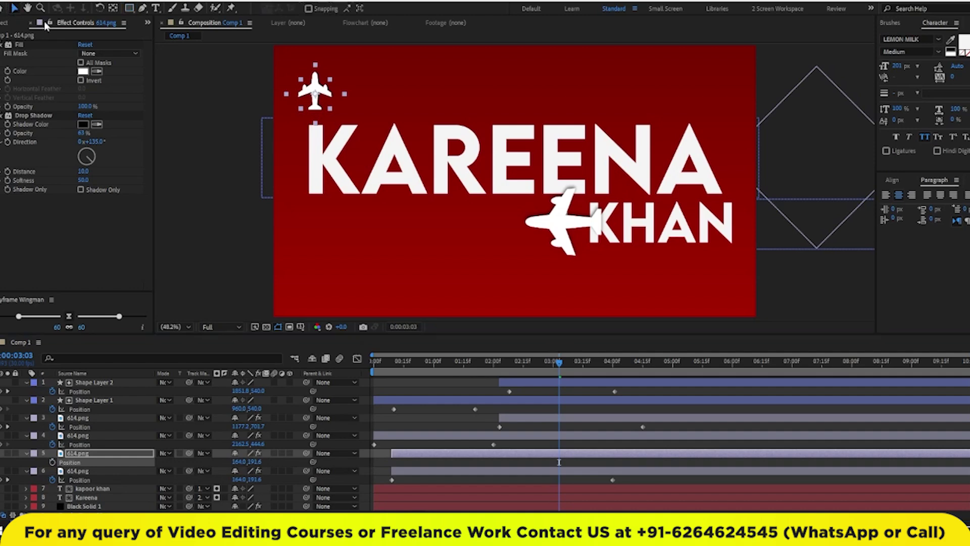
pyautogui.moveTo(318, 101)
pyautogui.mouseDown()
pyautogui.moveTo(742, 249)
pyautogui.moveTo(730, 235)
pyautogui.mouseUp()
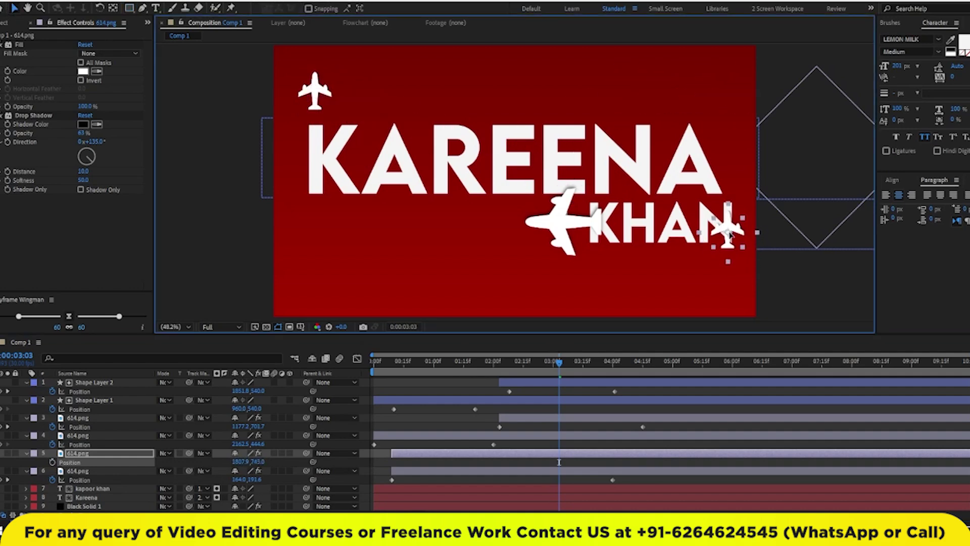
# Rotate the copied plane to 135° and scale it down to 23%.
pyautogui.press('r')
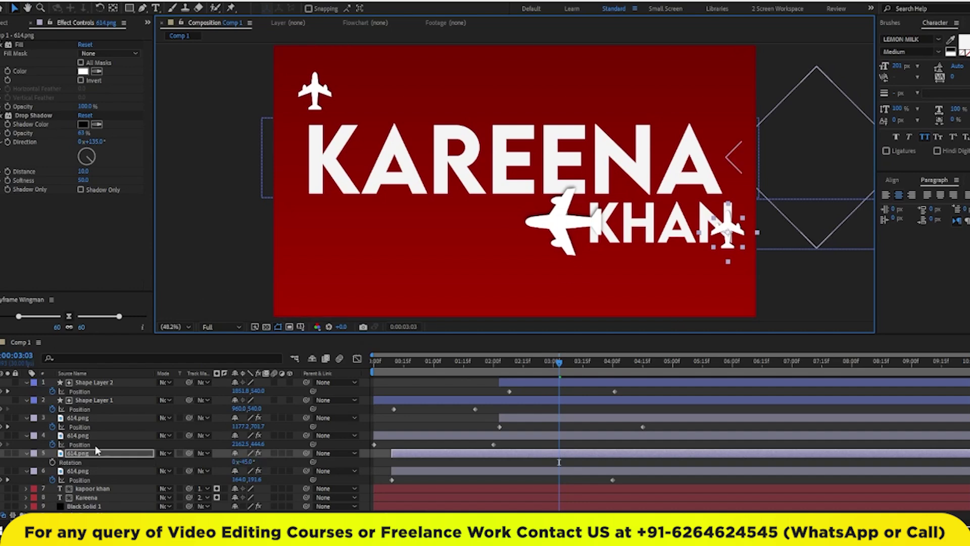
pyautogui.moveTo(249, 464); pyautogui.dragTo(347, 467)
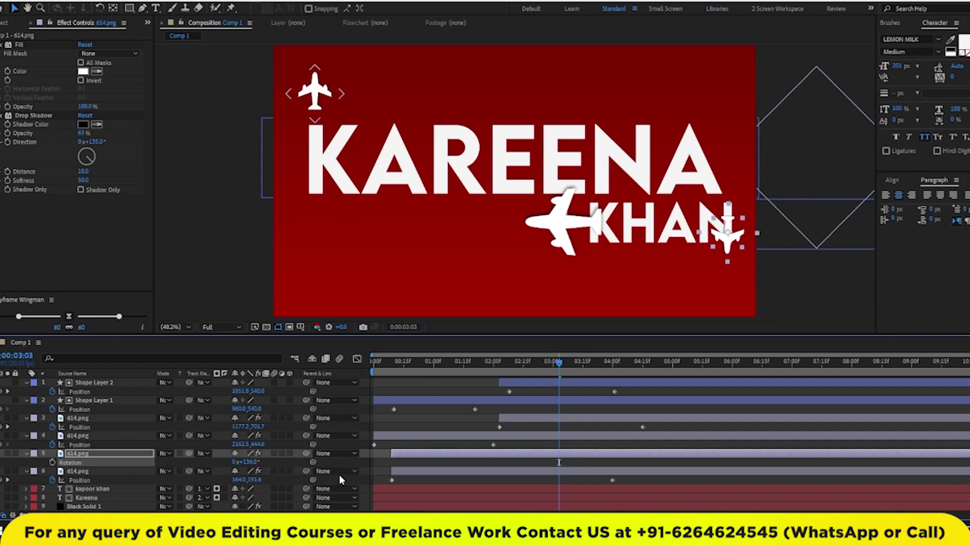
pyautogui.click(256, 462)
pyautogui.press('Return')
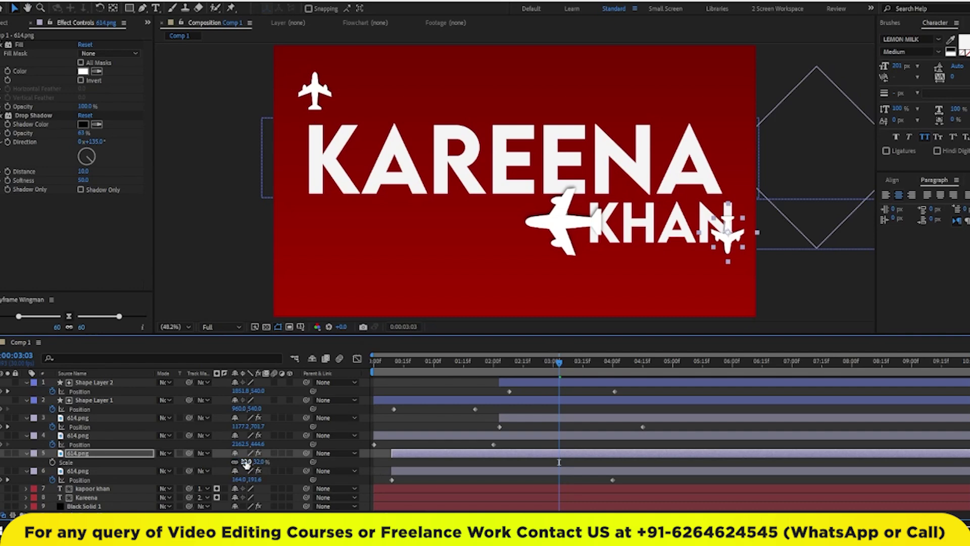
pyautogui.press('s')
pyautogui.moveTo(247, 462); pyautogui.dragTo(236, 461)
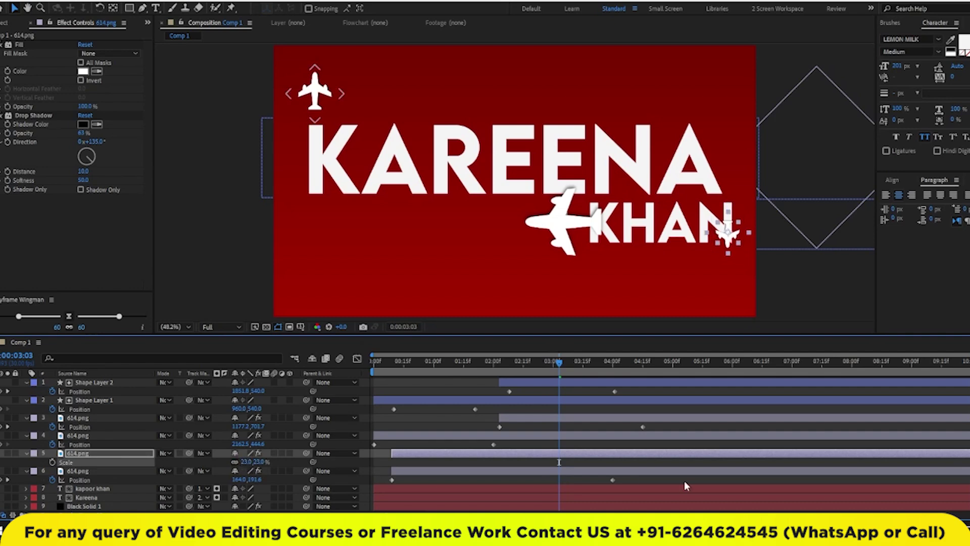
pyautogui.click(562, 449)
pyautogui.click(561, 454)
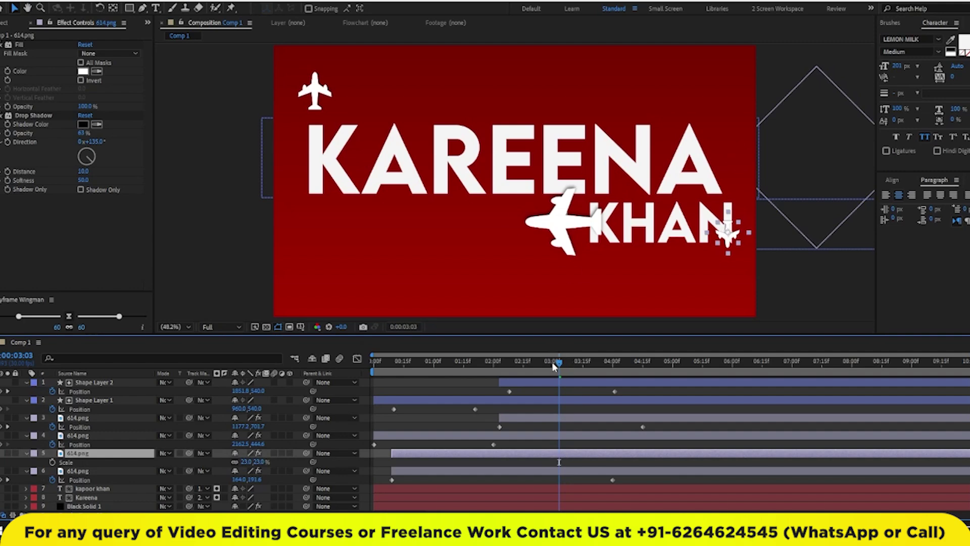
pyautogui.moveTo(555, 366); pyautogui.dragTo(517, 365)
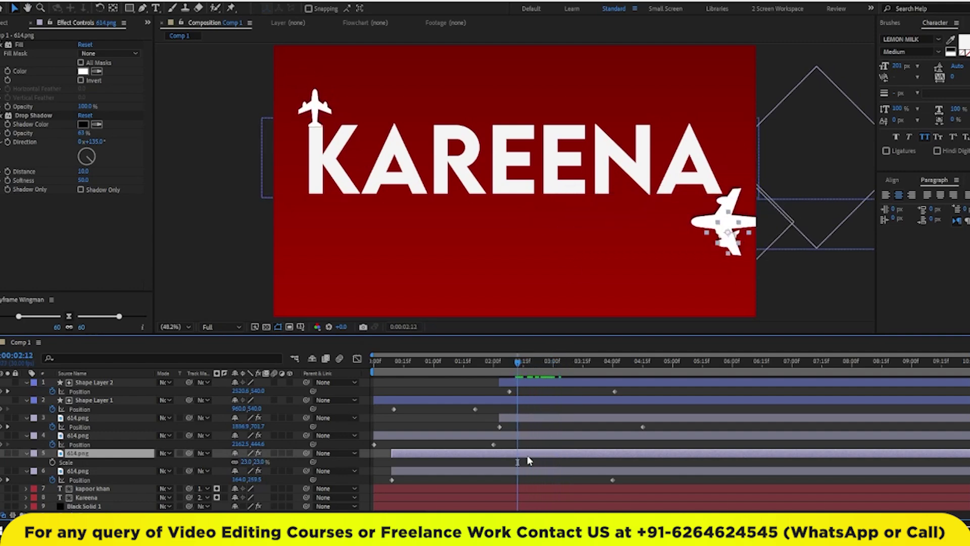
# Trim the new plane to start at 02:12 and keyframe its Position from 02:12 to a lower point at 05:00.
pyautogui.hotkey('alt', '[')
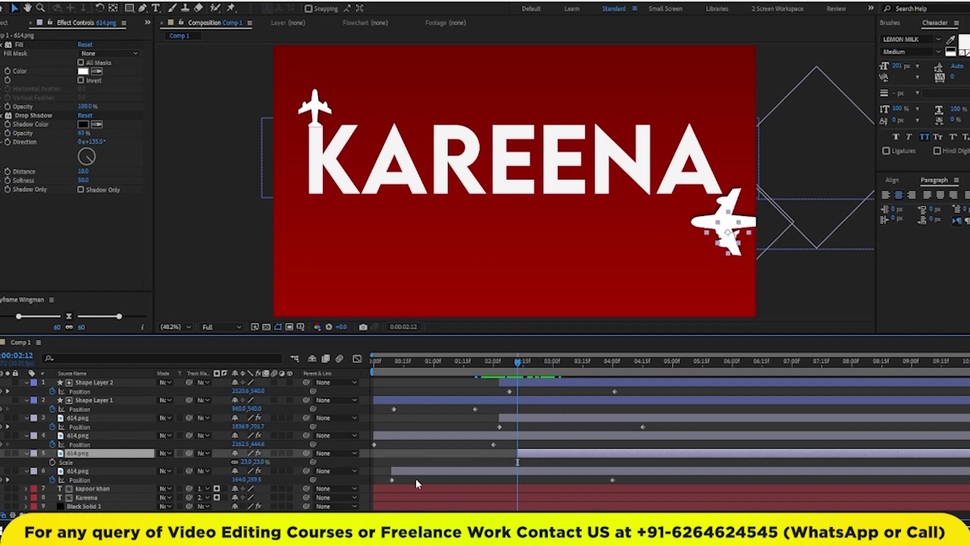
pyautogui.press('p')
pyautogui.click(53, 461)
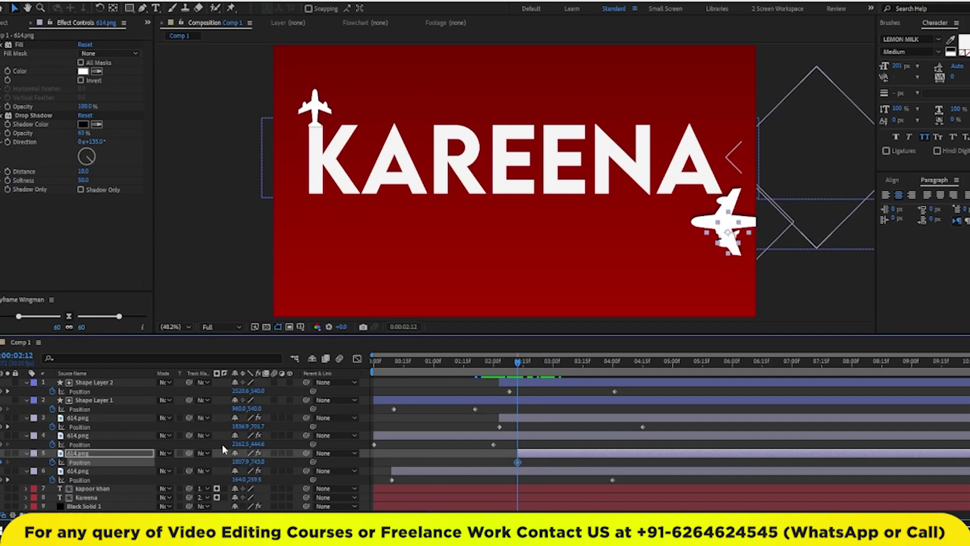
pyautogui.moveTo(250, 462)
pyautogui.mouseDown()
pyautogui.moveTo(222, 457)
pyautogui.moveTo(235, 457)
pyautogui.mouseUp()
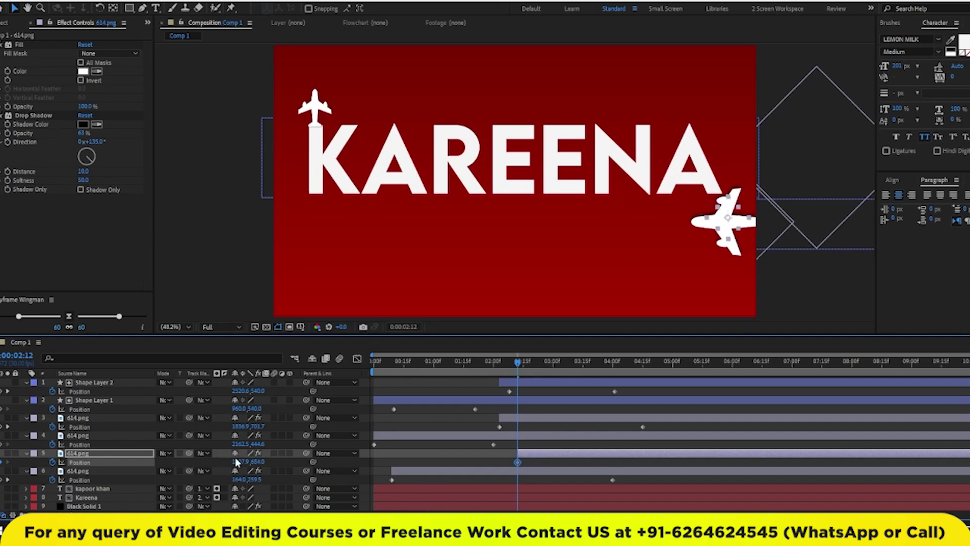
pyautogui.moveTo(519, 363); pyautogui.dragTo(673, 382)
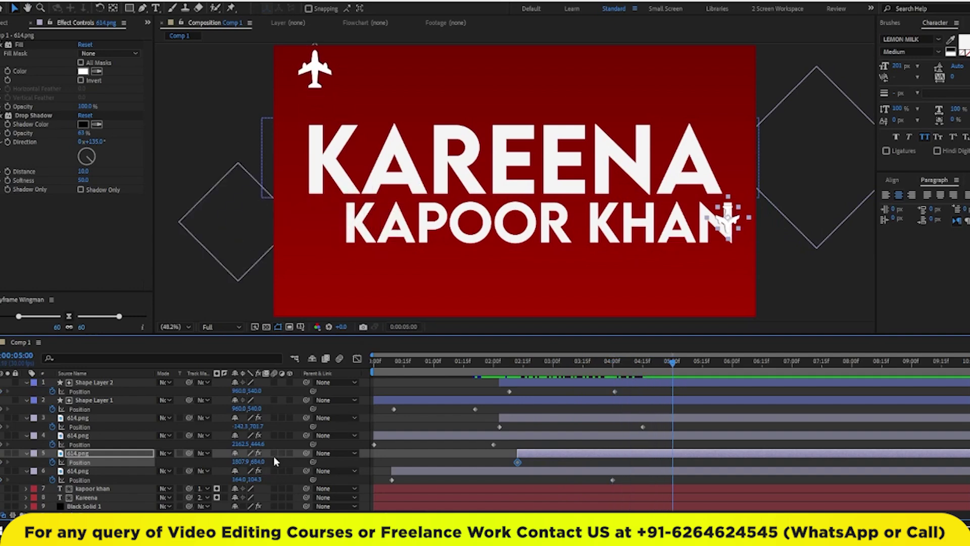
pyautogui.moveTo(261, 462); pyautogui.dragTo(400, 477)
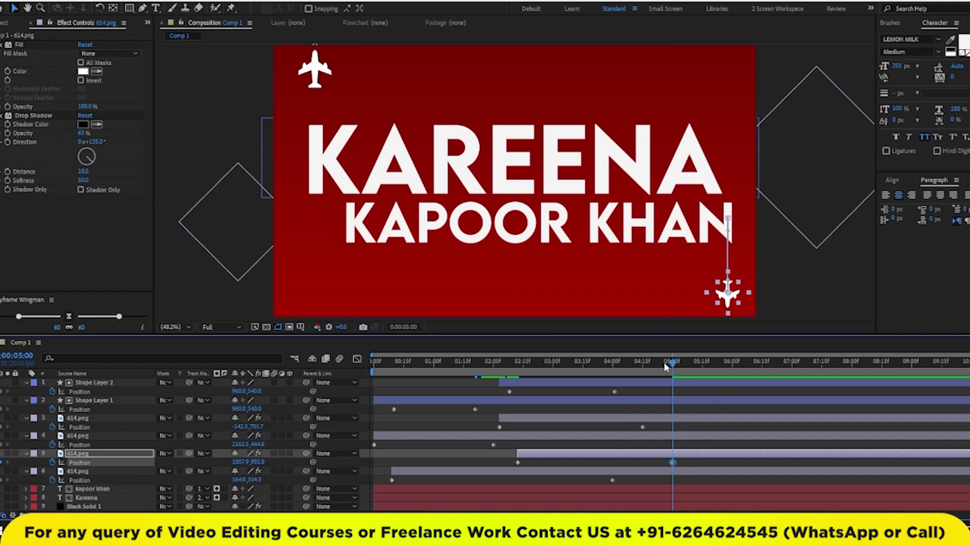
pyautogui.moveTo(672, 362); pyautogui.dragTo(521, 371)
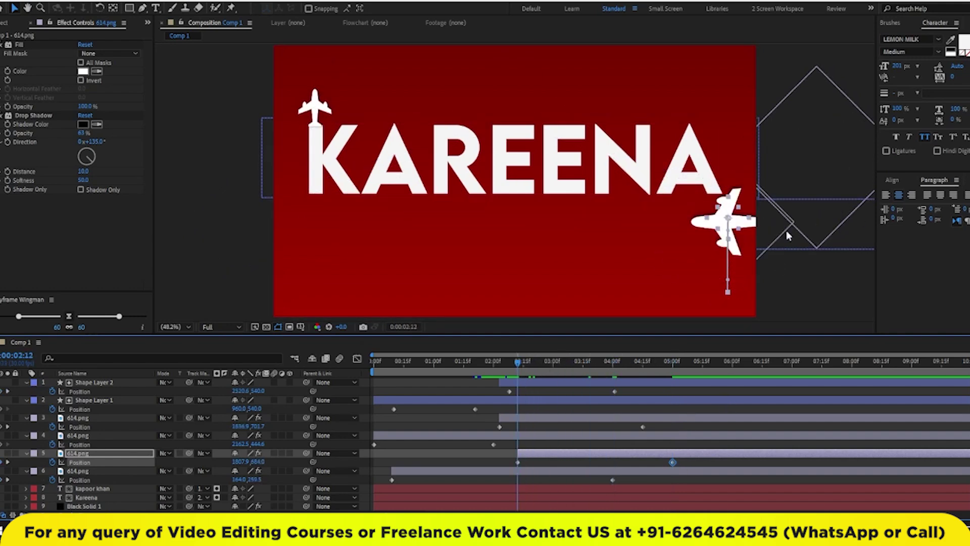
# Curve the plane's motion path and set its X position to 1700.
pyautogui.click(729, 222)
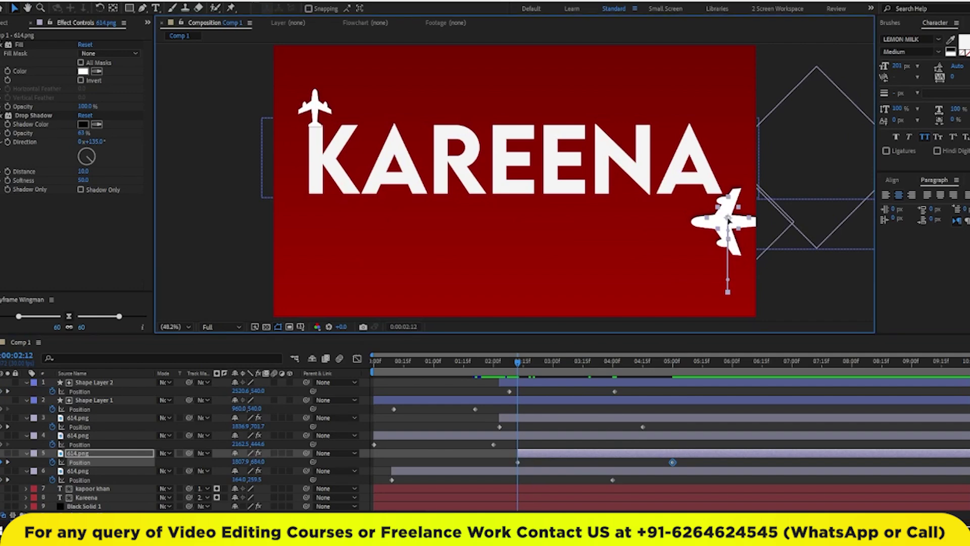
pyautogui.moveTo(648, 362); pyautogui.dragTo(672, 368)
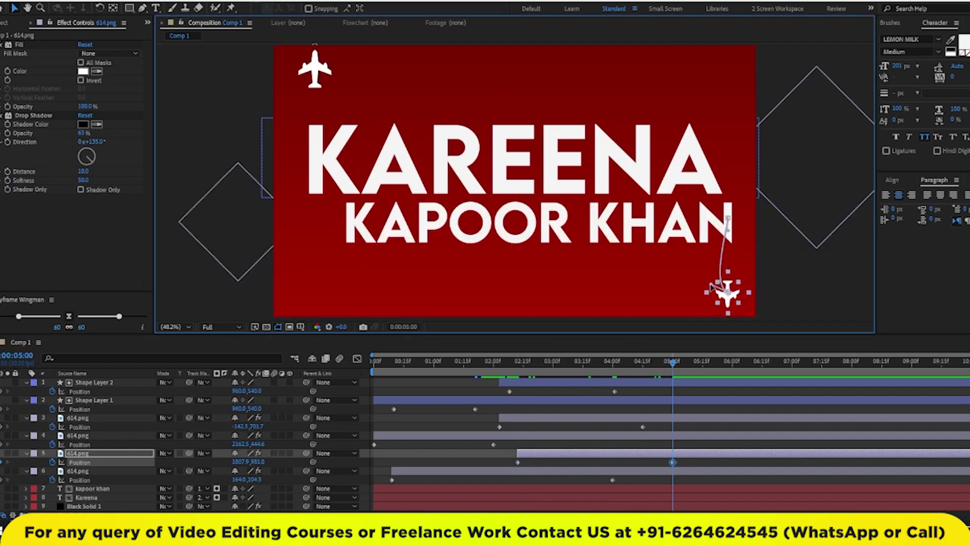
pyautogui.moveTo(731, 288)
pyautogui.mouseDown()
pyautogui.moveTo(710, 287)
pyautogui.moveTo(736, 293)
pyautogui.moveTo(704, 292)
pyautogui.mouseUp()
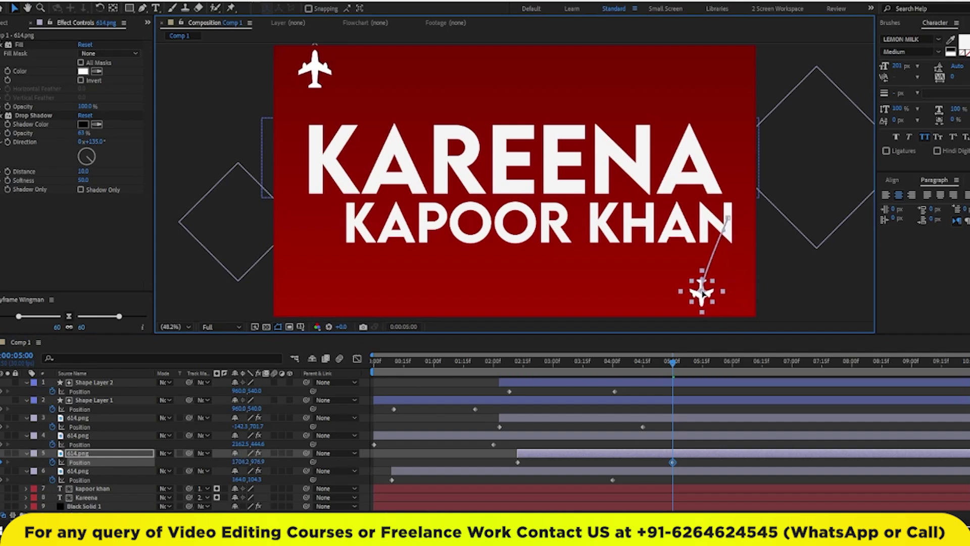
pyautogui.click(242, 462)
pyautogui.write('1')
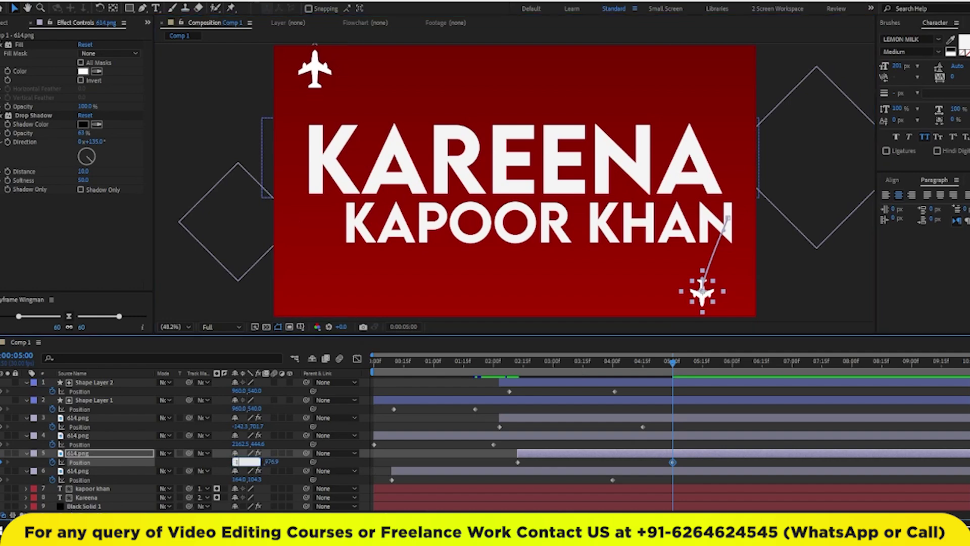
pyautogui.press('Return')
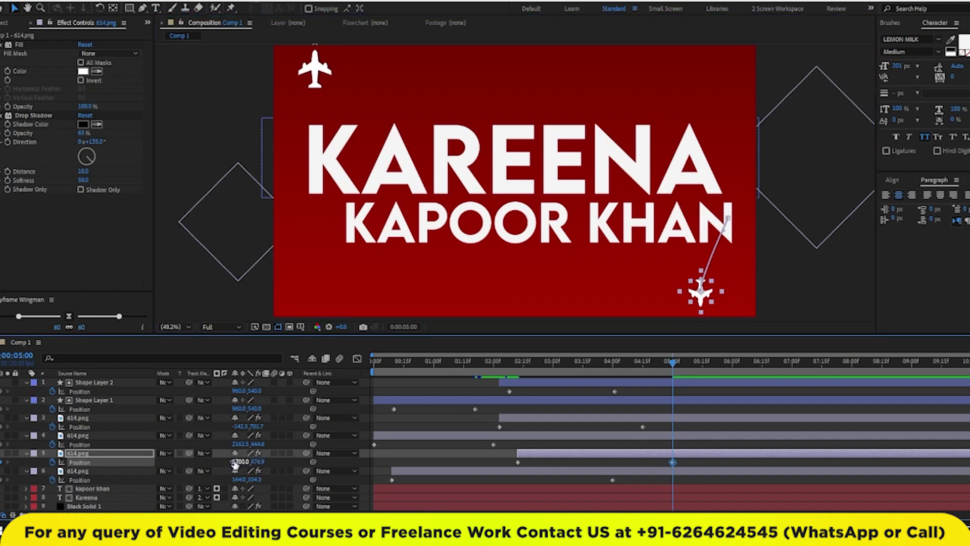
pyautogui.moveTo(668, 368); pyautogui.dragTo(518, 368)
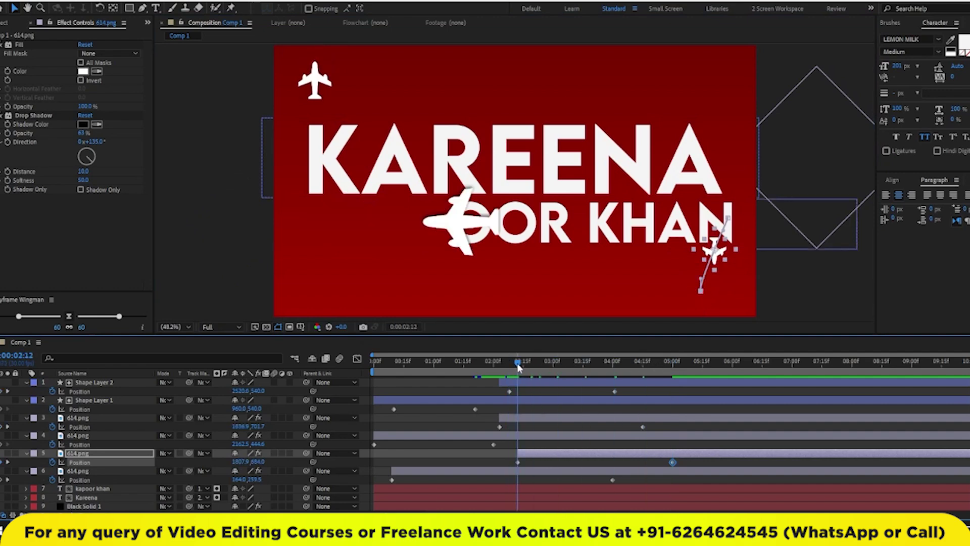
# Set the lower plane's Position X to 1700 and move its starting keyframe to 2:15.
pyautogui.click(234, 461)
pyautogui.write('17')
pyautogui.write('0')
pyautogui.press('Return')
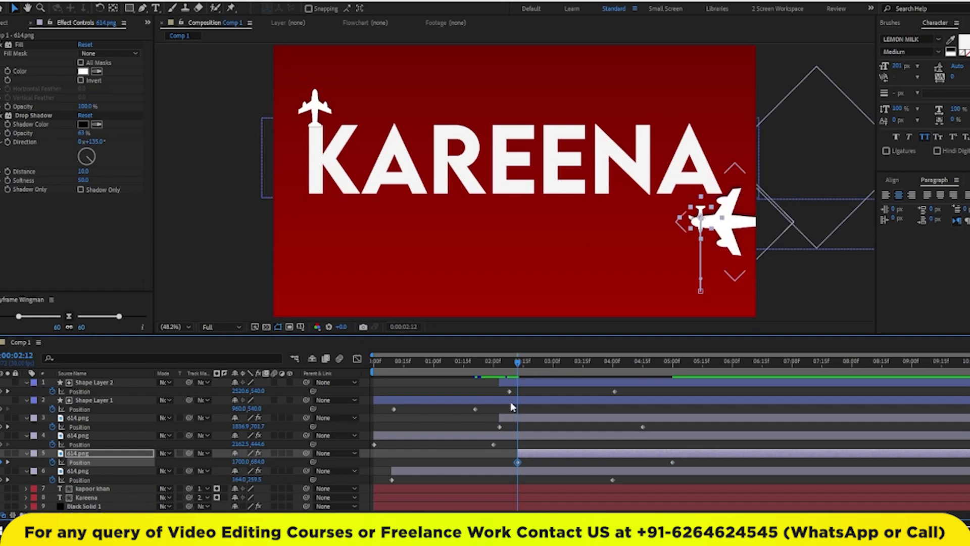
pyautogui.moveTo(518, 364); pyautogui.dragTo(523, 364)
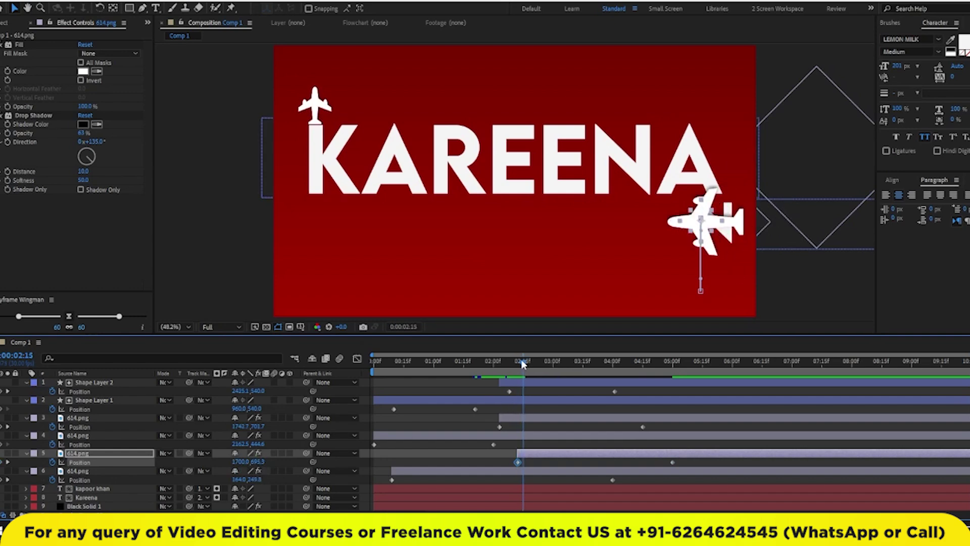
pyautogui.moveTo(517, 462); pyautogui.dragTo(524, 461)
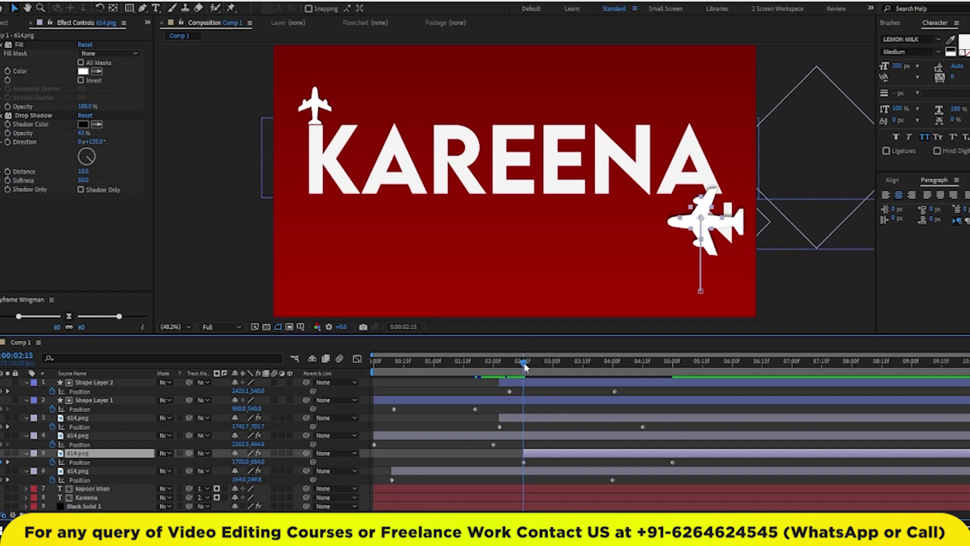
pyautogui.moveTo(525, 364); pyautogui.dragTo(544, 364)
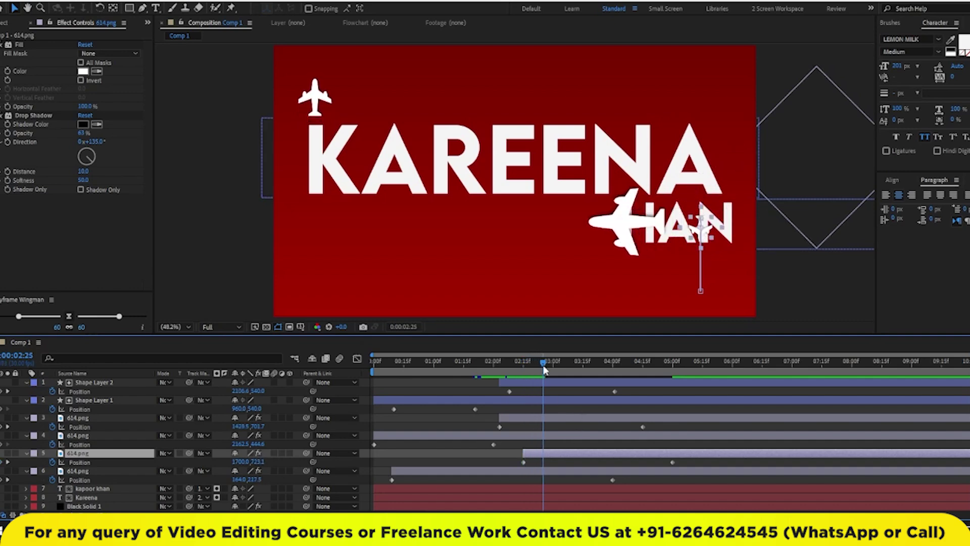
pyautogui.moveTo(543, 365); pyautogui.dragTo(533, 366)
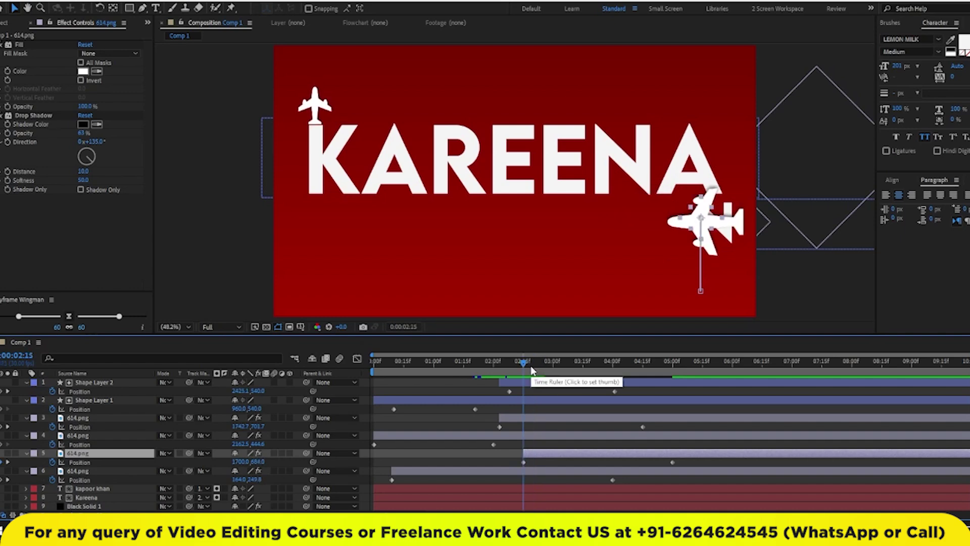
pyautogui.press('Right')
pyautogui.press('Right')
pyautogui.press('Right')
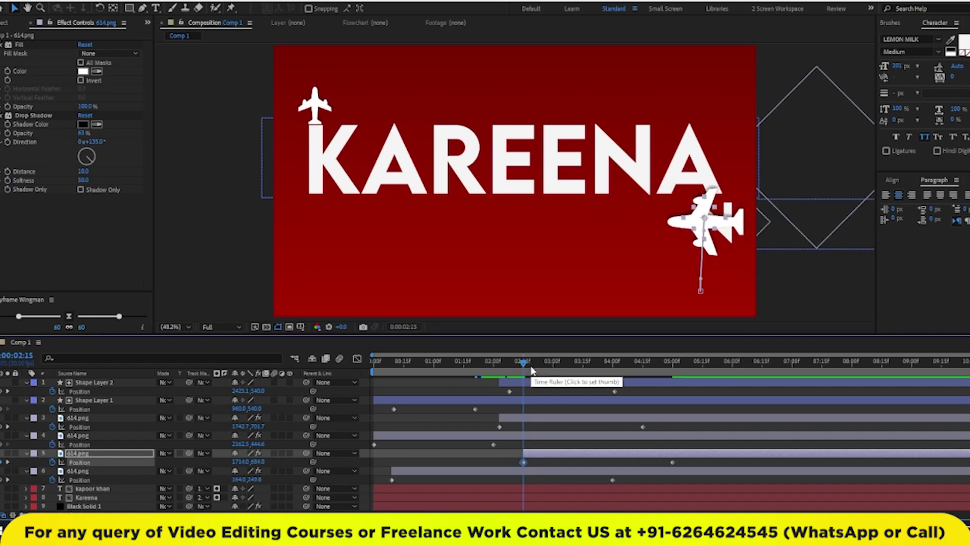
# Set Position X to 1715 at 5:00 for the end keyframe and preview all four planes.
pyautogui.click(242, 461)
pyautogui.write('1')
pyautogui.press('Return')
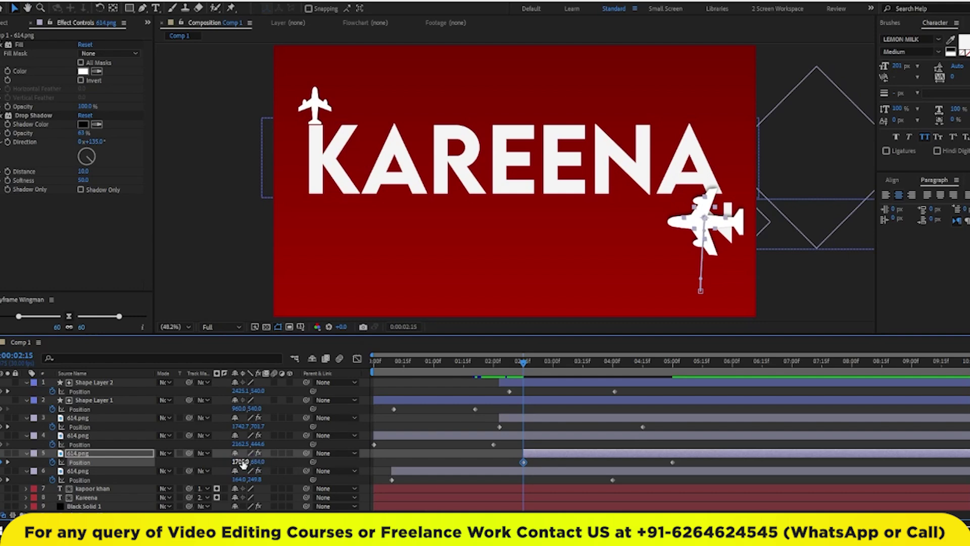
pyautogui.click(669, 364)
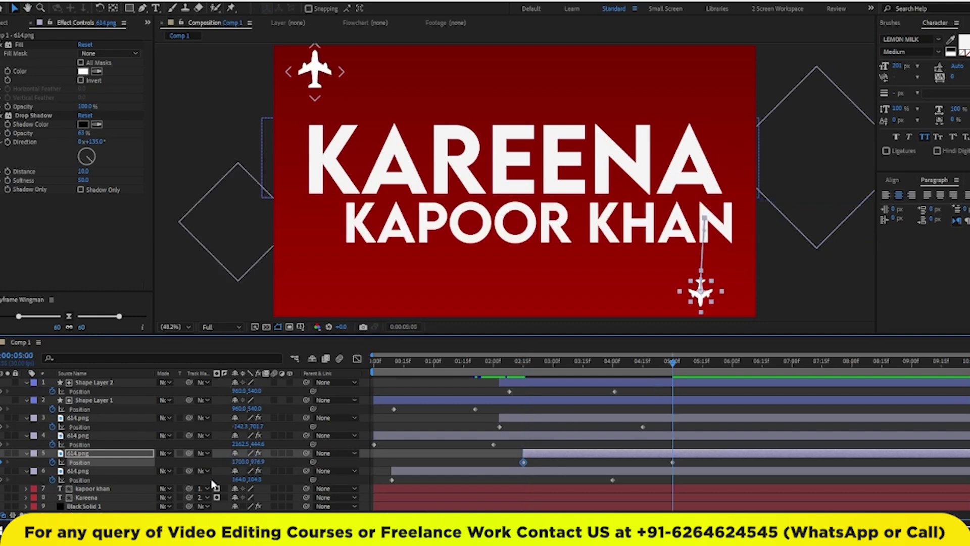
pyautogui.click(241, 462)
pyautogui.write('5')
pyautogui.press('Return')
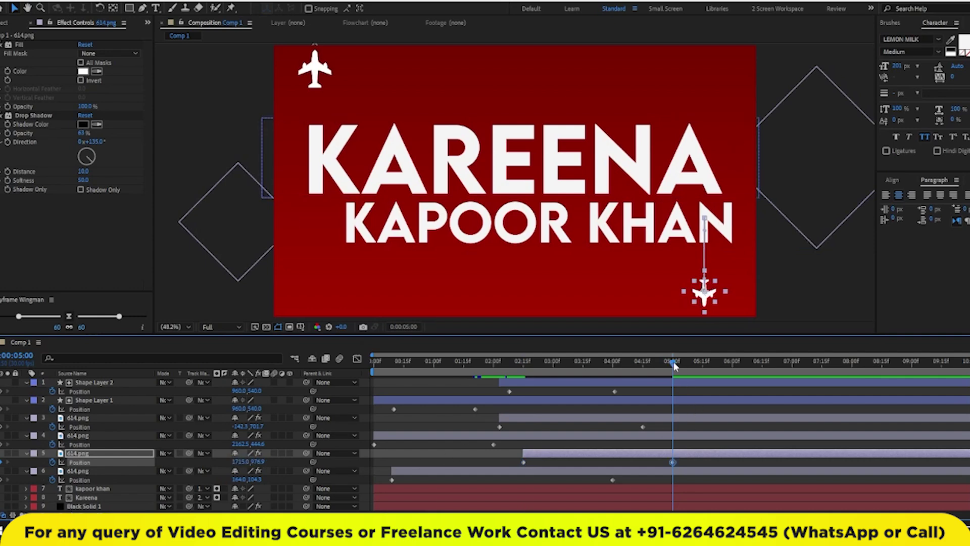
pyautogui.moveTo(673, 362)
pyautogui.mouseDown()
pyautogui.moveTo(544, 362)
pyautogui.moveTo(629, 372)
pyautogui.mouseUp()
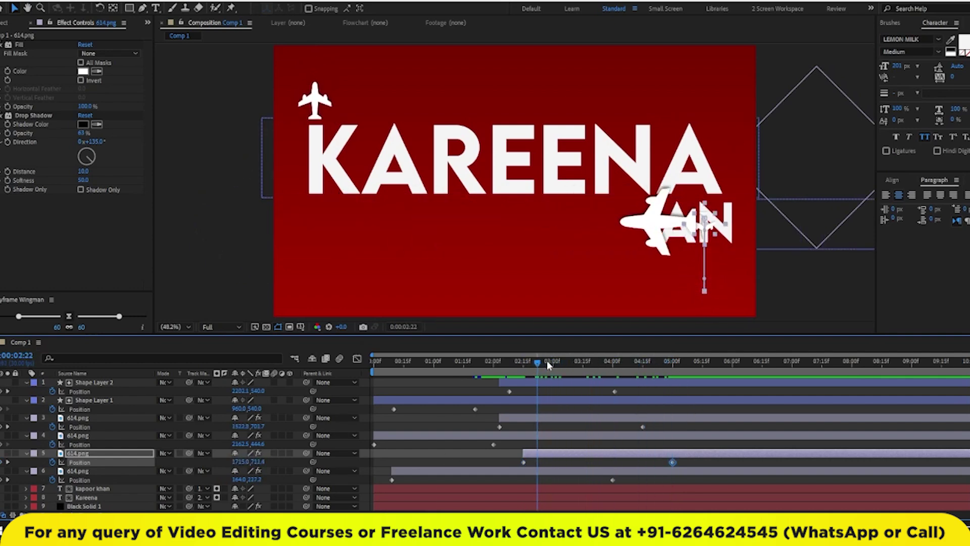
pyautogui.press('space')
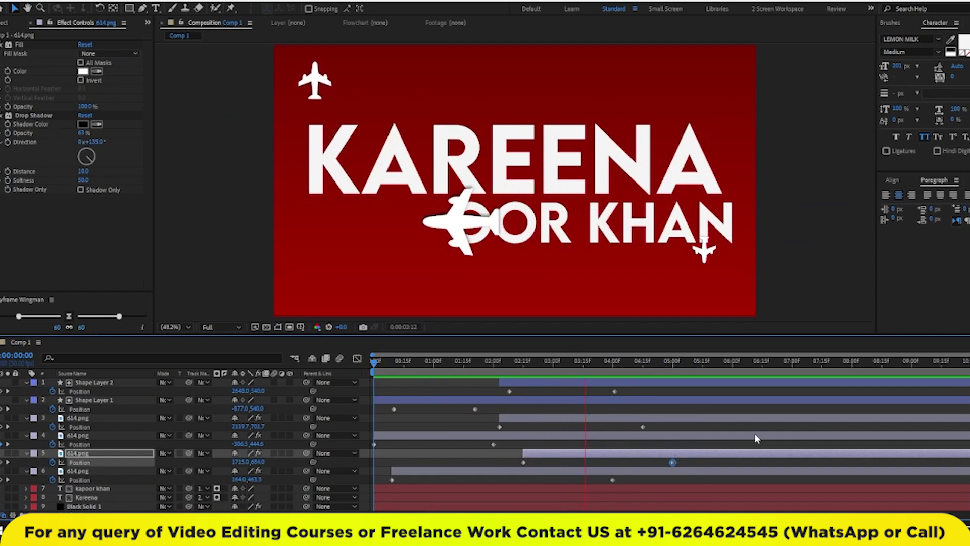
# Move layer 5's second Position keyframe later so the plane drifts slower, then preview it.
pyautogui.press('space')
pyautogui.click(676, 466)
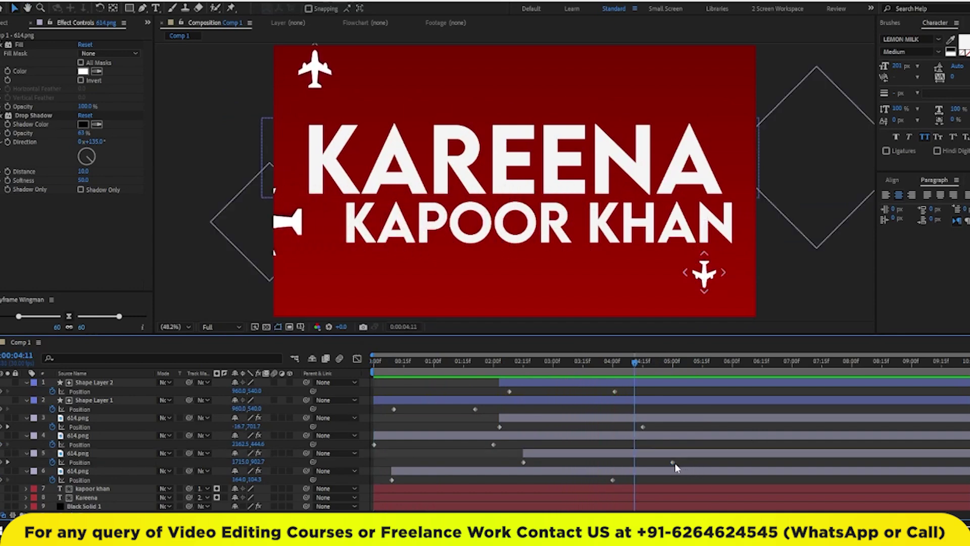
pyautogui.moveTo(673, 463); pyautogui.dragTo(739, 463)
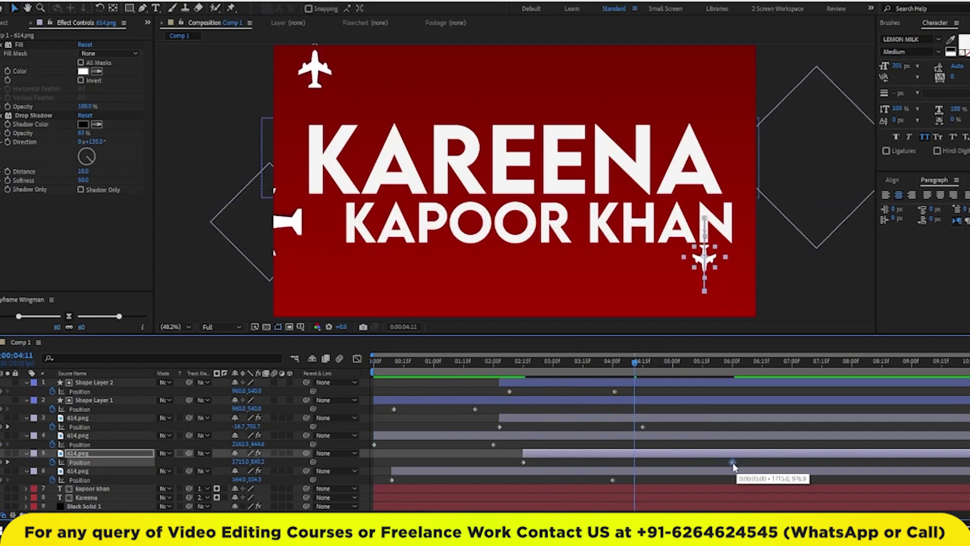
pyautogui.moveTo(567, 361); pyautogui.dragTo(516, 362)
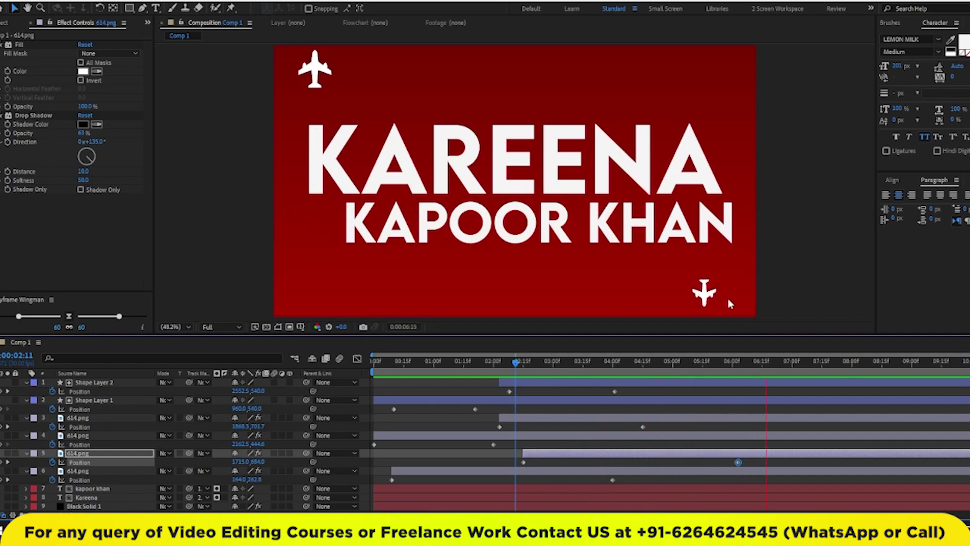
pyautogui.click(556, 361)
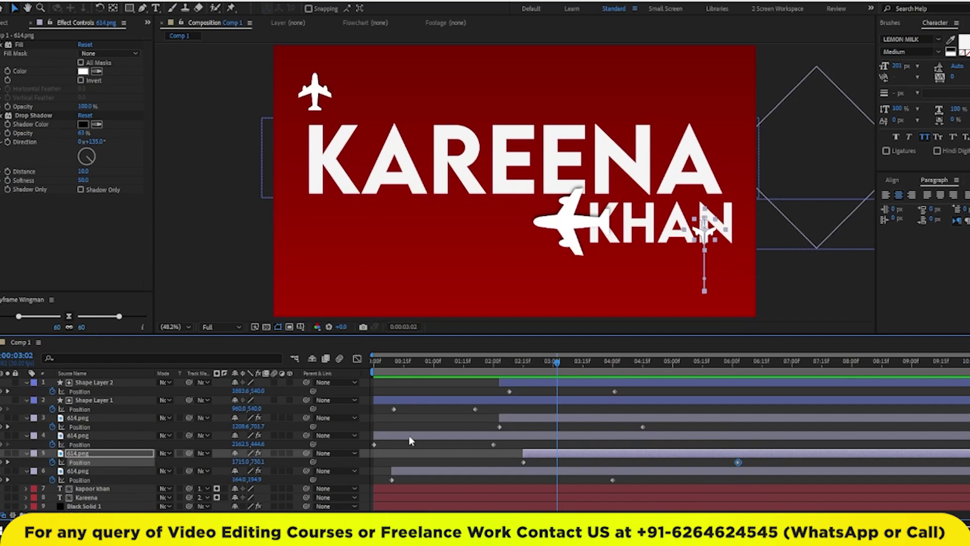
pyautogui.click(376, 487)
# Create shapes from the kapoor khan text layer, producing kapoor khan Outlines.
pyautogui.click(91, 489)
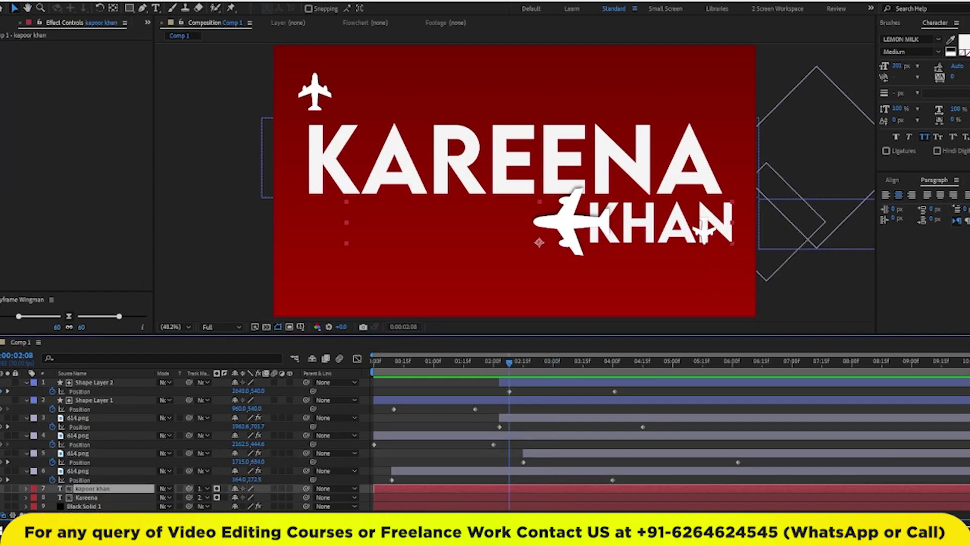
pyautogui.rightClick(105, 492)
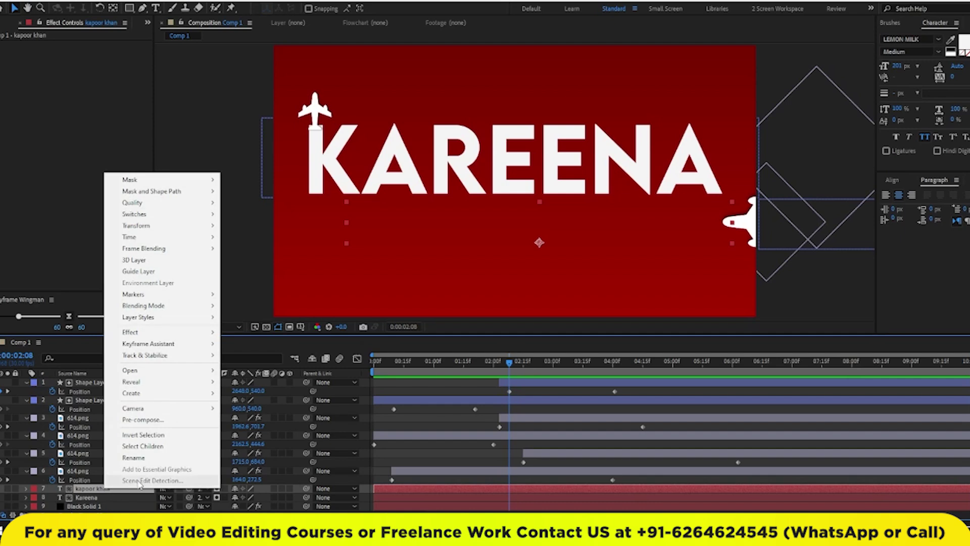
pyautogui.moveTo(171, 400)
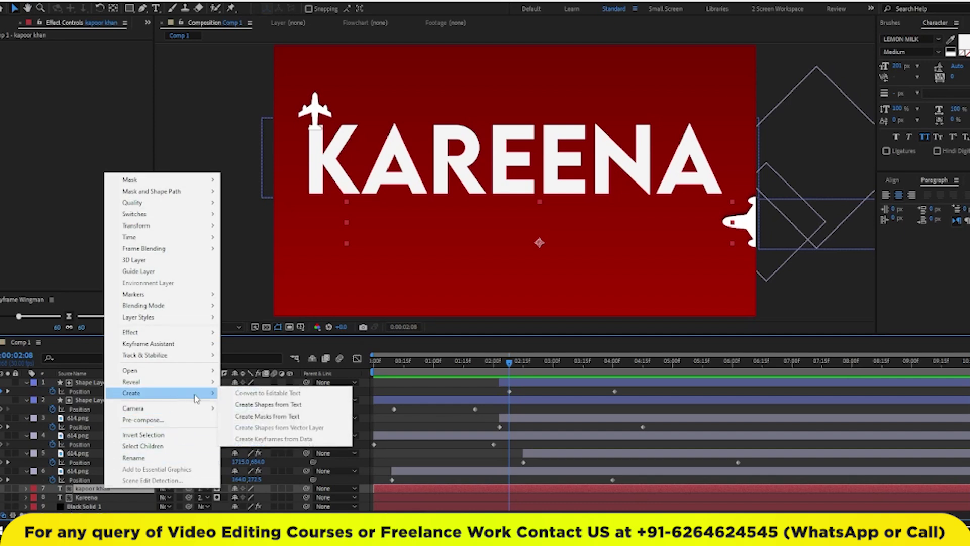
pyautogui.click(274, 406)
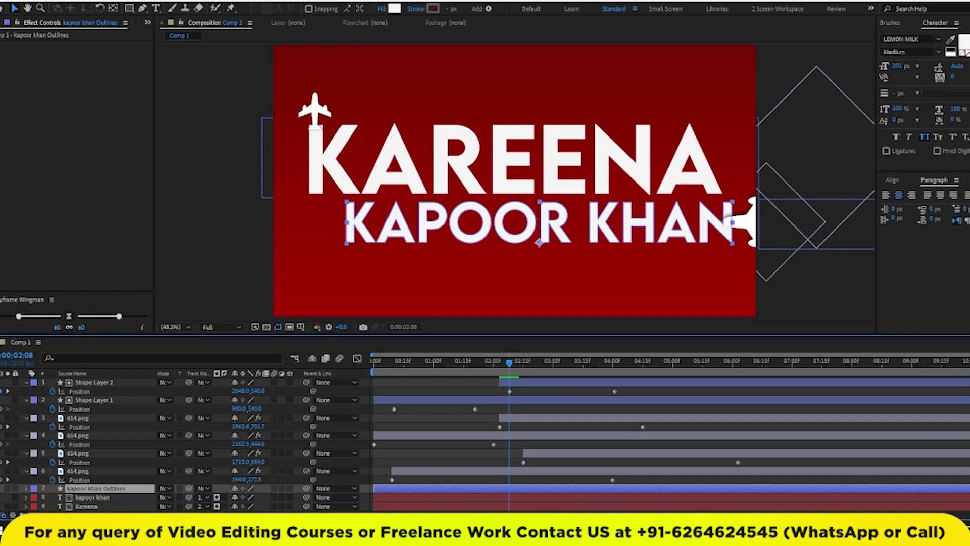
# Create shapes from the Kareena text layer, producing Kareena Outlines.
pyautogui.scroll(-1, 96, 508)
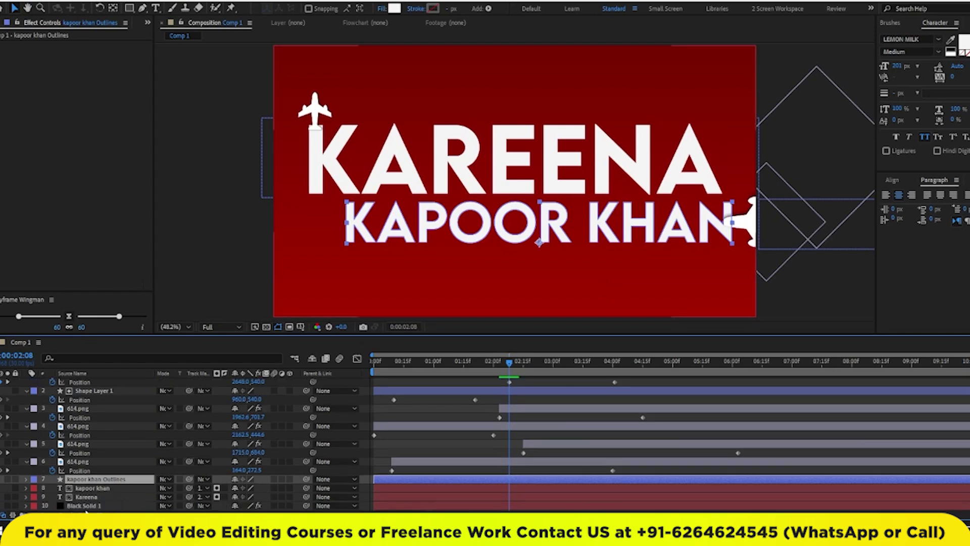
pyautogui.click(90, 497)
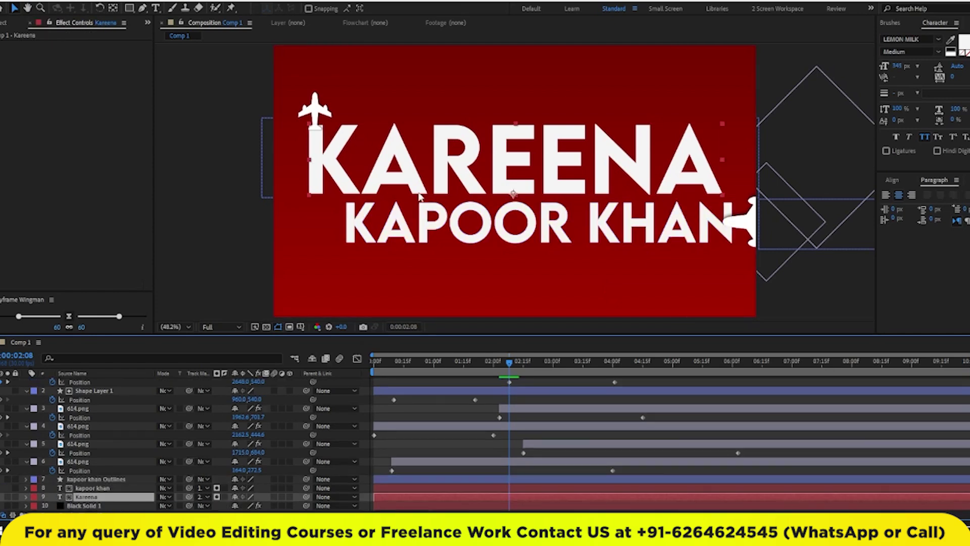
pyautogui.rightClick(82, 499)
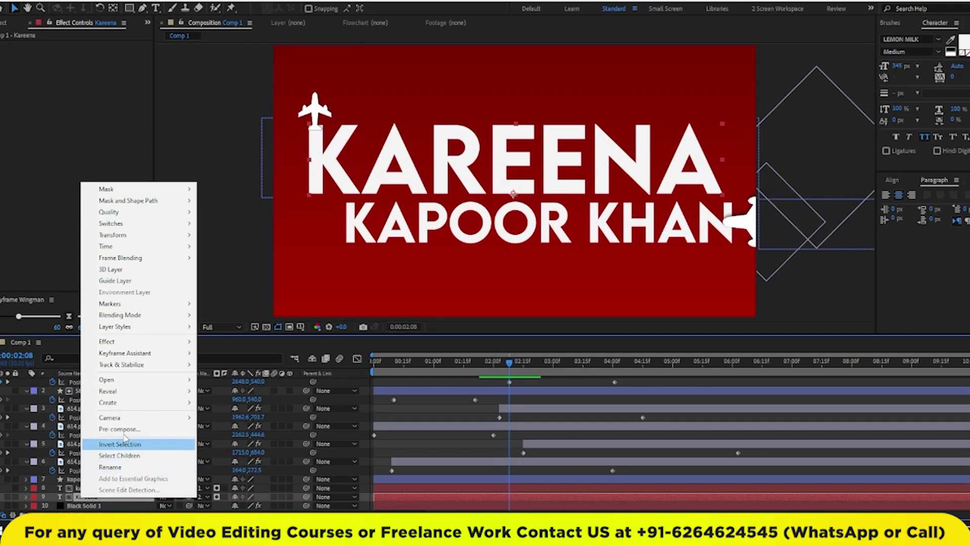
pyautogui.moveTo(160, 404)
pyautogui.click(248, 414)
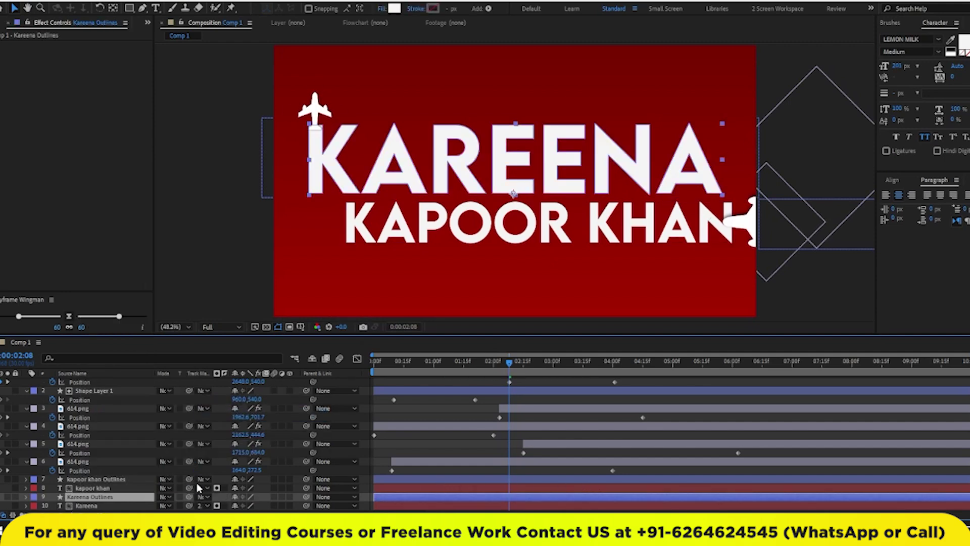
# Delete the original kapoor khan text layer and select the original Kareena text layer.
pyautogui.click(92, 488)
pyautogui.press('Delete')
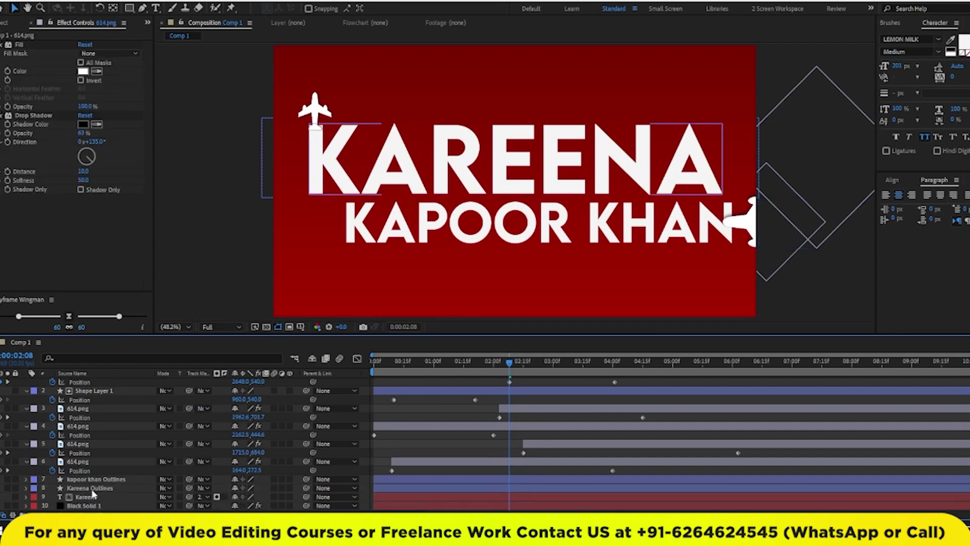
pyautogui.click(94, 497)
# Delete the original Kareena text layer, leaving only the two Outlines layers.
pyautogui.press('Delete')
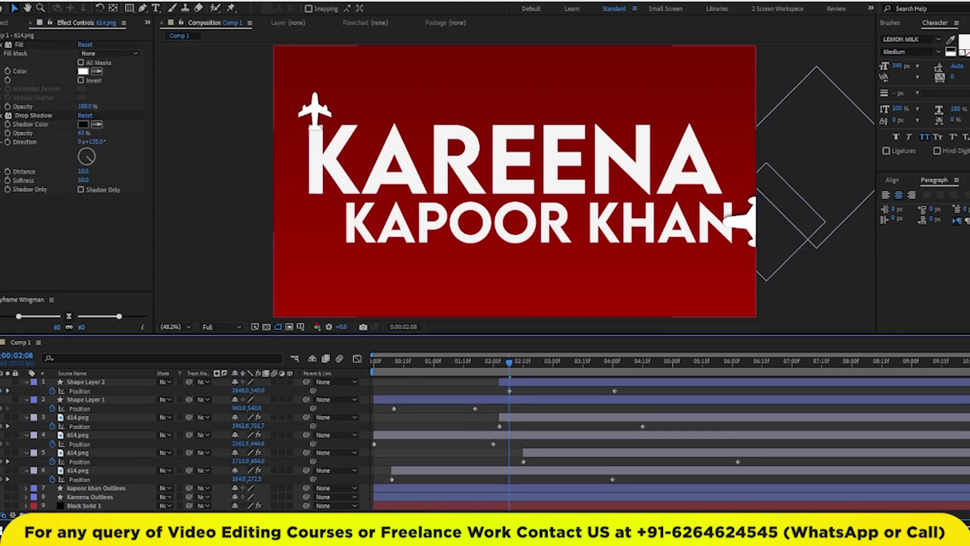
pyautogui.click(419, 493)
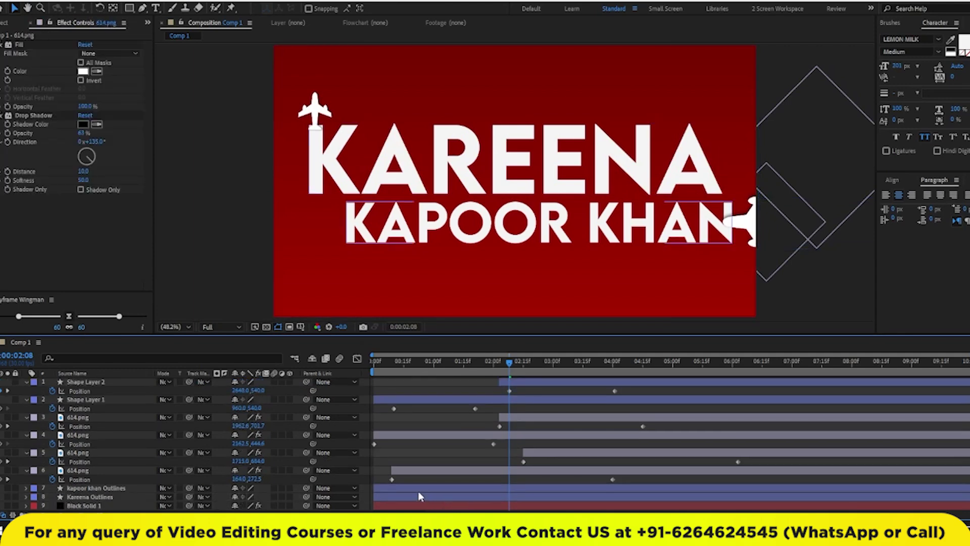
pyautogui.click(419, 490)
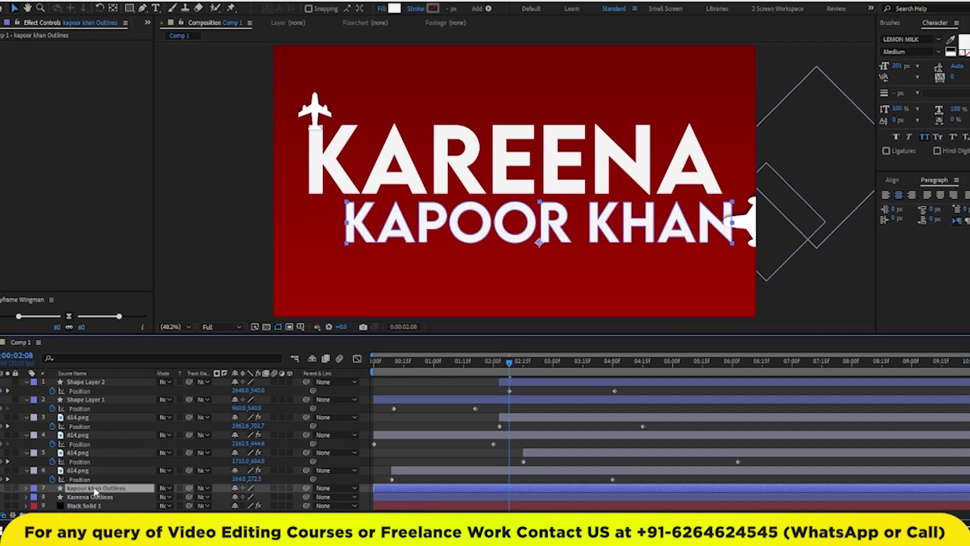
# Matte Kareena Outlines to Shape Layer 1 and kapoor khan Outlines to Shape Layer 2, then preview from 0:00.
pyautogui.click(101, 497)
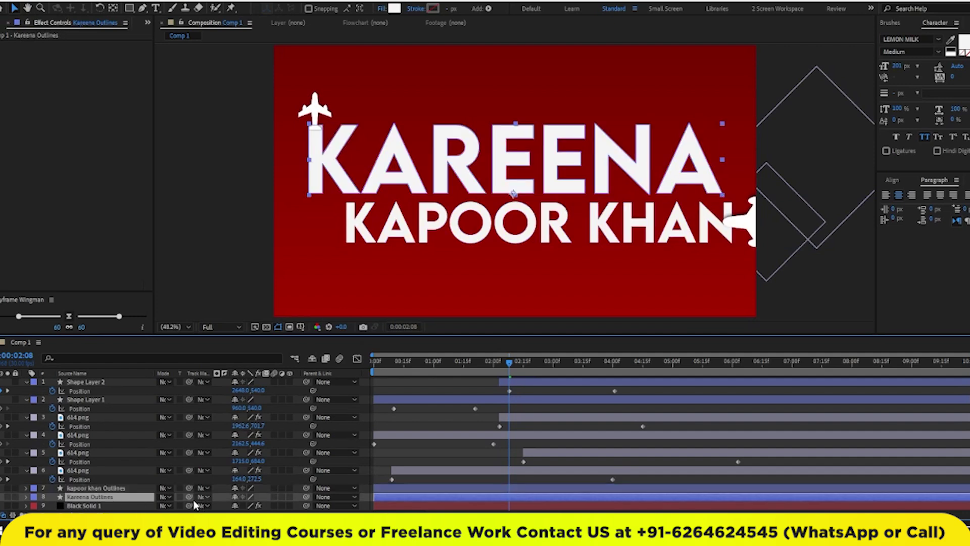
pyautogui.moveTo(190, 498); pyautogui.dragTo(114, 398)
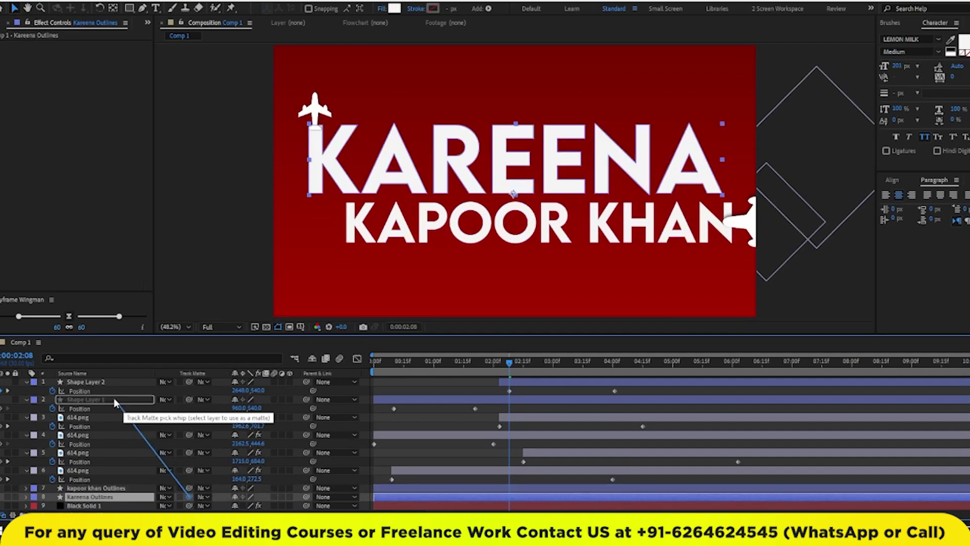
pyautogui.click(101, 488)
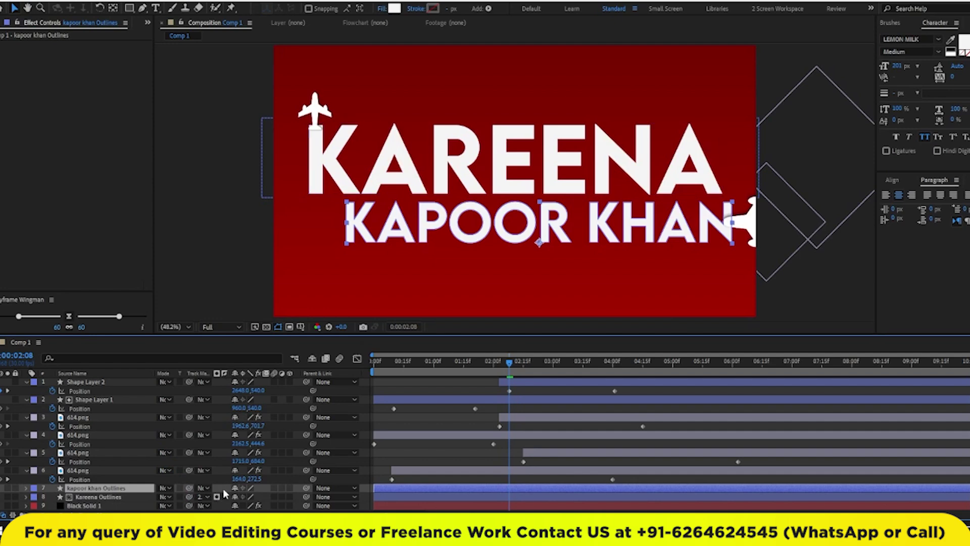
pyautogui.moveTo(189, 489); pyautogui.dragTo(112, 386)
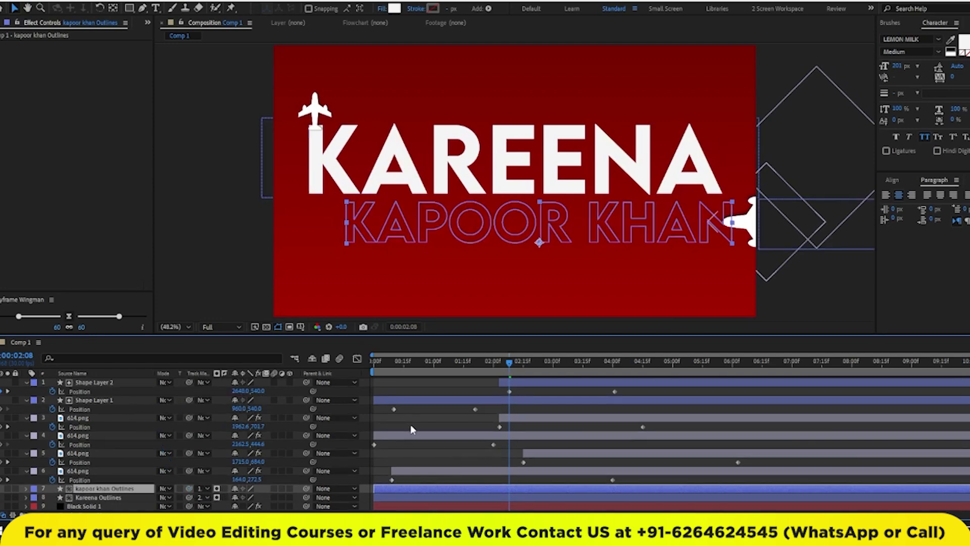
pyautogui.moveTo(510, 361); pyautogui.dragTo(364, 360)
pyautogui.press('space')
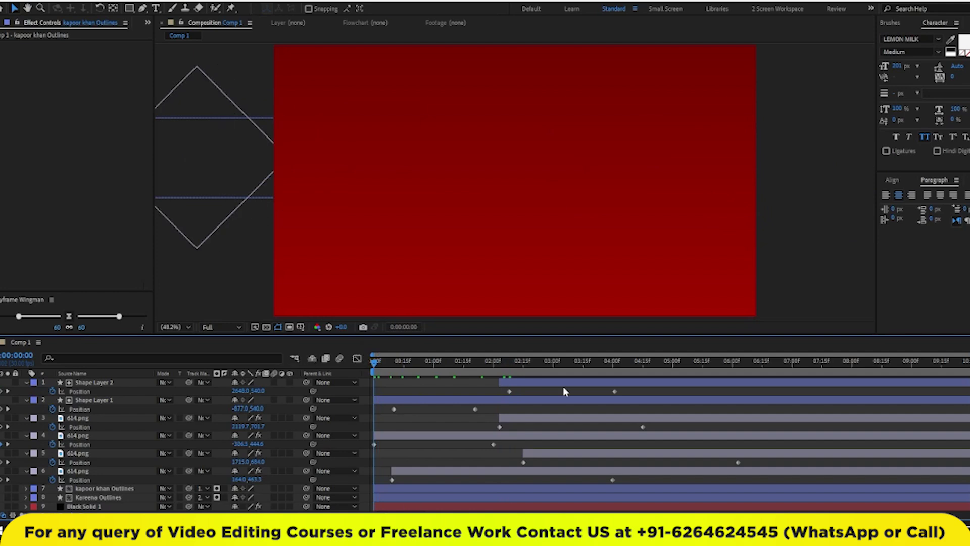
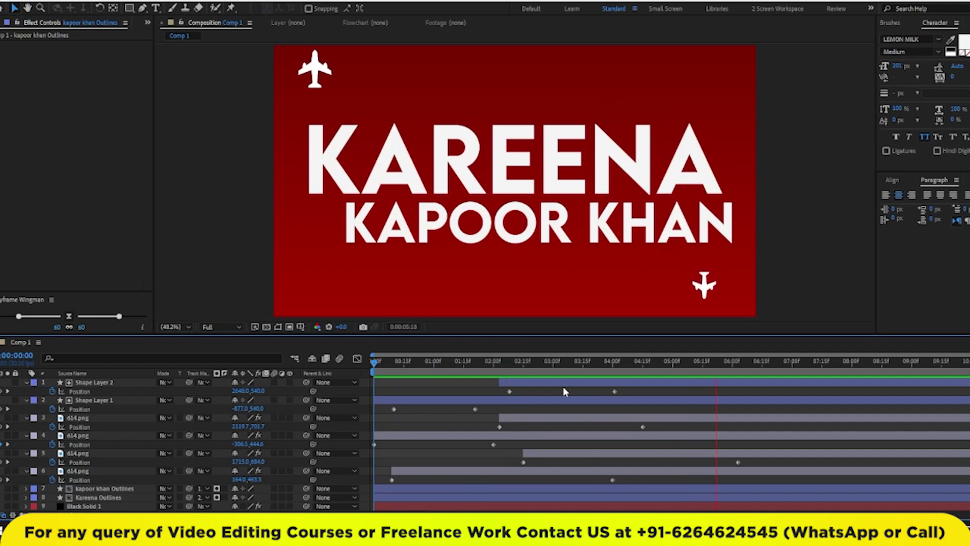
# Reveal the Path property of the K letter group in Kareena Outlines.
pyautogui.click(337, 169)
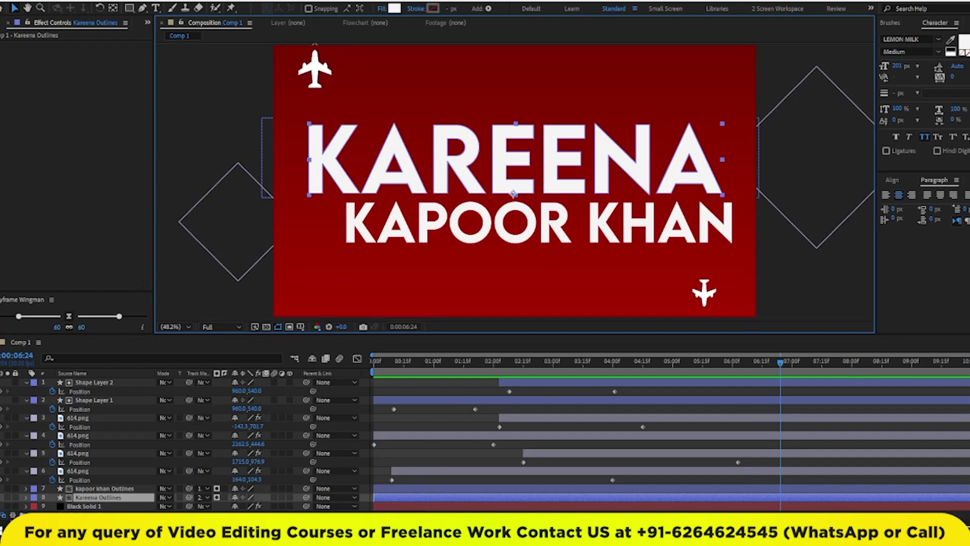
pyautogui.click(27, 498)
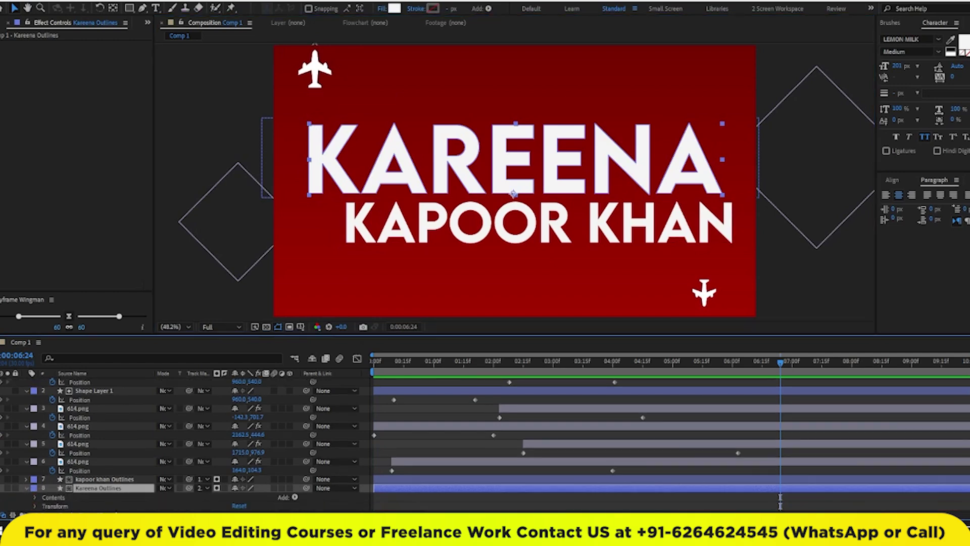
pyautogui.click(35, 498)
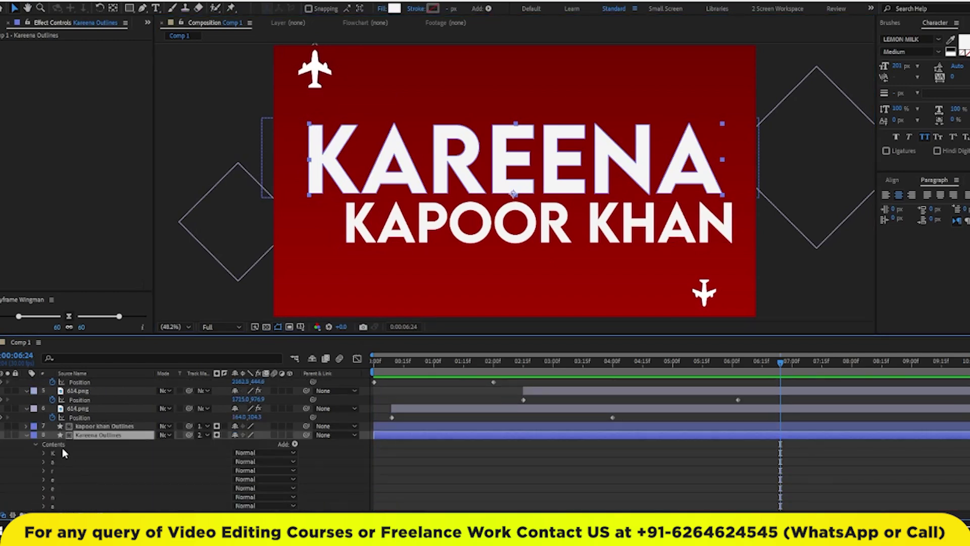
pyautogui.click(48, 452)
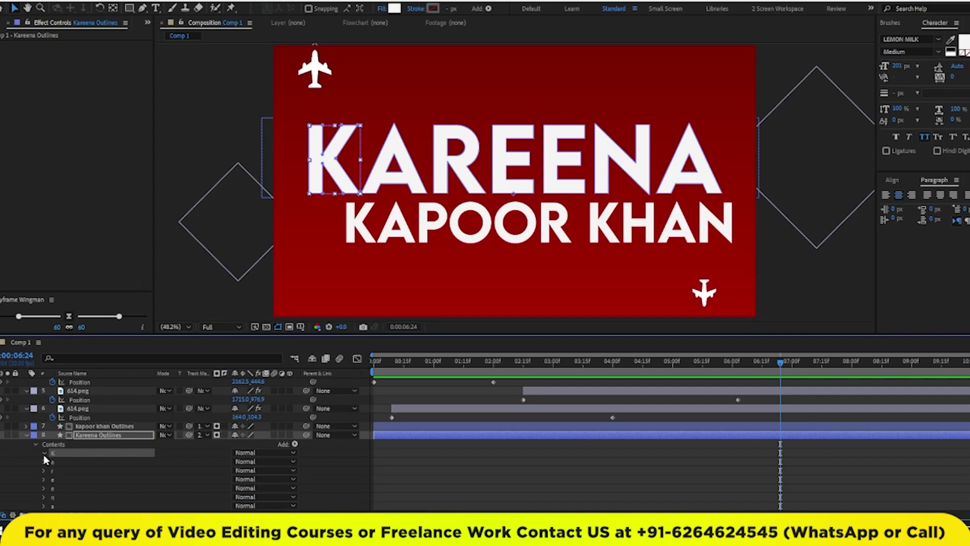
pyautogui.click(45, 454)
pyautogui.click(53, 462)
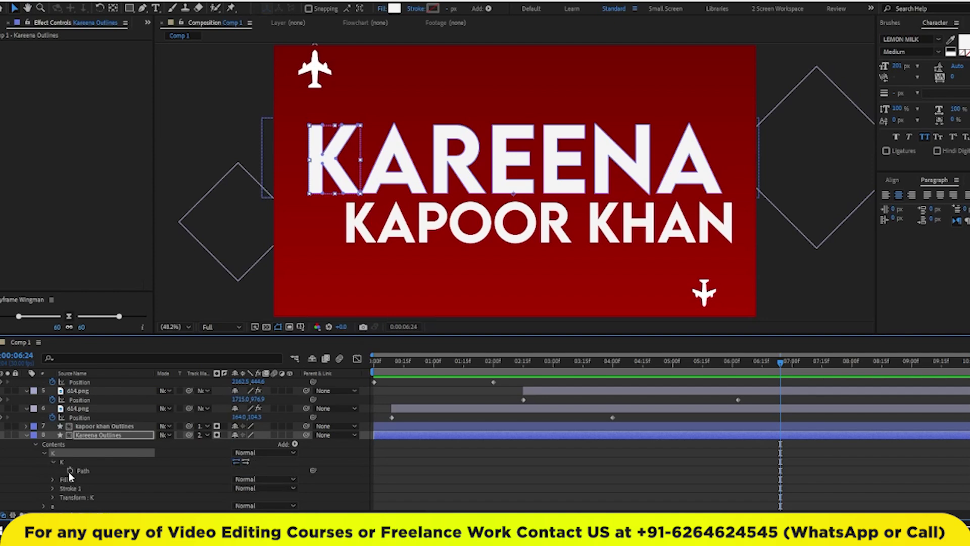
# Set a Path keyframe on the K at 0:00 and move the time to about 4:04.
pyautogui.press('Home')
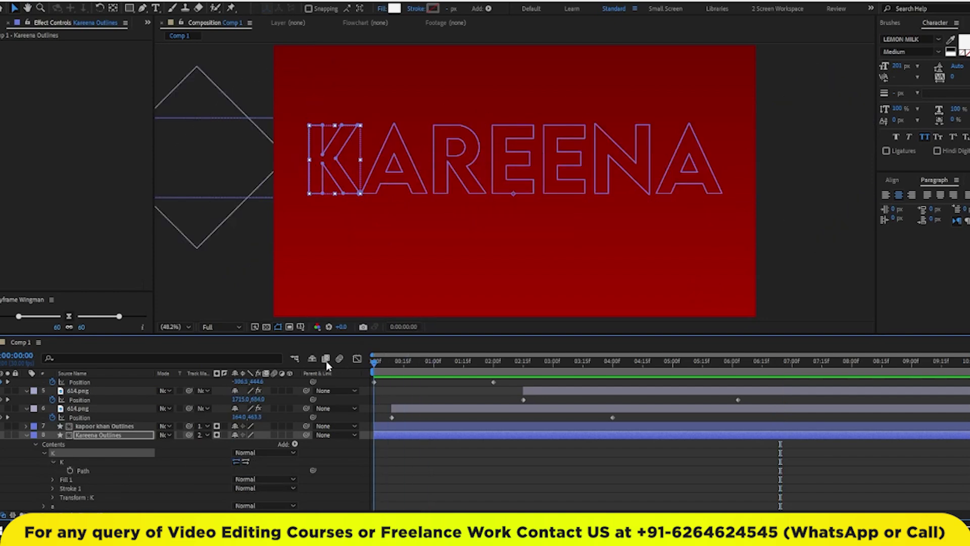
pyautogui.click(70, 470)
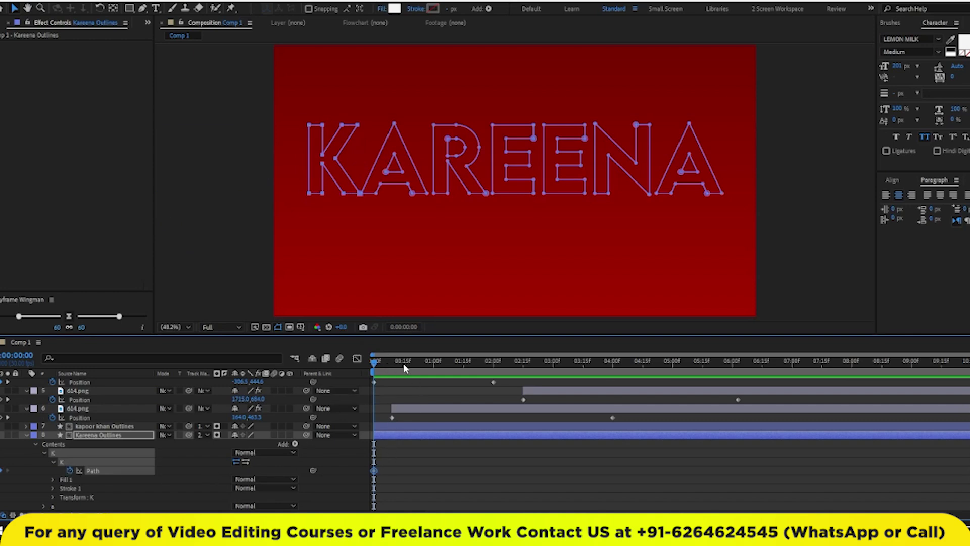
pyautogui.click(432, 365)
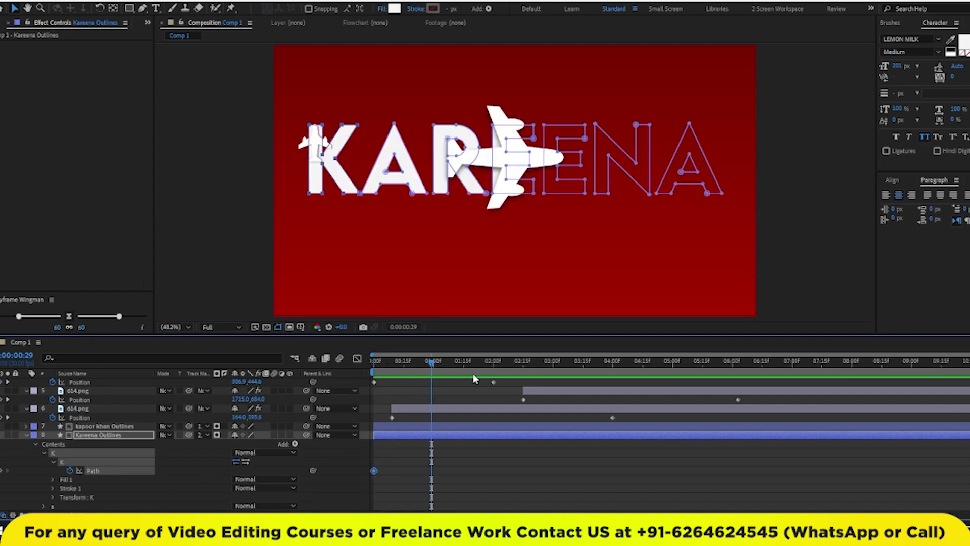
pyautogui.moveTo(470, 363)
pyautogui.mouseDown()
pyautogui.moveTo(628, 376)
pyautogui.moveTo(613, 372)
pyautogui.mouseUp()
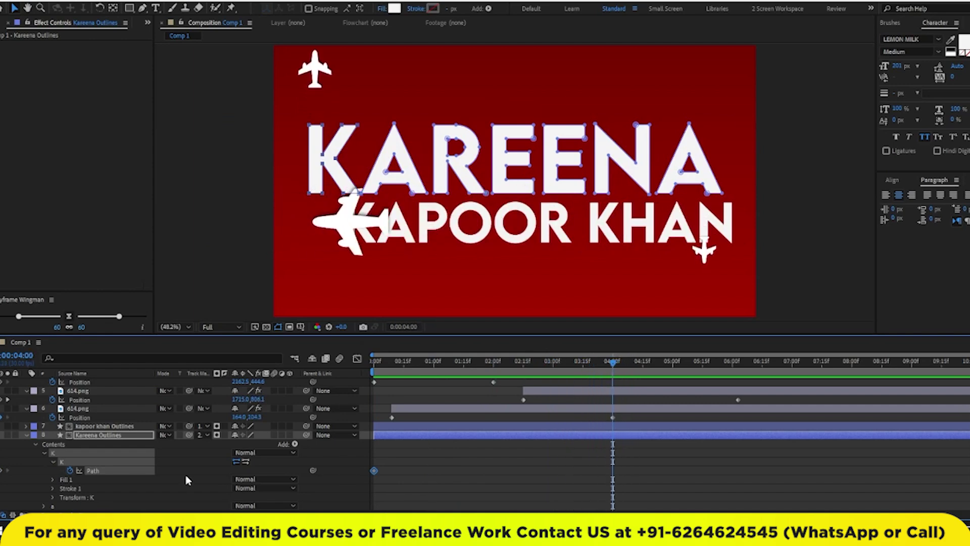
pyautogui.click(143, 9)
# Drag the K's left stem vertices up to the top plane, then rewind to review.
pyautogui.click(467, 435)
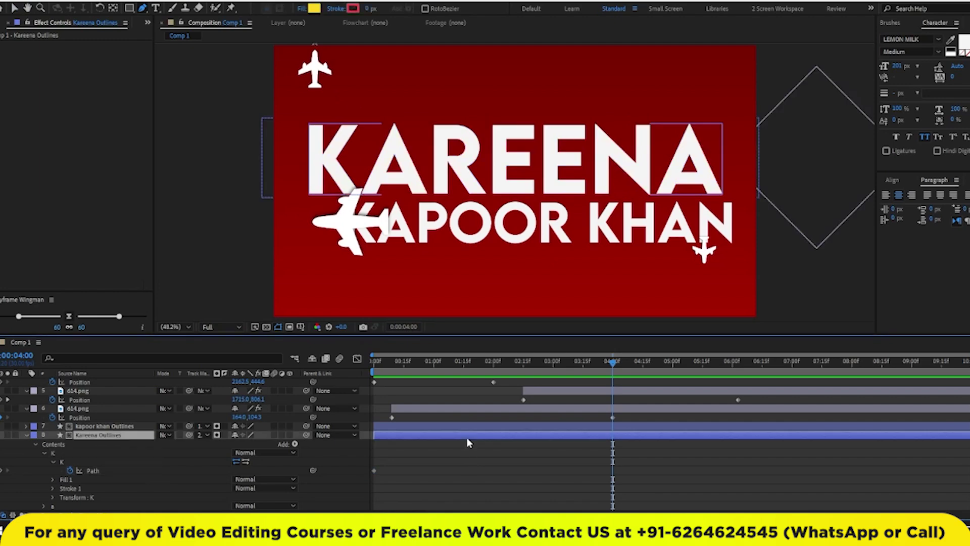
pyautogui.click(324, 130)
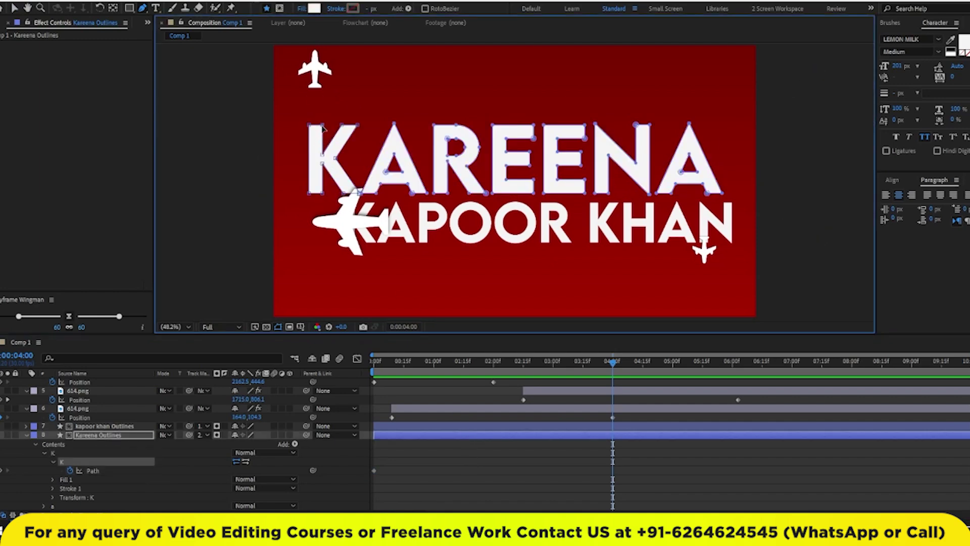
pyautogui.moveTo(312, 129); pyautogui.dragTo(314, 71)
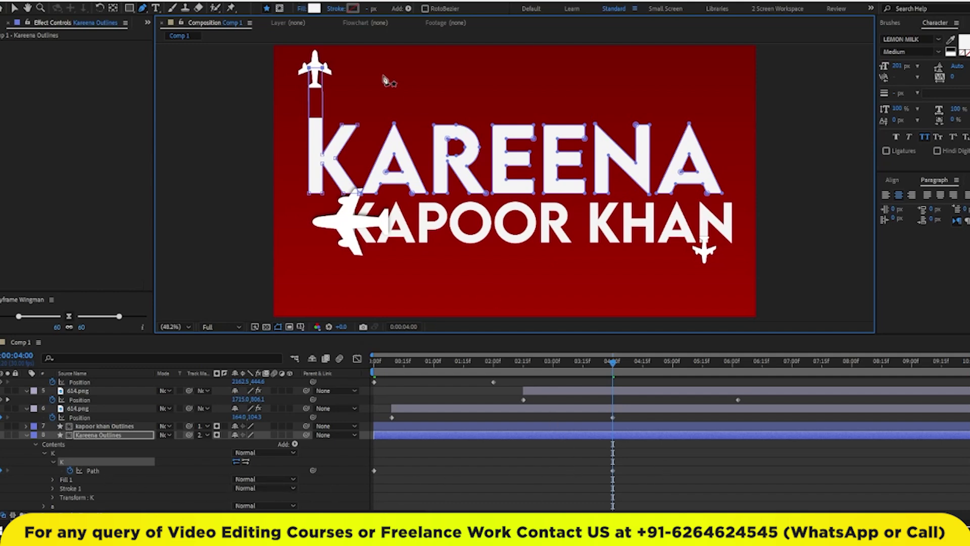
pyautogui.press('v')
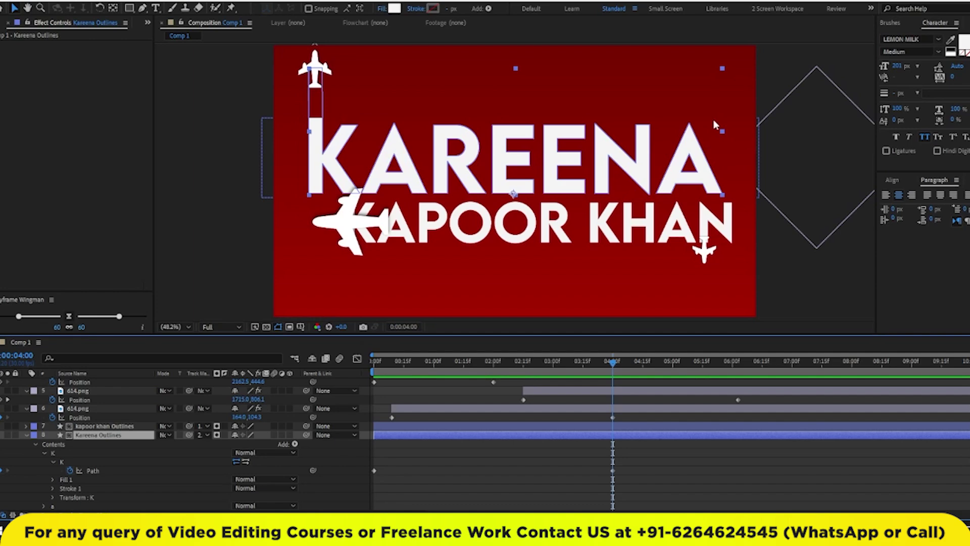
pyautogui.moveTo(524, 368)
pyautogui.mouseDown()
pyautogui.moveTo(338, 365)
pyautogui.moveTo(458, 366)
pyautogui.moveTo(386, 365)
pyautogui.moveTo(489, 379)
pyautogui.mouseUp()
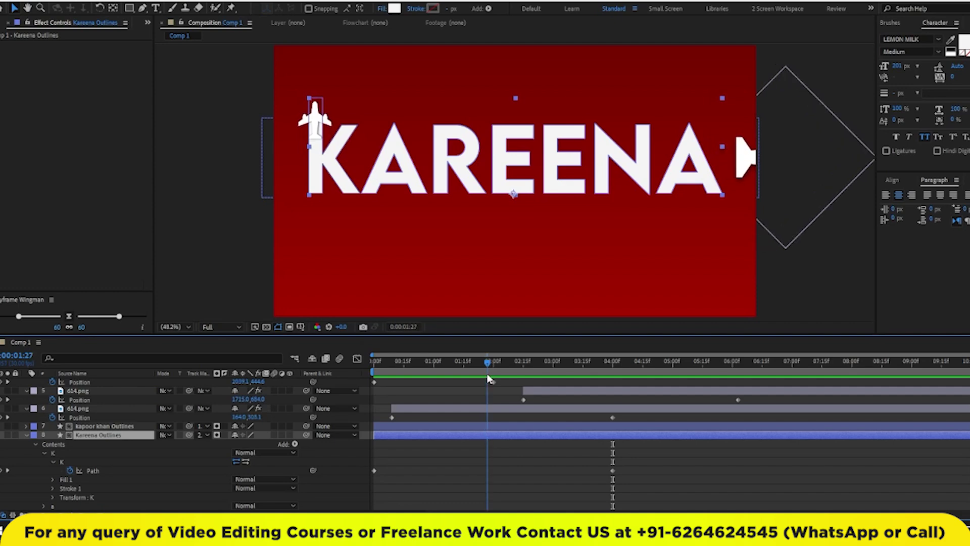
pyautogui.click(493, 382)
pyautogui.hotkey('ctrl', 'shift', 'd')
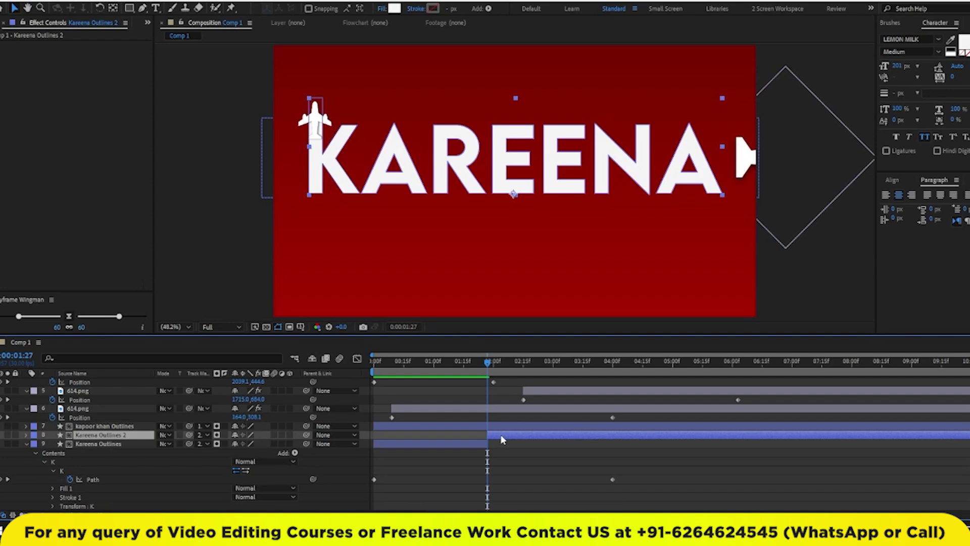
pyautogui.click(203, 435)
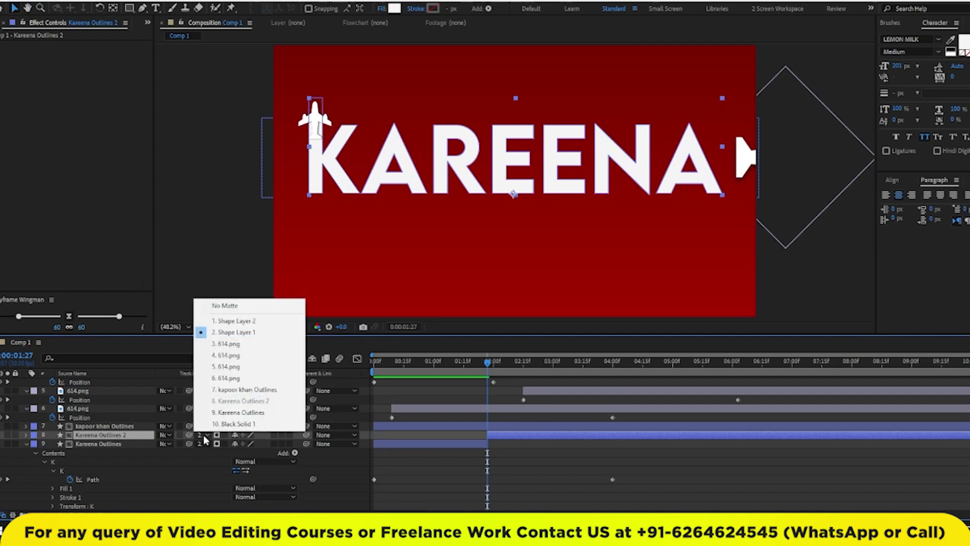
pyautogui.click(238, 306)
pyautogui.click(554, 508)
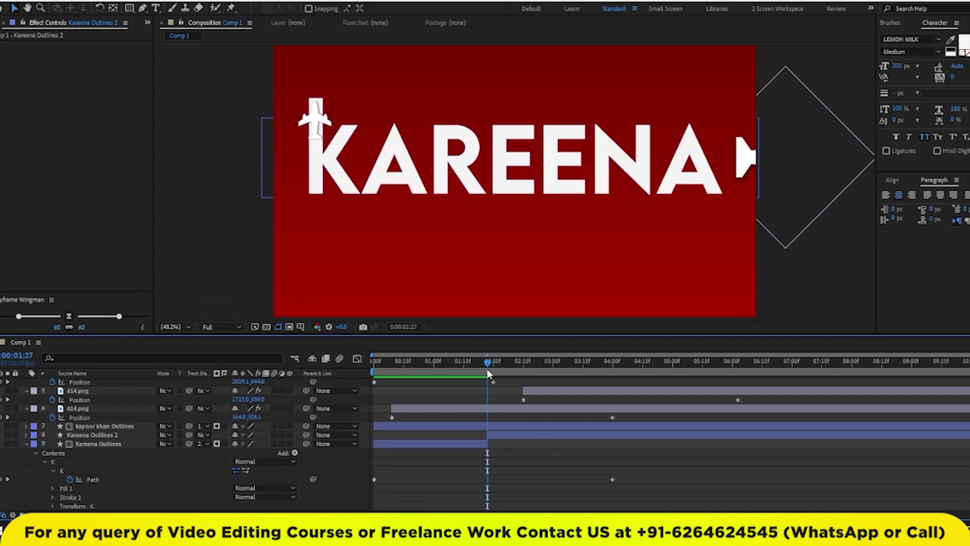
pyautogui.moveTo(488, 371)
pyautogui.mouseDown()
pyautogui.moveTo(443, 374)
pyautogui.moveTo(529, 387)
pyautogui.mouseUp()
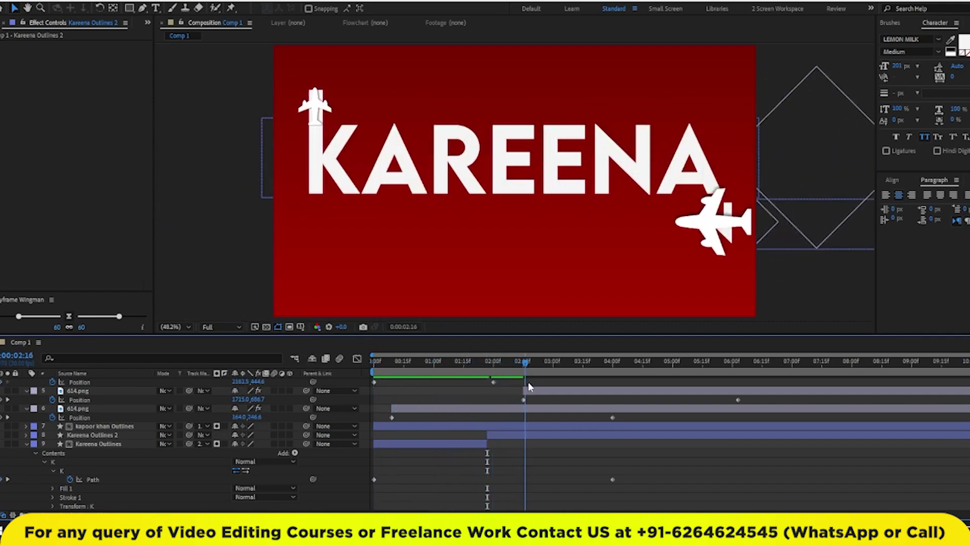
pyautogui.moveTo(529, 386)
pyautogui.mouseDown()
pyautogui.moveTo(655, 408)
pyautogui.moveTo(376, 384)
pyautogui.mouseUp()
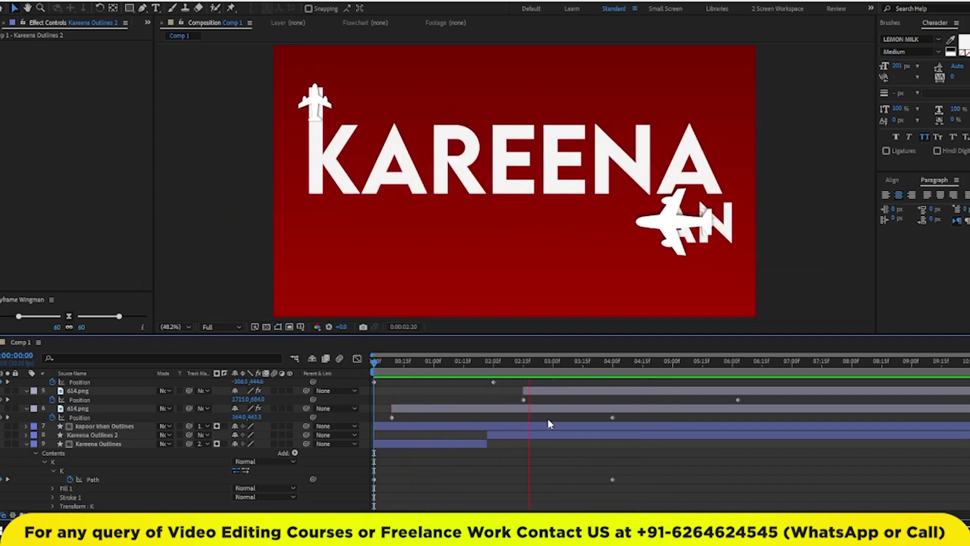
pyautogui.click(375, 489)
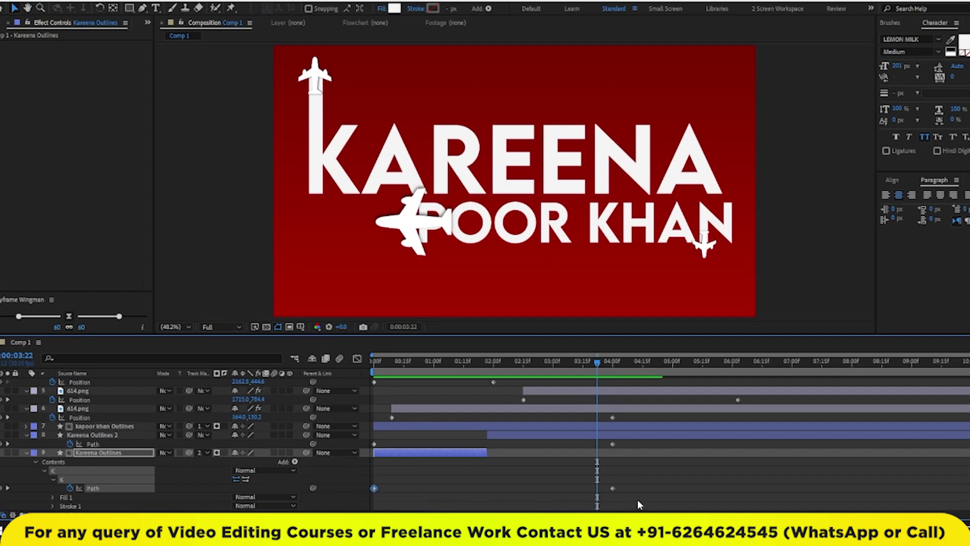
pyautogui.click(613, 489)
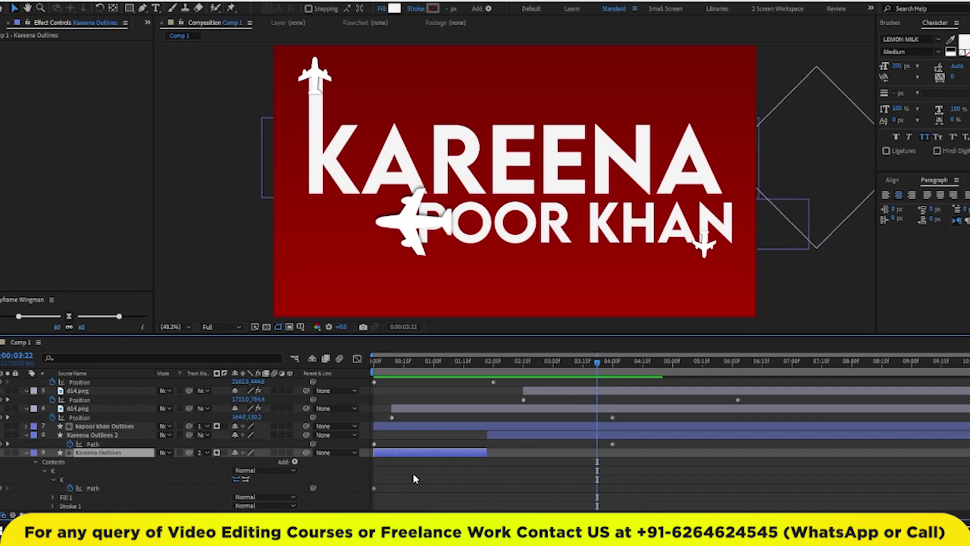
pyautogui.click(423, 452)
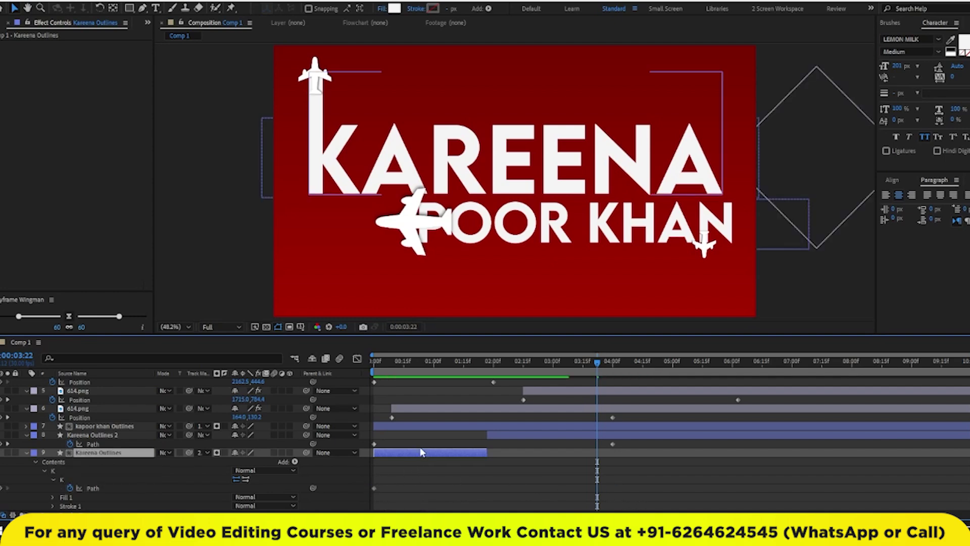
pyautogui.moveTo(374, 444); pyautogui.dragTo(487, 443)
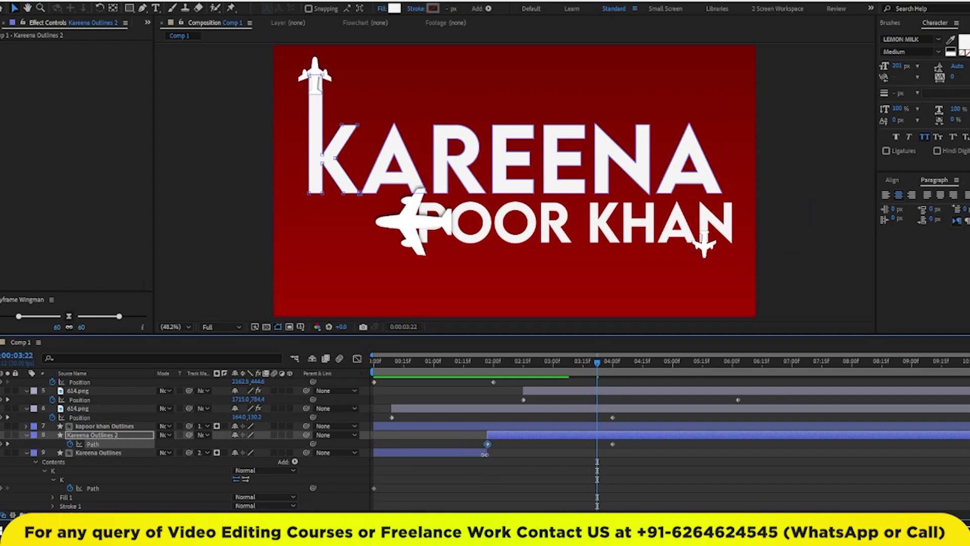
pyautogui.moveTo(490, 362); pyautogui.dragTo(374, 361)
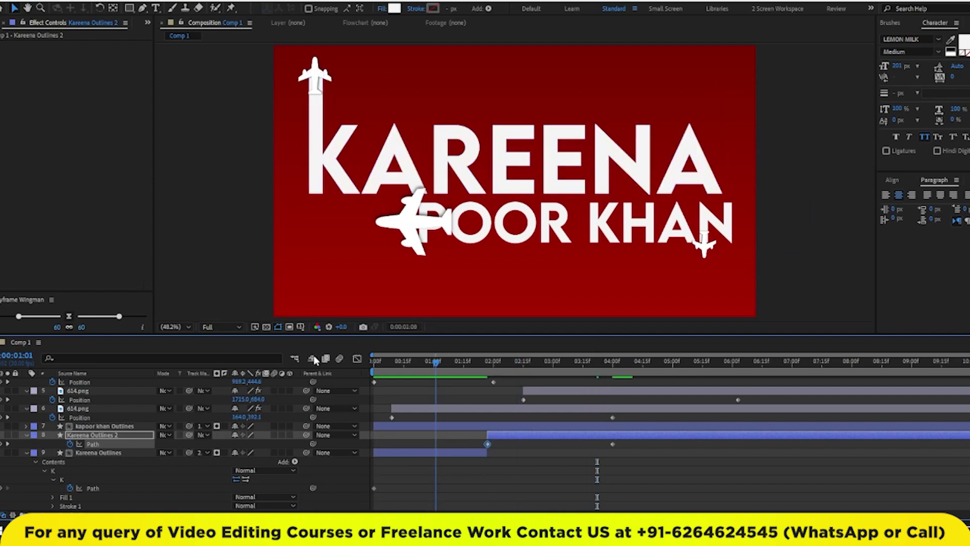
pyautogui.press('space')
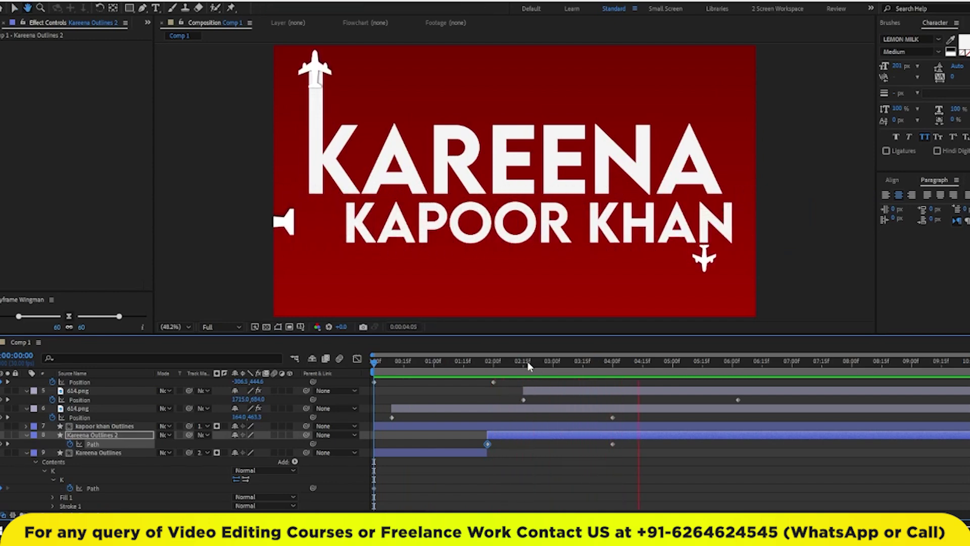
# Trim Kareena Outlines to end at 1:15 and start Kareena Outlines 2 at 1:15.
pyautogui.moveTo(495, 361); pyautogui.dragTo(478, 361)
pyautogui.moveTo(465, 363); pyautogui.dragTo(462, 363)
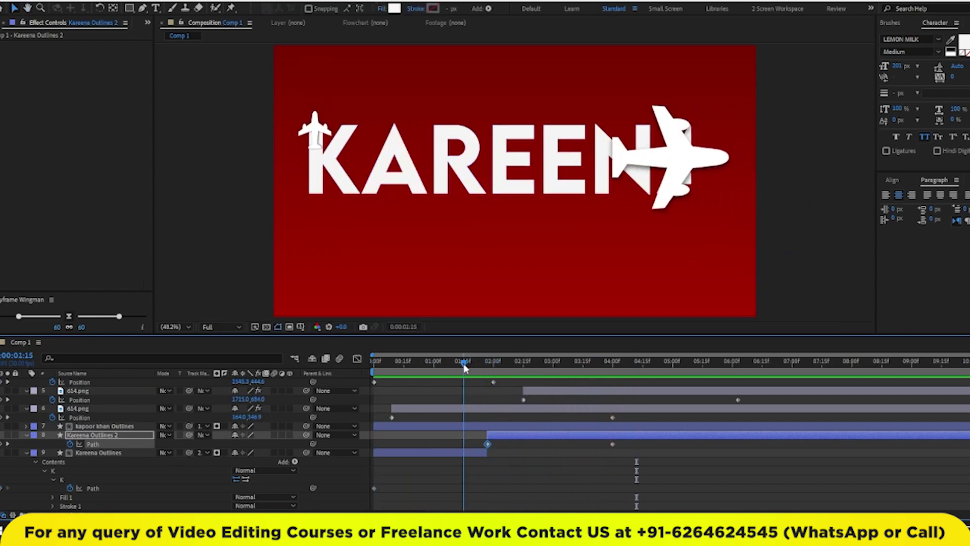
pyautogui.moveTo(486, 452)
pyautogui.mouseDown()
pyautogui.moveTo(464, 452)
pyautogui.moveTo(465, 435)
pyautogui.moveTo(466, 447)
pyautogui.mouseUp()
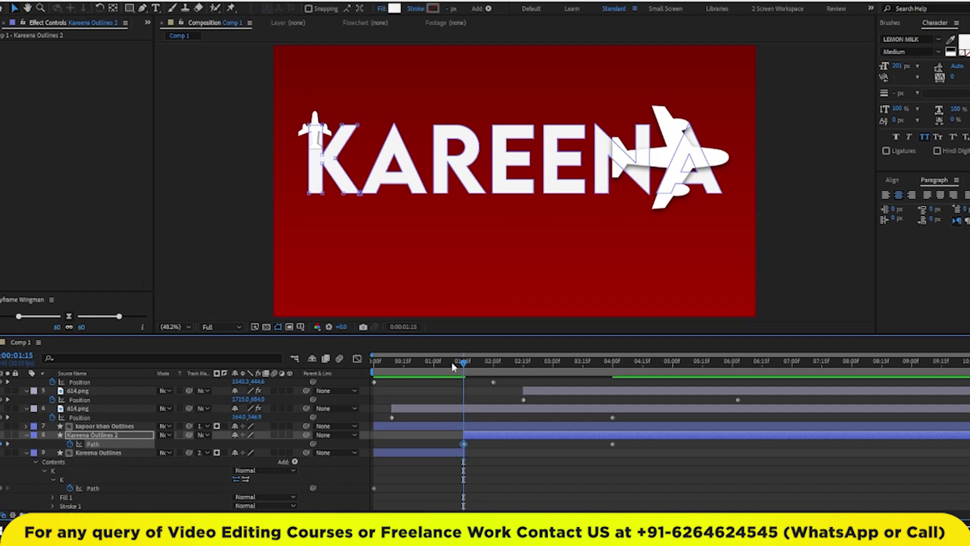
# Preview the title animation from the first frame.
pyautogui.press('Home')
pyautogui.press('space')
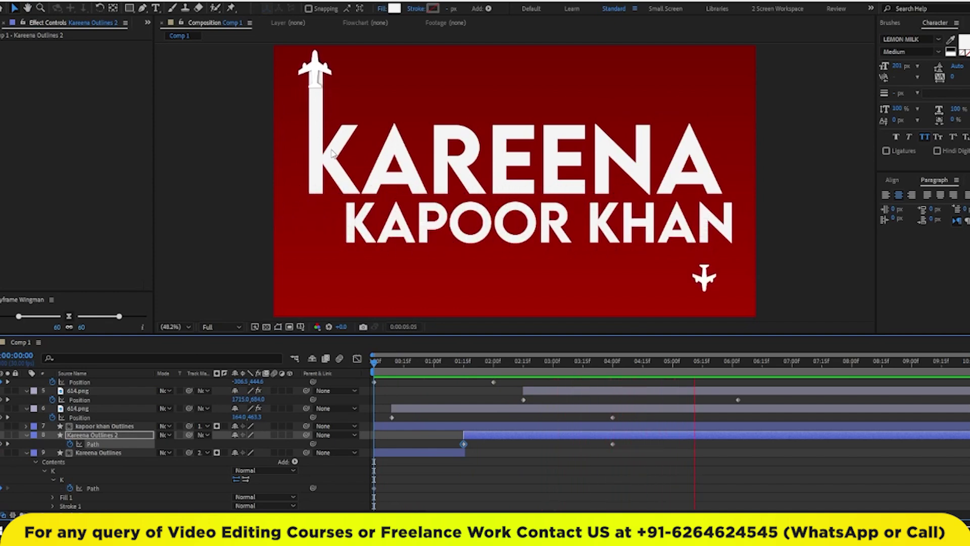
pyautogui.press('space')
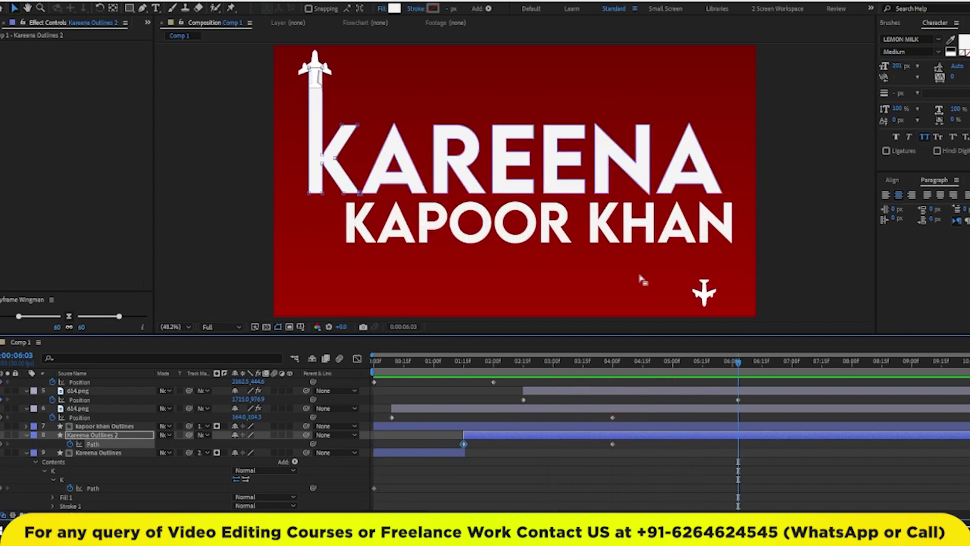
pyautogui.press('F2')
pyautogui.press('Home')
pyautogui.press('space')
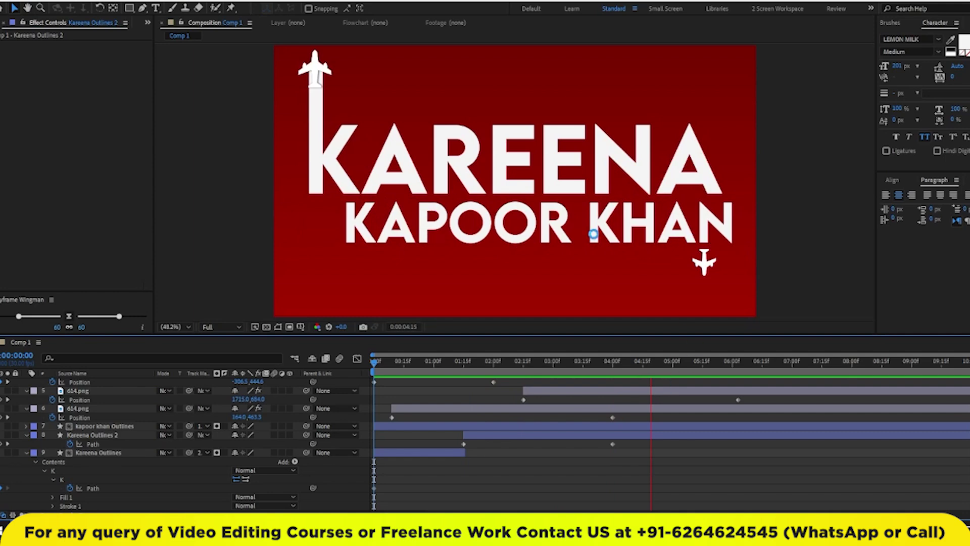
# Split the kapoor khan Outlines layer at 3:13 where the plane crosses KAPOOR.
pyautogui.click(498, 238)
pyautogui.click(666, 462)
pyautogui.click(650, 426)
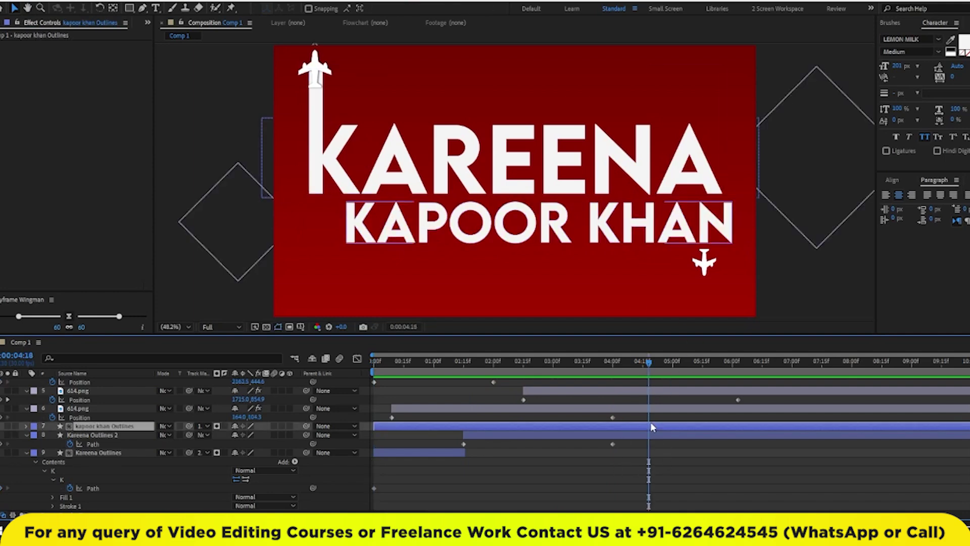
pyautogui.moveTo(650, 364); pyautogui.dragTo(550, 362)
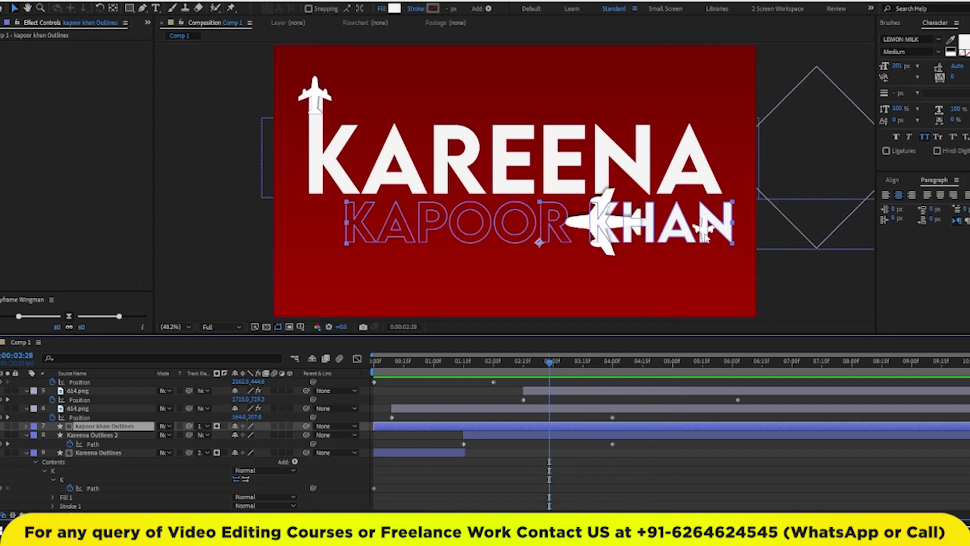
pyautogui.moveTo(549, 363); pyautogui.dragTo(568, 368)
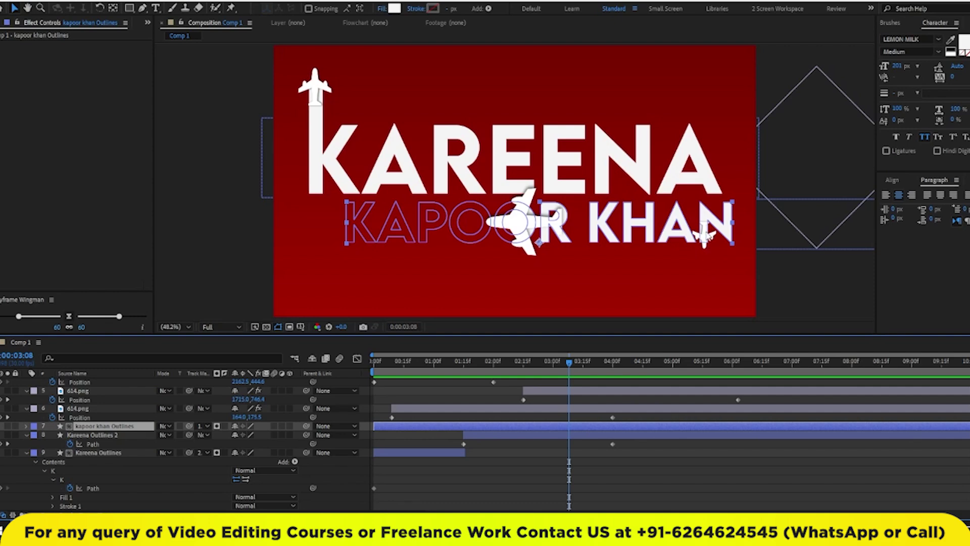
pyautogui.moveTo(569, 364); pyautogui.dragTo(580, 364)
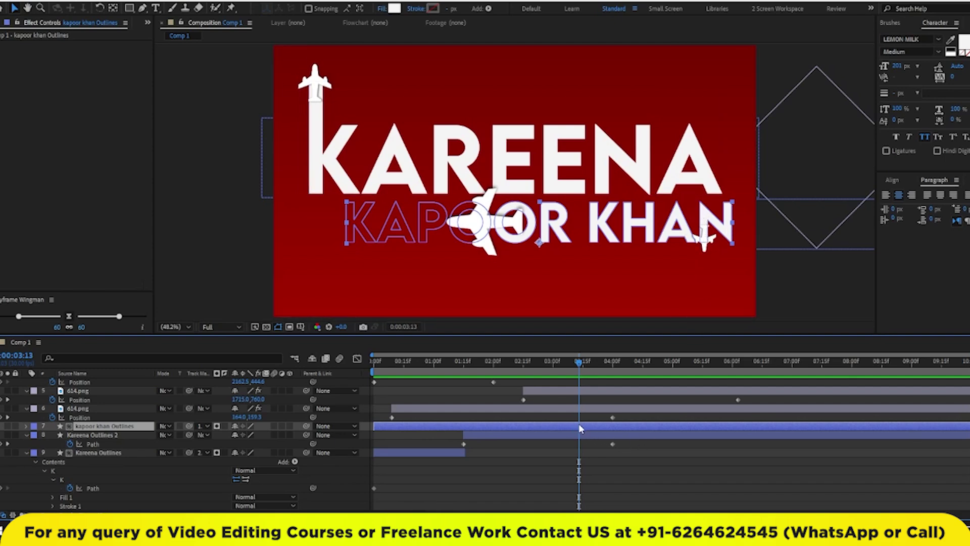
pyautogui.hotkey('ctrl', 'shift', 'd')
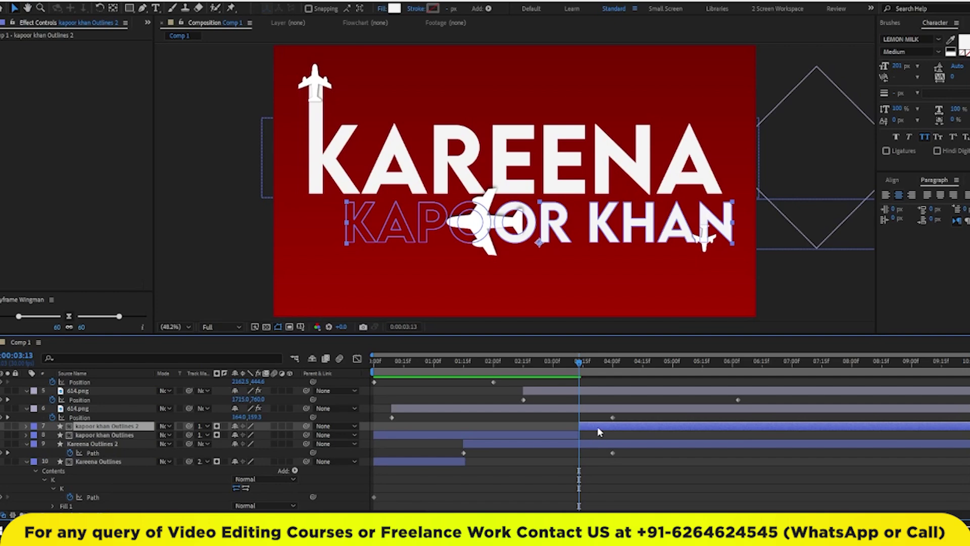
# Extend the first KAPOOR KHAN layer to 4:06 and set the new layer's Track Matte to none.
pyautogui.moveTo(580, 368); pyautogui.dragTo(628, 370)
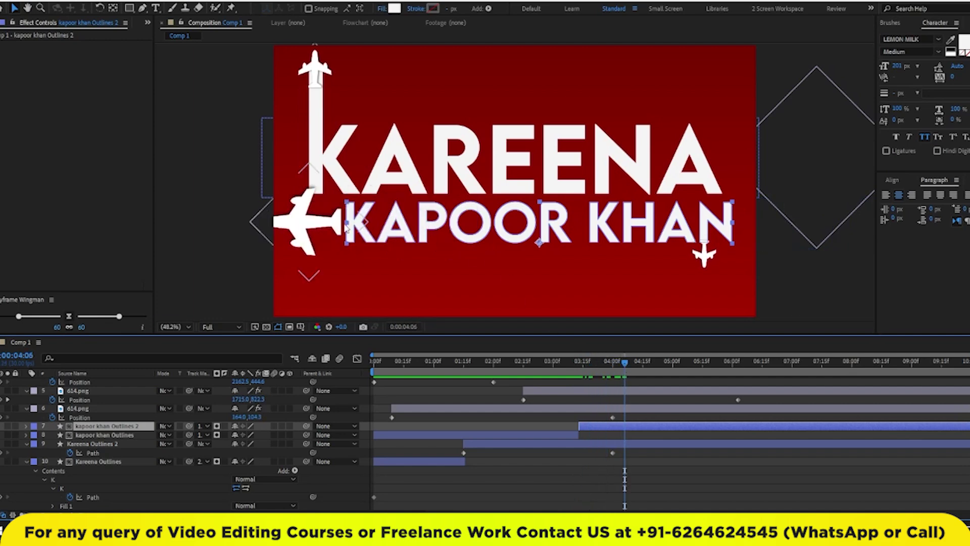
pyautogui.moveTo(578, 434); pyautogui.dragTo(624, 427)
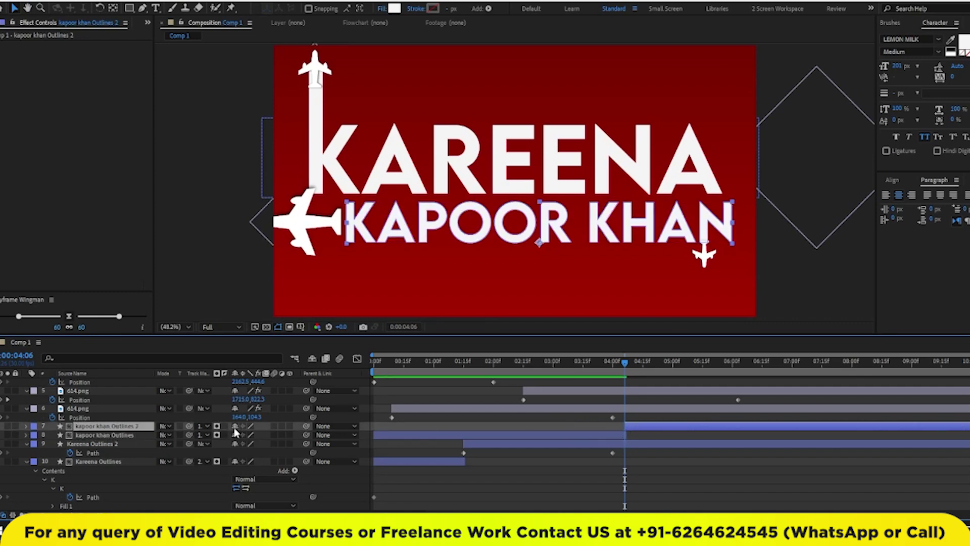
pyautogui.click(203, 426)
pyautogui.click(235, 286)
# Shift the lower 614.png plane layer later in time.
pyautogui.click(650, 392)
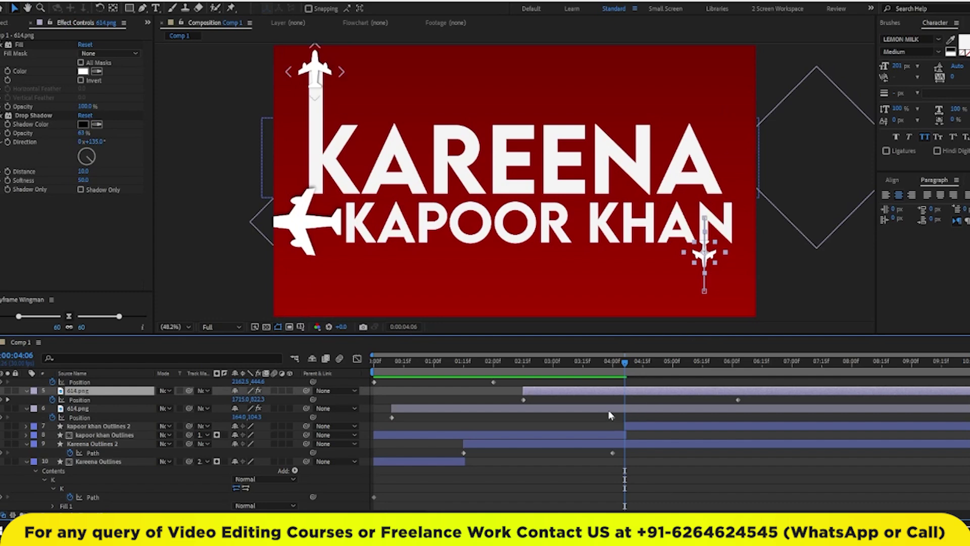
pyautogui.moveTo(646, 394); pyautogui.dragTo(684, 397)
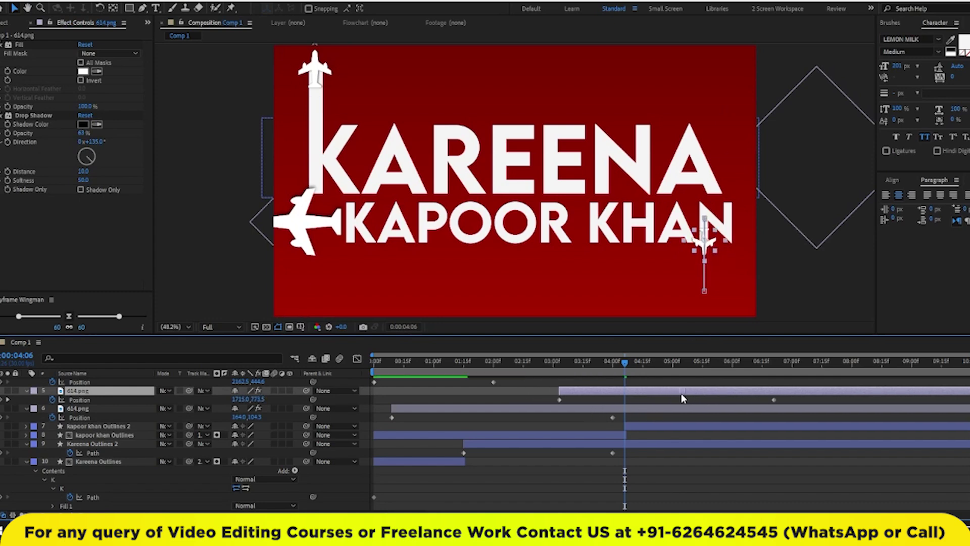
pyautogui.click(652, 427)
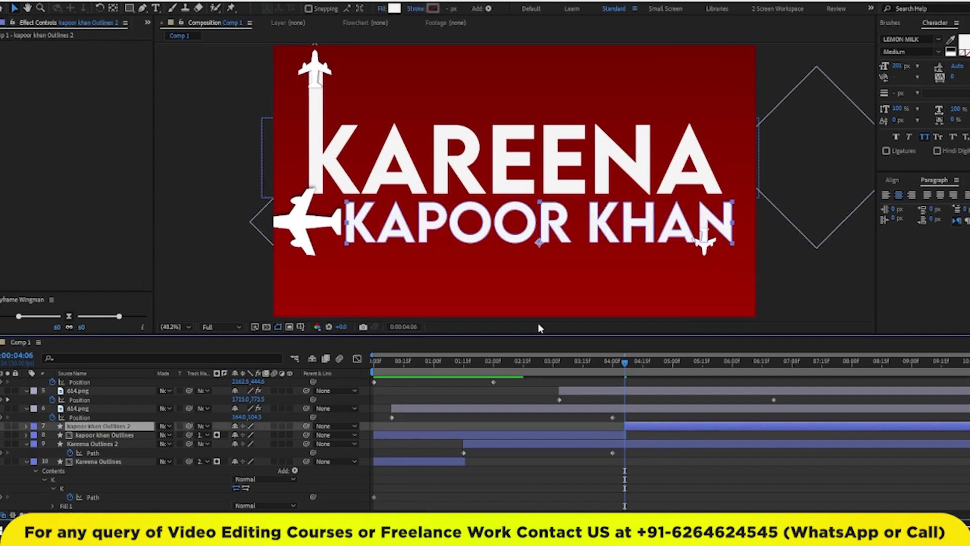
# Add a Path keyframe at 4:06 on the n letter of kapoor khan Outlines 2.
pyautogui.click(142, 8)
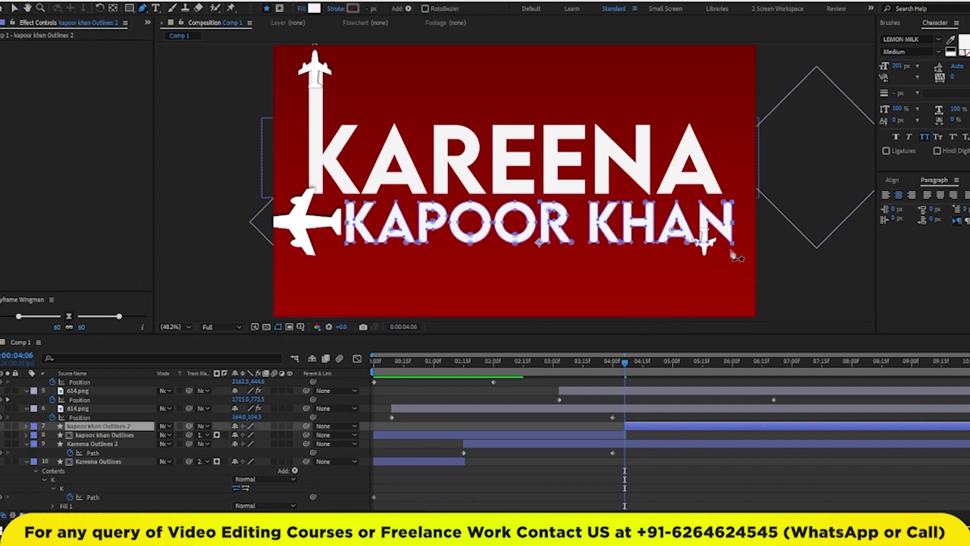
pyautogui.scroll(1, 710, 245)
pyautogui.scroll(4, 704, 245)
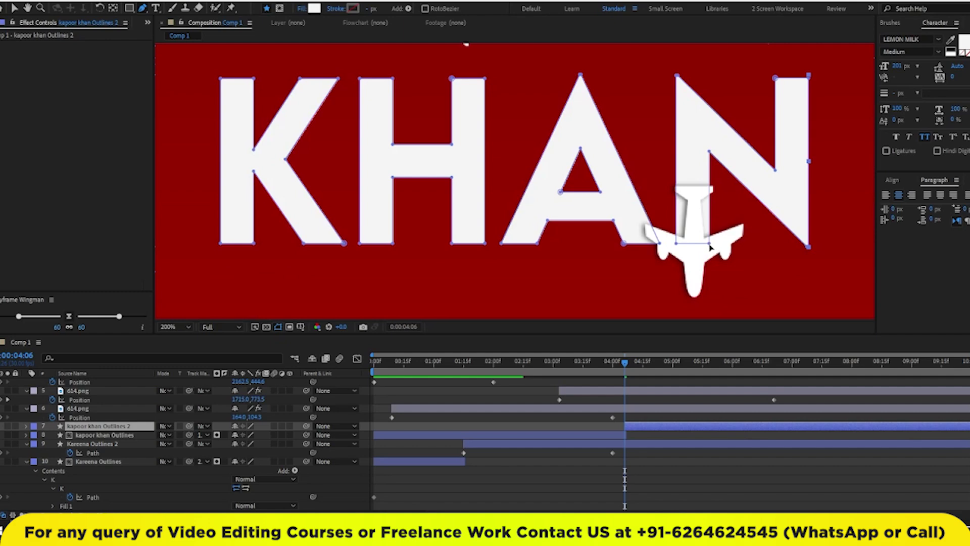
pyautogui.scroll(-2, 708, 248)
pyautogui.scroll(-2, 703, 250)
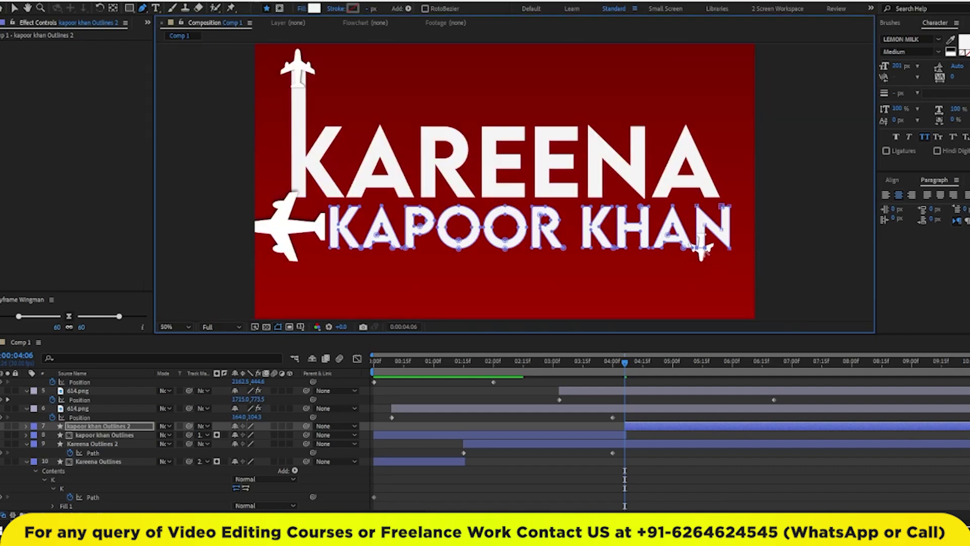
pyautogui.click(27, 426)
pyautogui.click(34, 435)
pyautogui.scroll(-1, 44, 454)
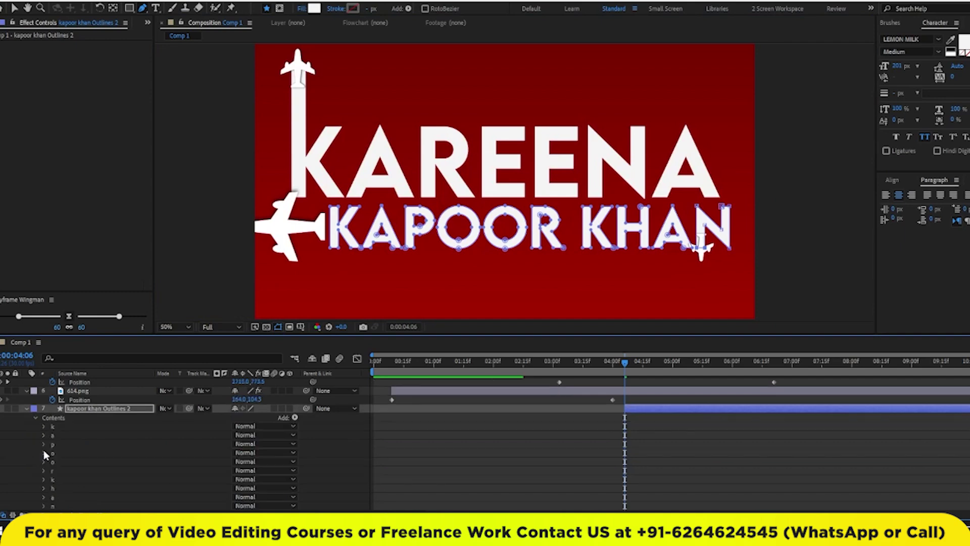
pyautogui.scroll(-3, 92, 476)
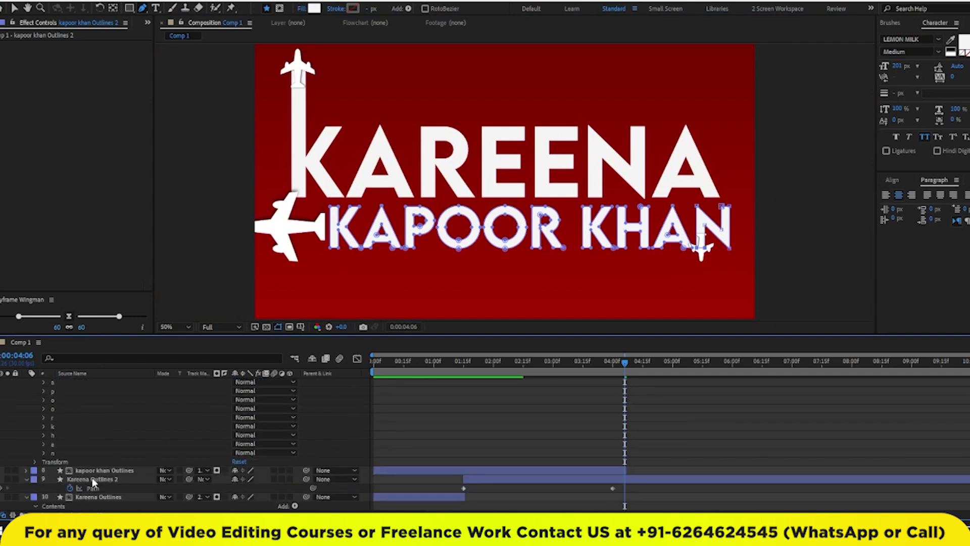
pyautogui.click(43, 453)
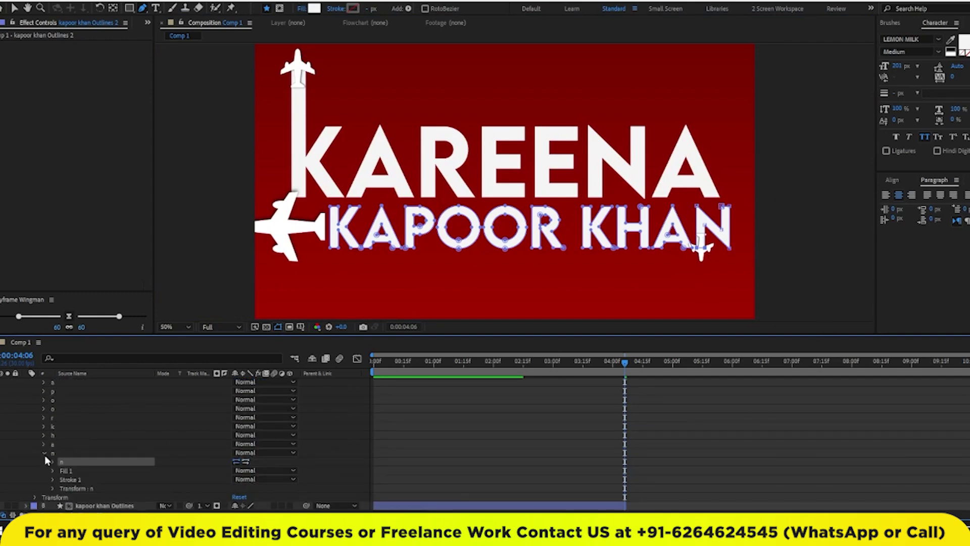
pyautogui.click(52, 462)
pyautogui.click(70, 471)
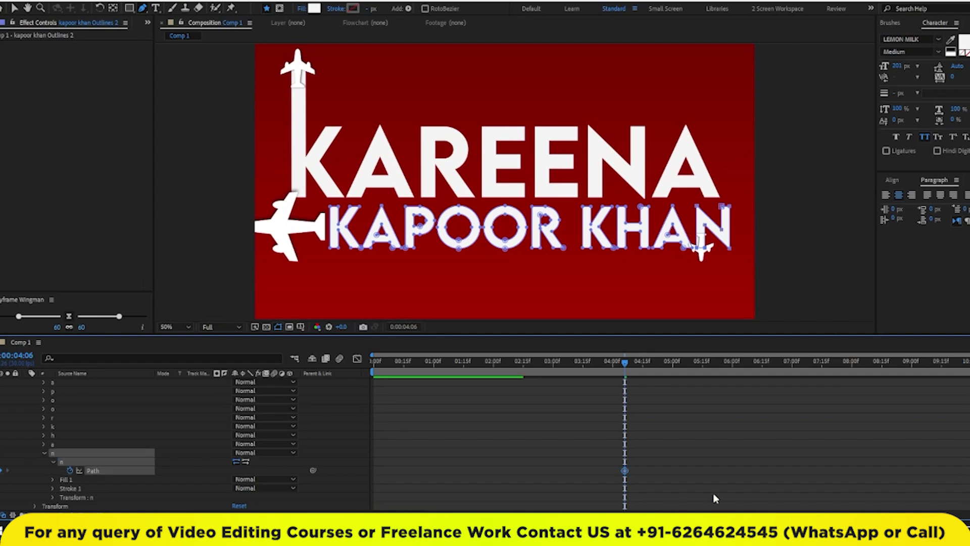
pyautogui.click(793, 363)
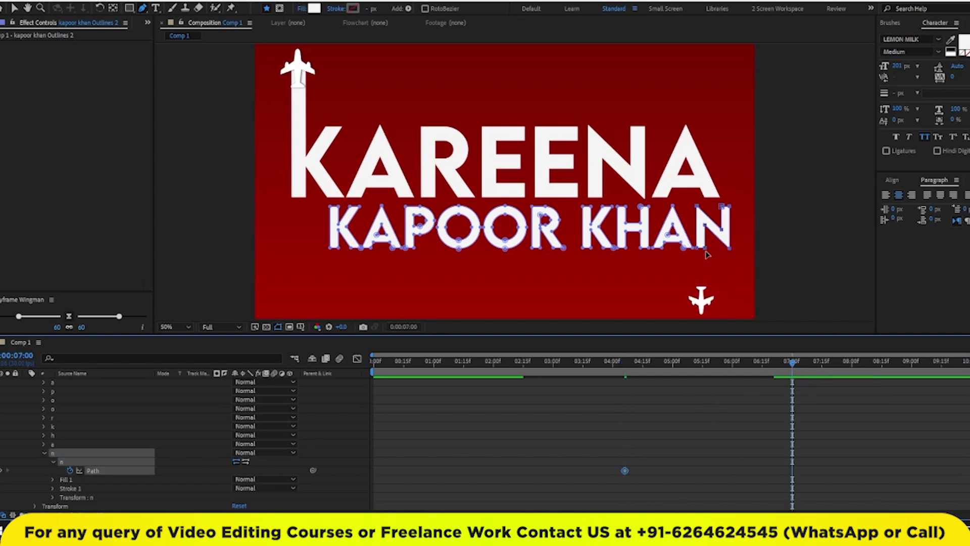
# At 7:00, drag the N's left stem points down to the lower plane.
pyautogui.scroll(2, 706, 251)
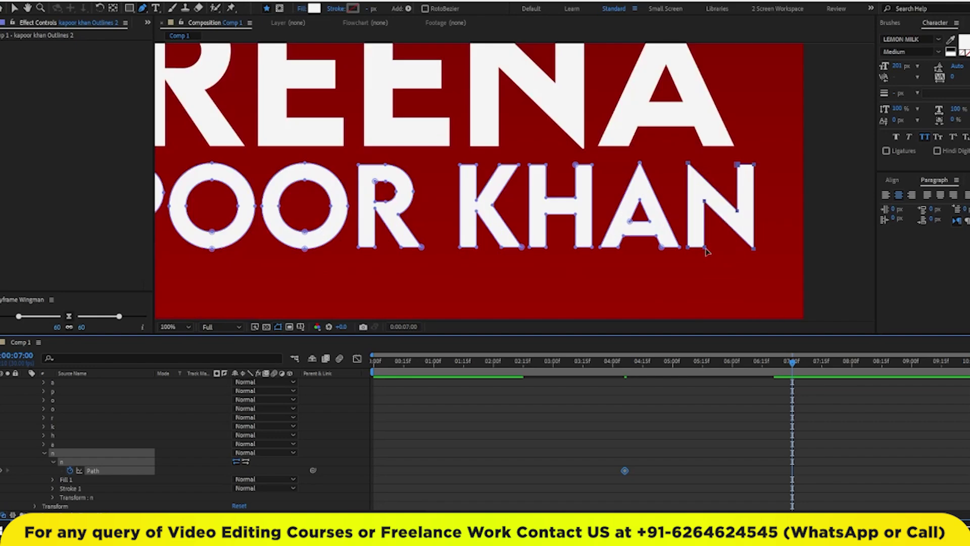
pyautogui.moveTo(706, 251); pyautogui.dragTo(708, 261)
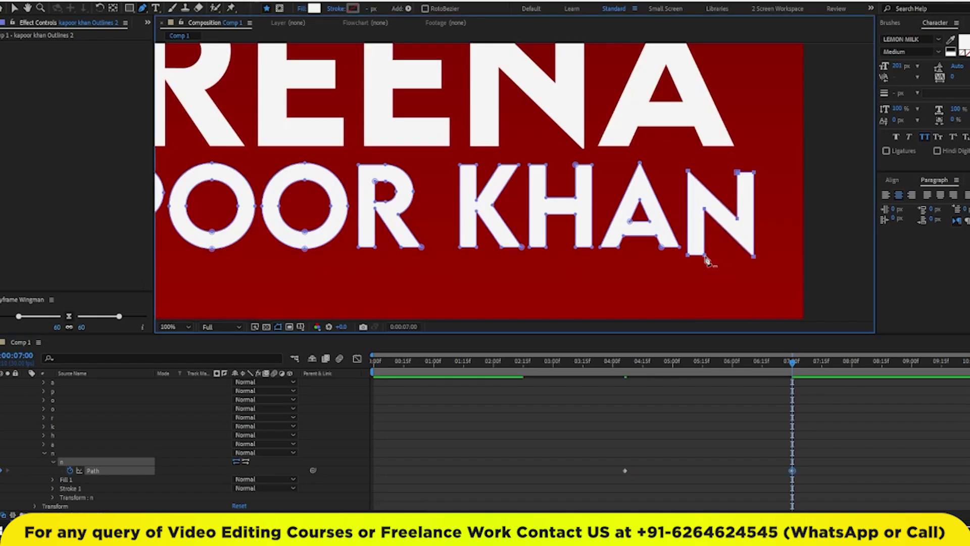
pyautogui.hotkey('ctrl', 'z')
pyautogui.click(746, 425)
pyautogui.scroll(4, 751, 422)
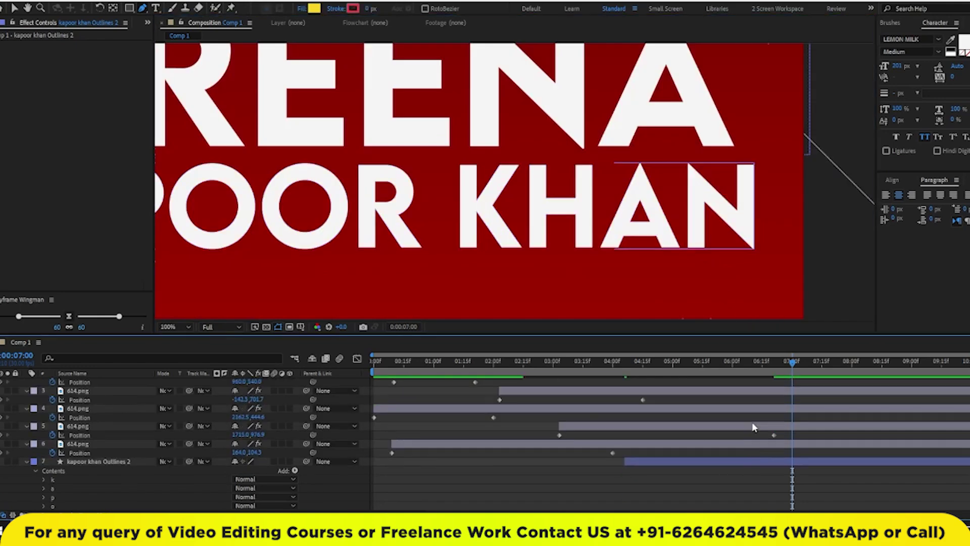
pyautogui.click(747, 463)
pyautogui.click(705, 247)
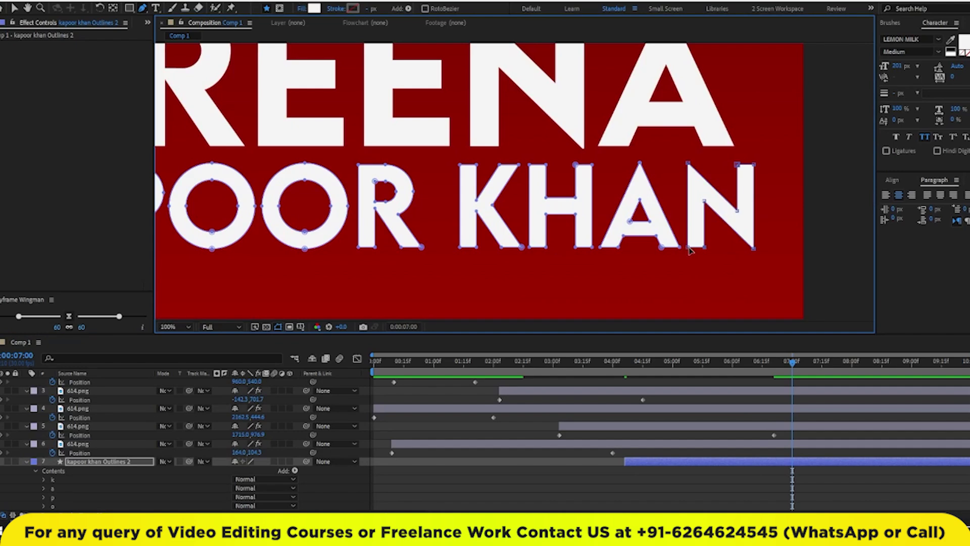
pyautogui.moveTo(749, 281); pyautogui.dragTo(752, 183)
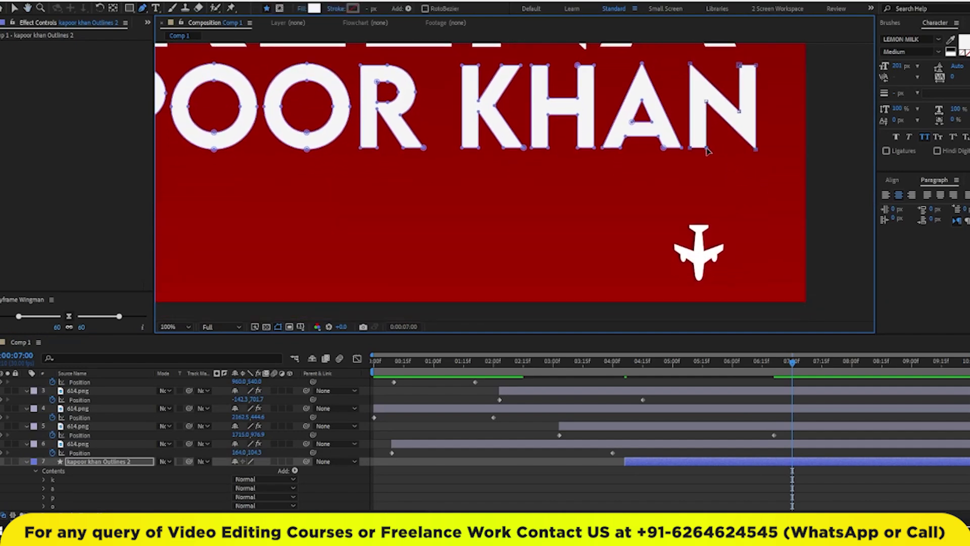
pyautogui.moveTo(708, 150); pyautogui.dragTo(713, 258)
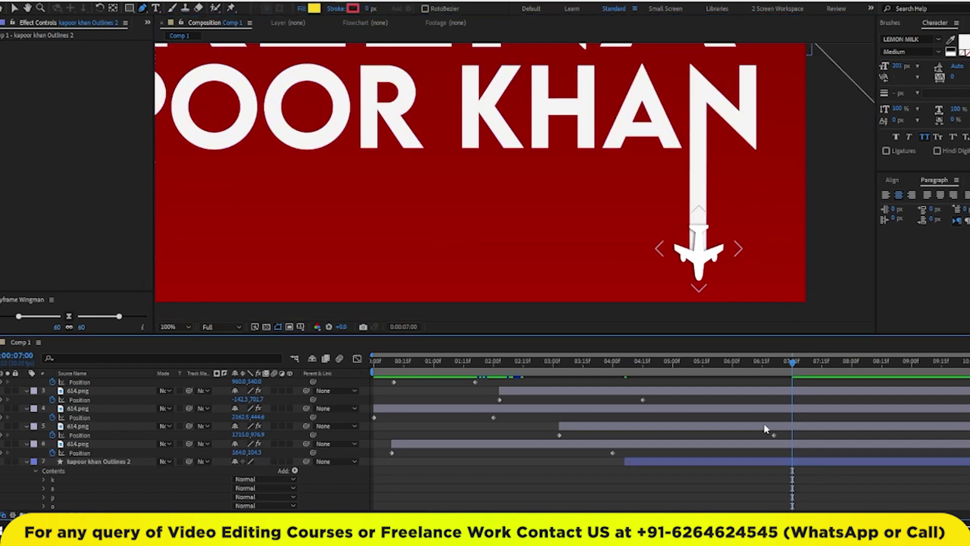
# Scrub back to check the stem, set the viewer zoom to Fit, and preview.
pyautogui.press('p')
pyautogui.moveTo(792, 362); pyautogui.dragTo(642, 361)
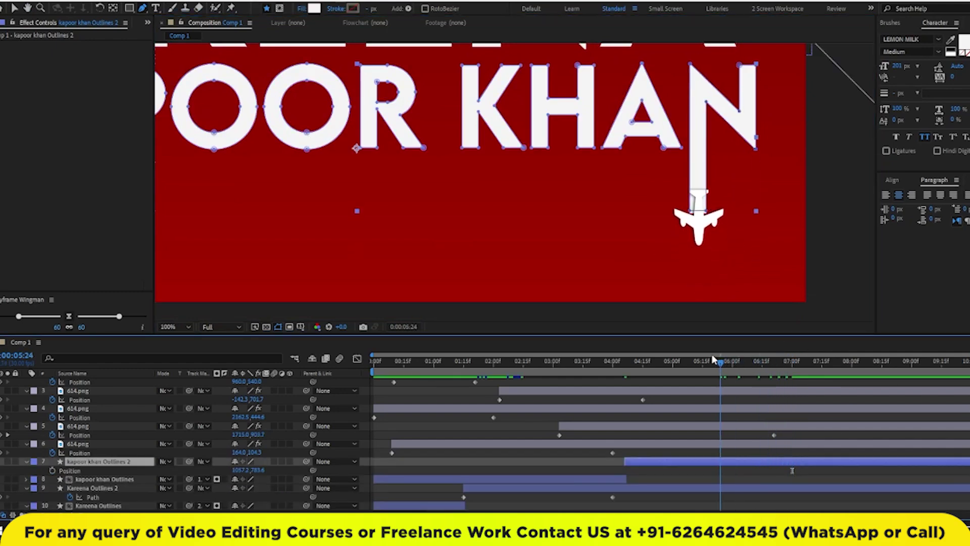
pyautogui.click(624, 353)
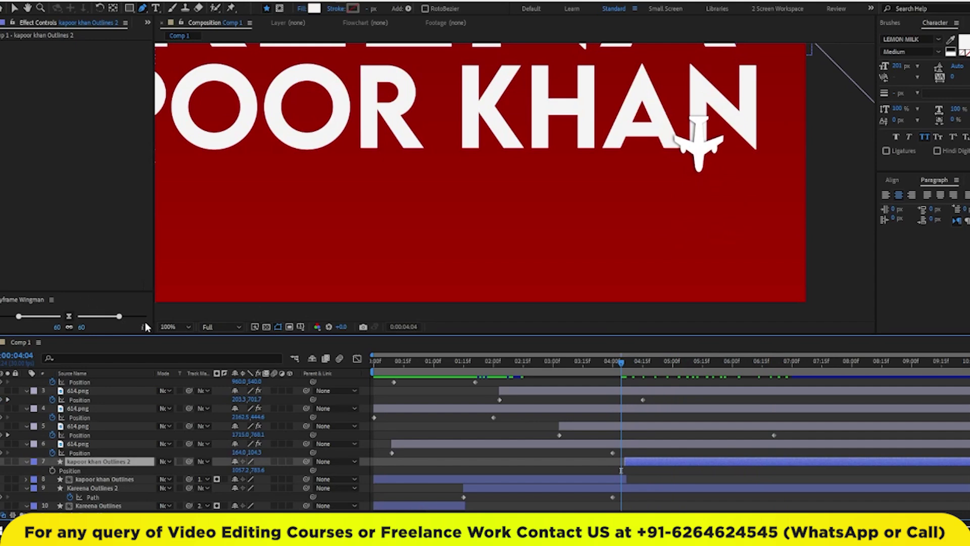
pyautogui.click(174, 326)
pyautogui.click(172, 339)
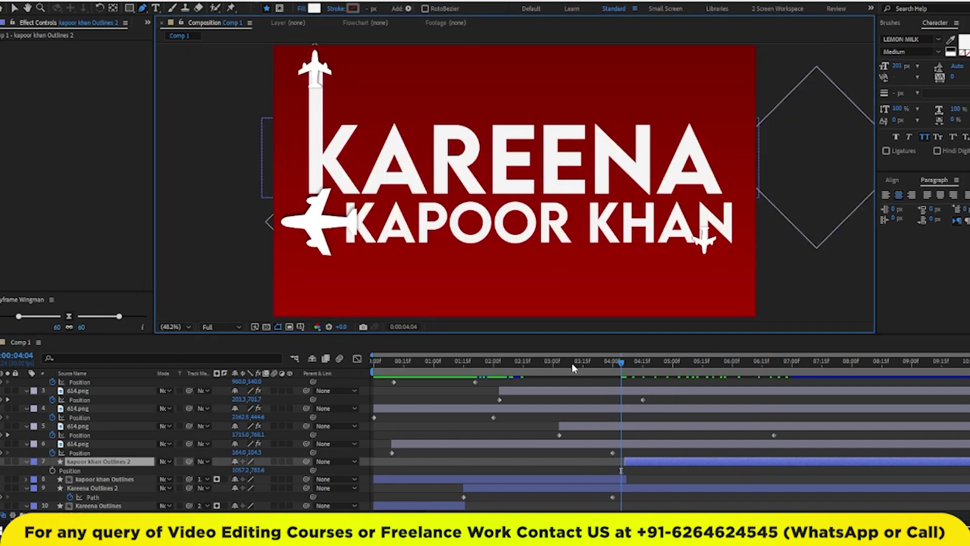
pyautogui.press('space')
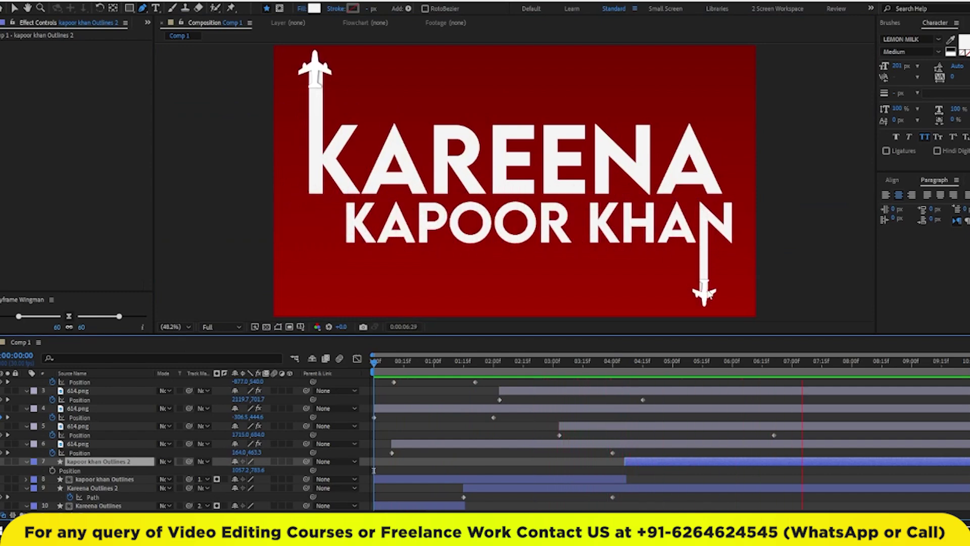
pyautogui.press('space')
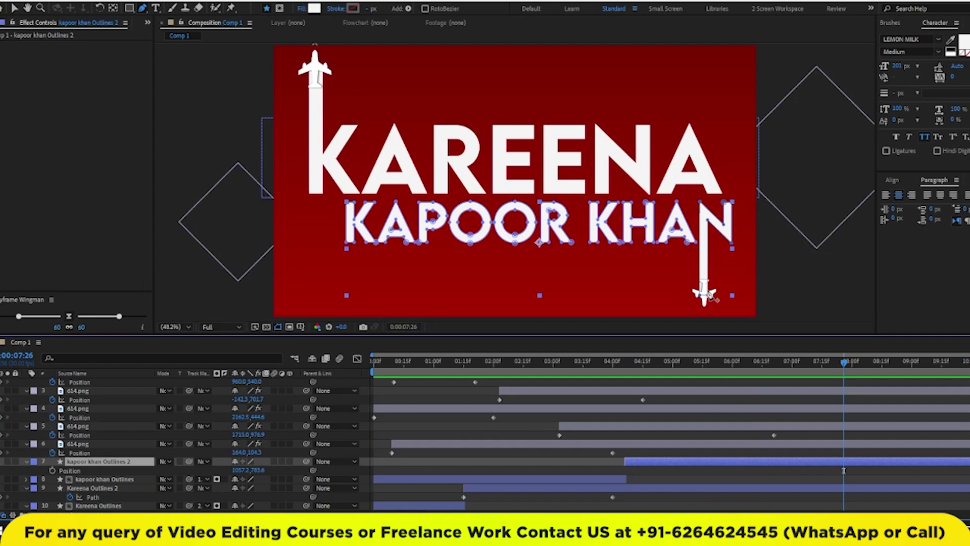
pyautogui.click(616, 159)
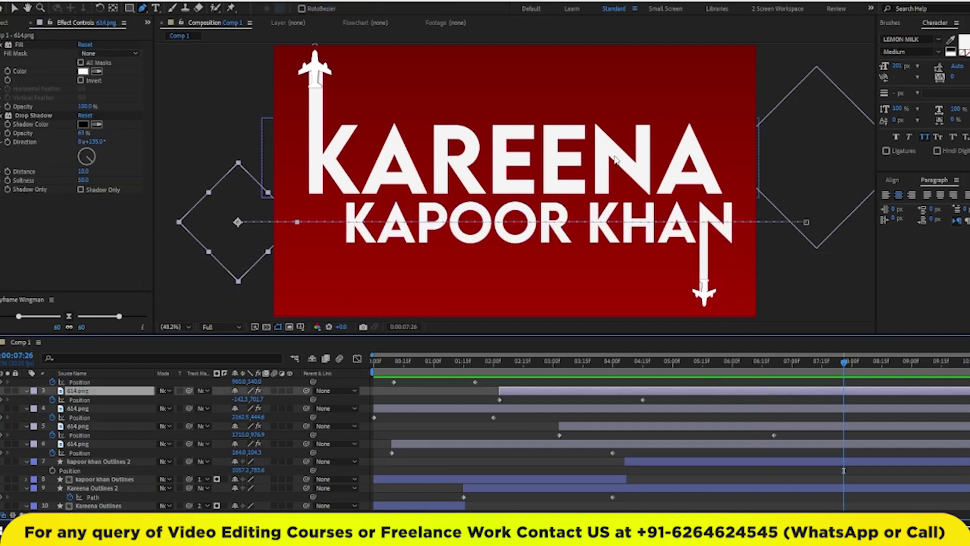
pyautogui.click(13, 9)
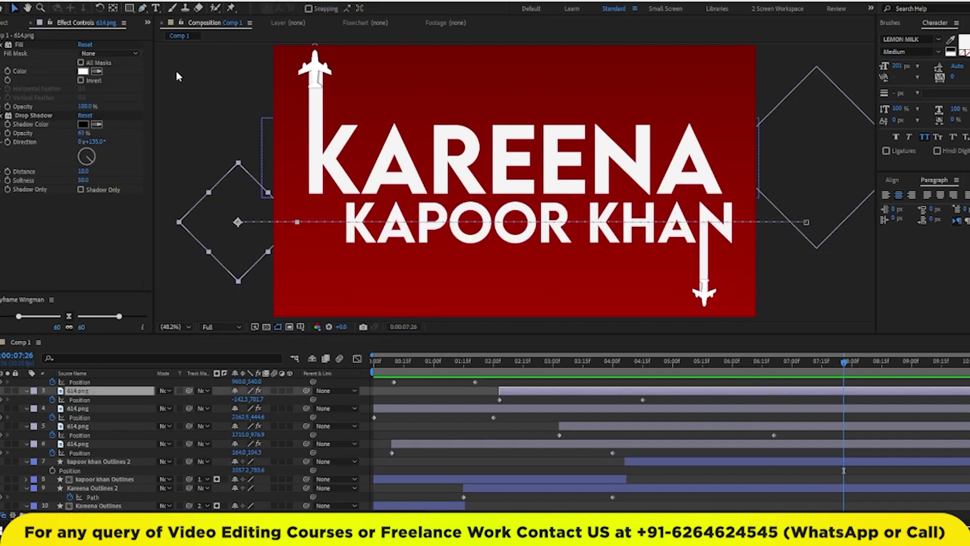
pyautogui.click(615, 229)
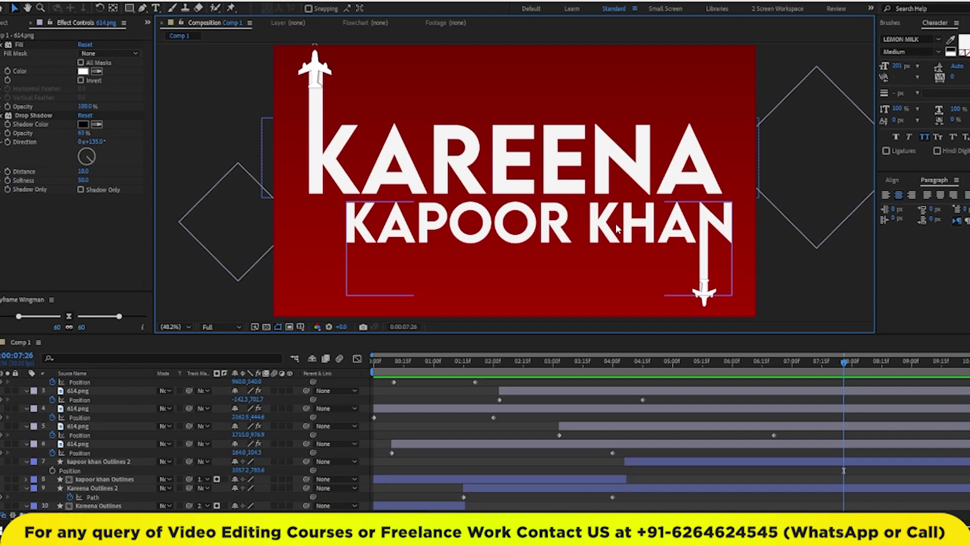
pyautogui.click(565, 135)
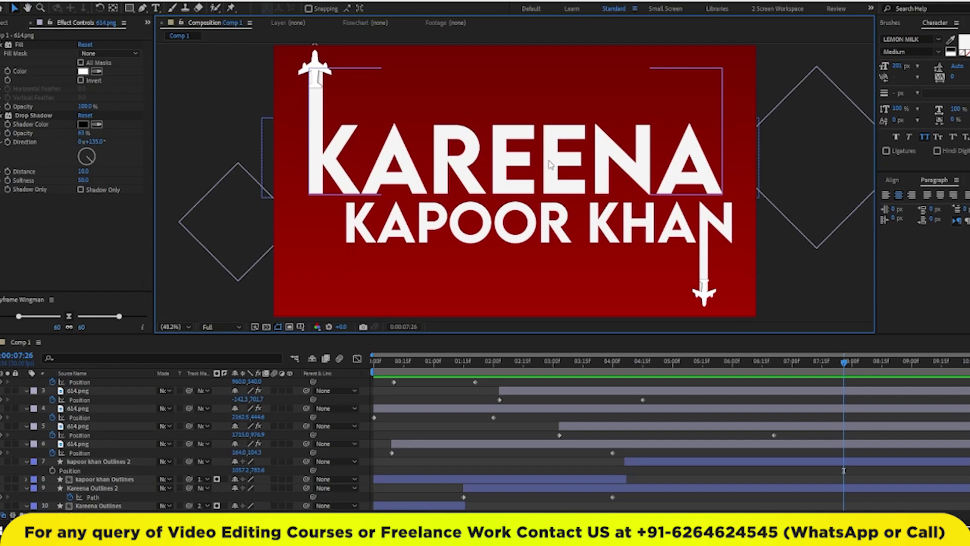
pyautogui.click(479, 183)
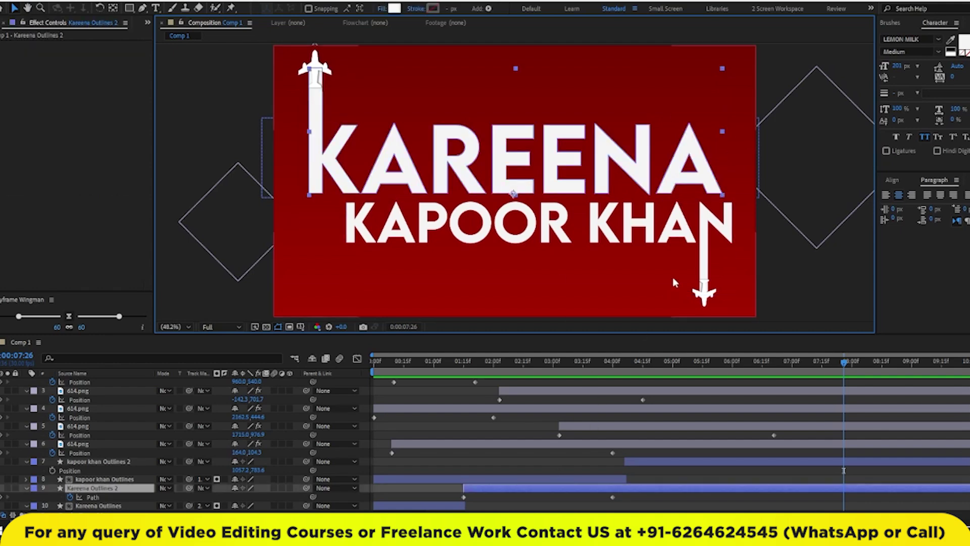
# Apply Drop Shadow to Kareena Outlines 2 with distance 10 and softness 50, then inspect it.
pyautogui.hotkey('ctrl', 'space')
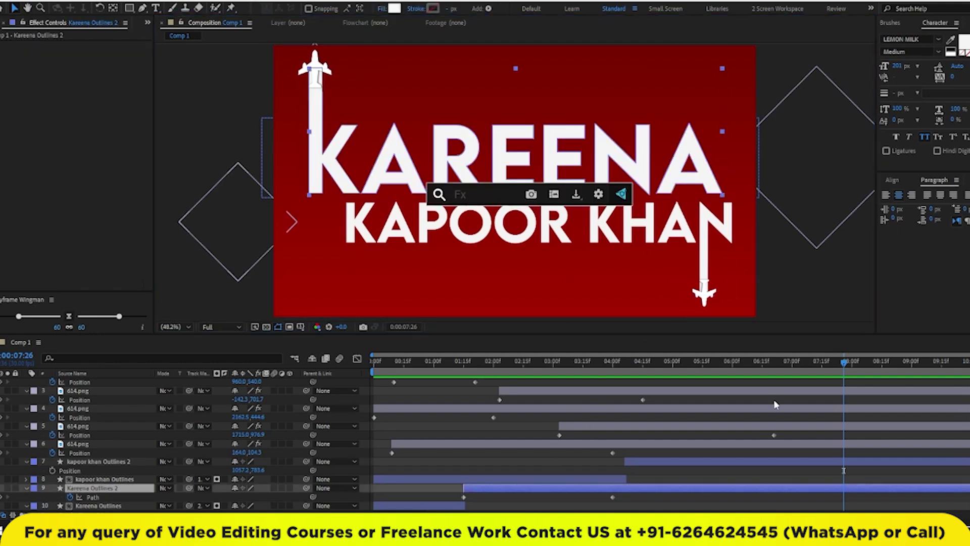
pyautogui.write('drop')
pyautogui.press('Return')
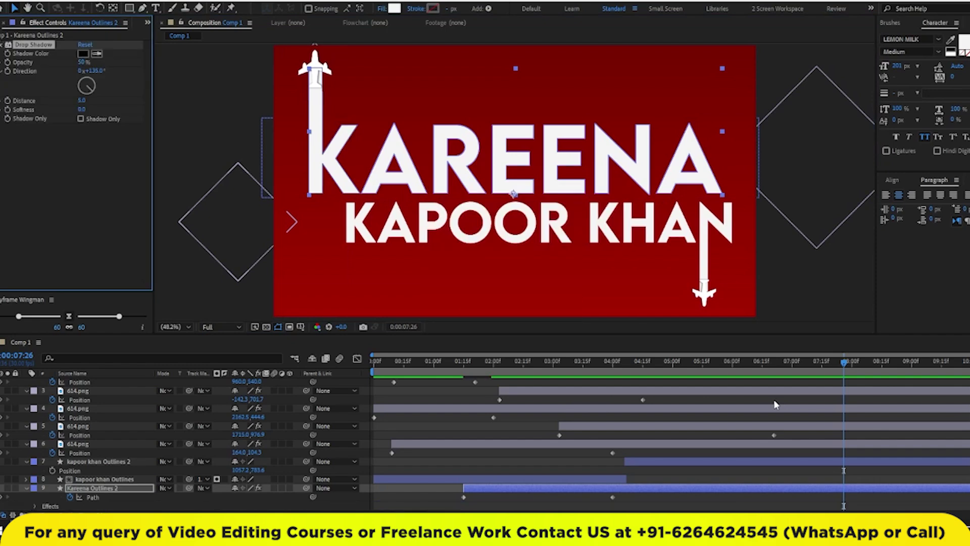
pyautogui.click(81, 101)
pyautogui.press('Tab')
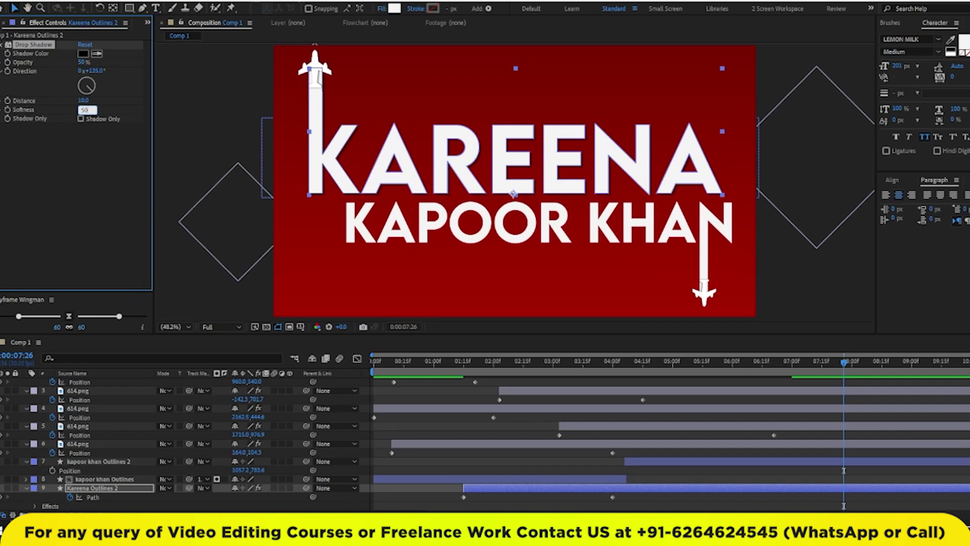
pyautogui.press('Return')
pyautogui.click(663, 370)
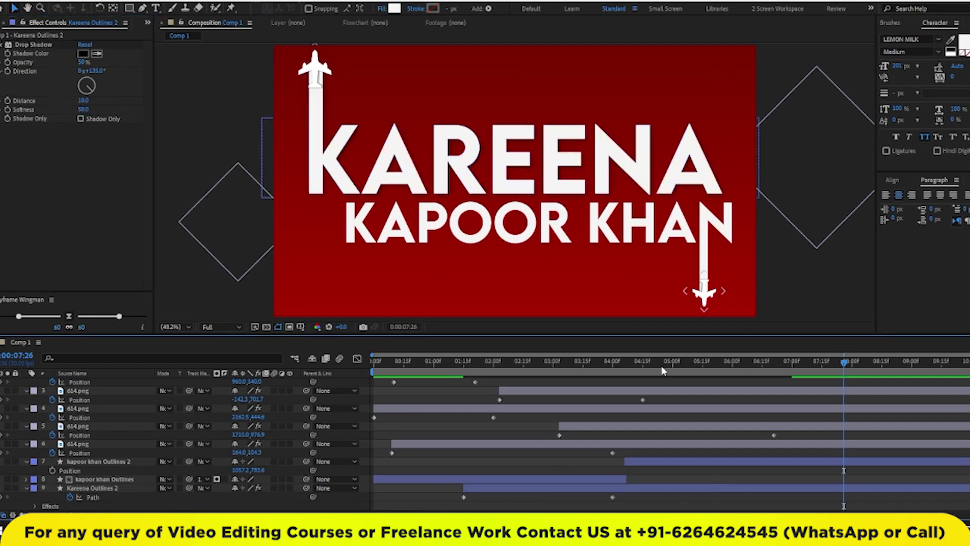
pyautogui.click(42, 47)
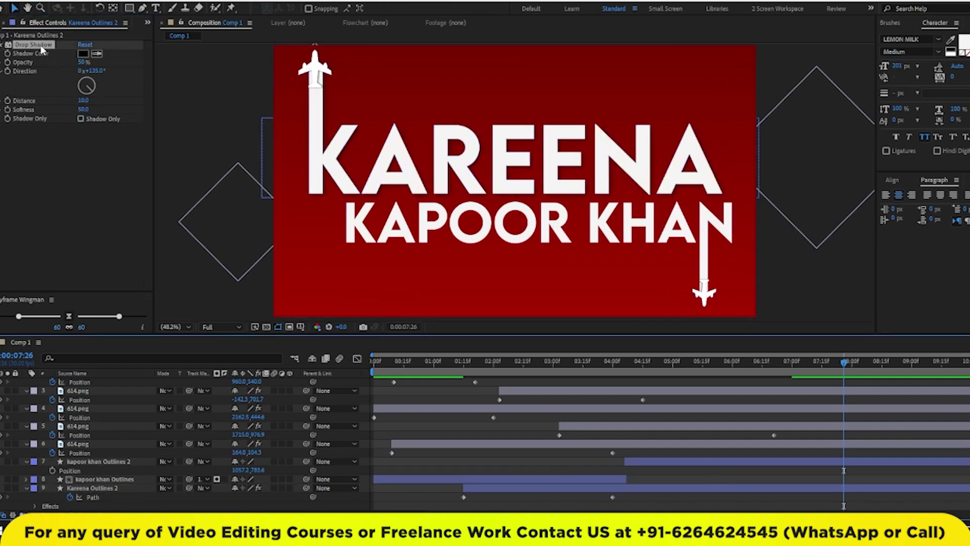
pyautogui.click(516, 233)
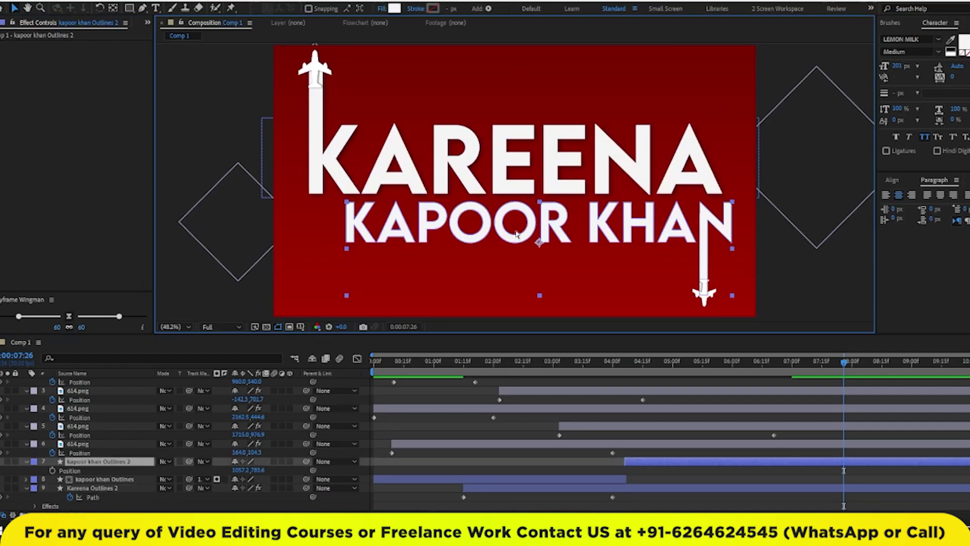